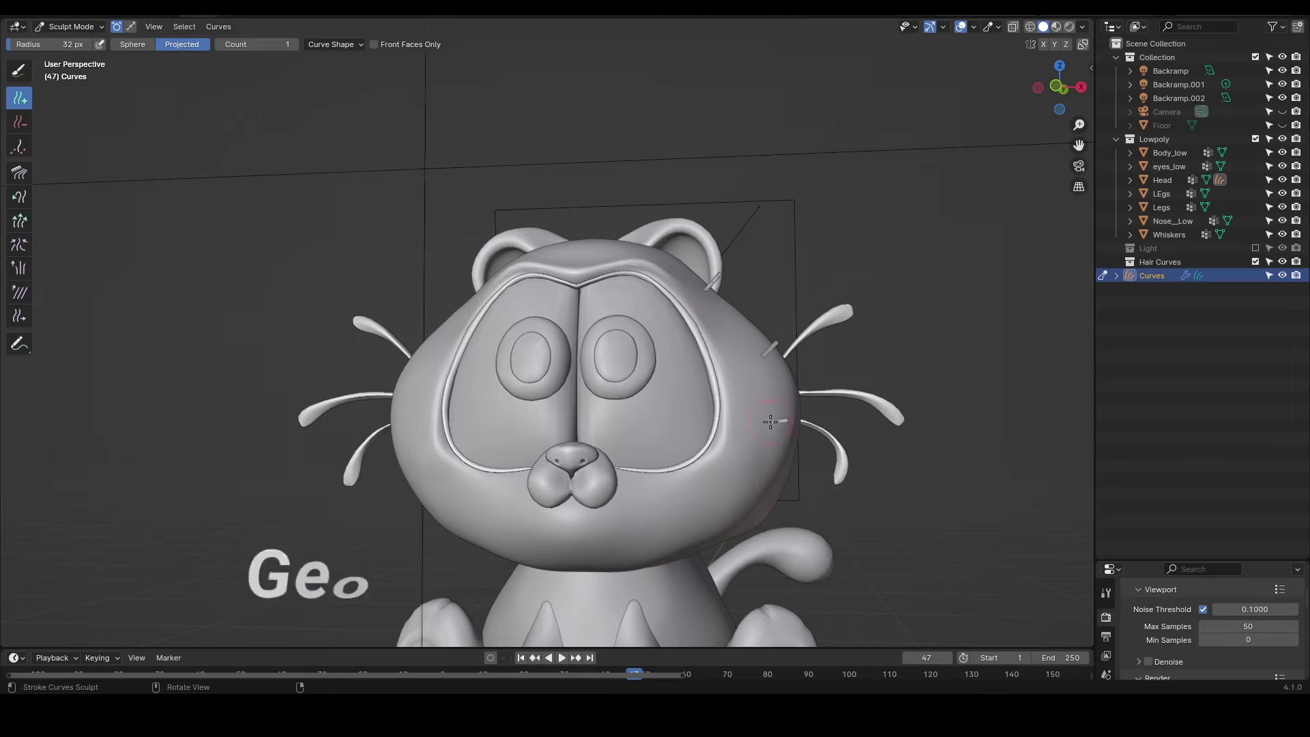
# - Examine the cat character's hair curves and finished fur in solid and rendered views from several angles
pyautogui.moveTo(649, 497); pyautogui.dragTo(424, 346, button='middle')
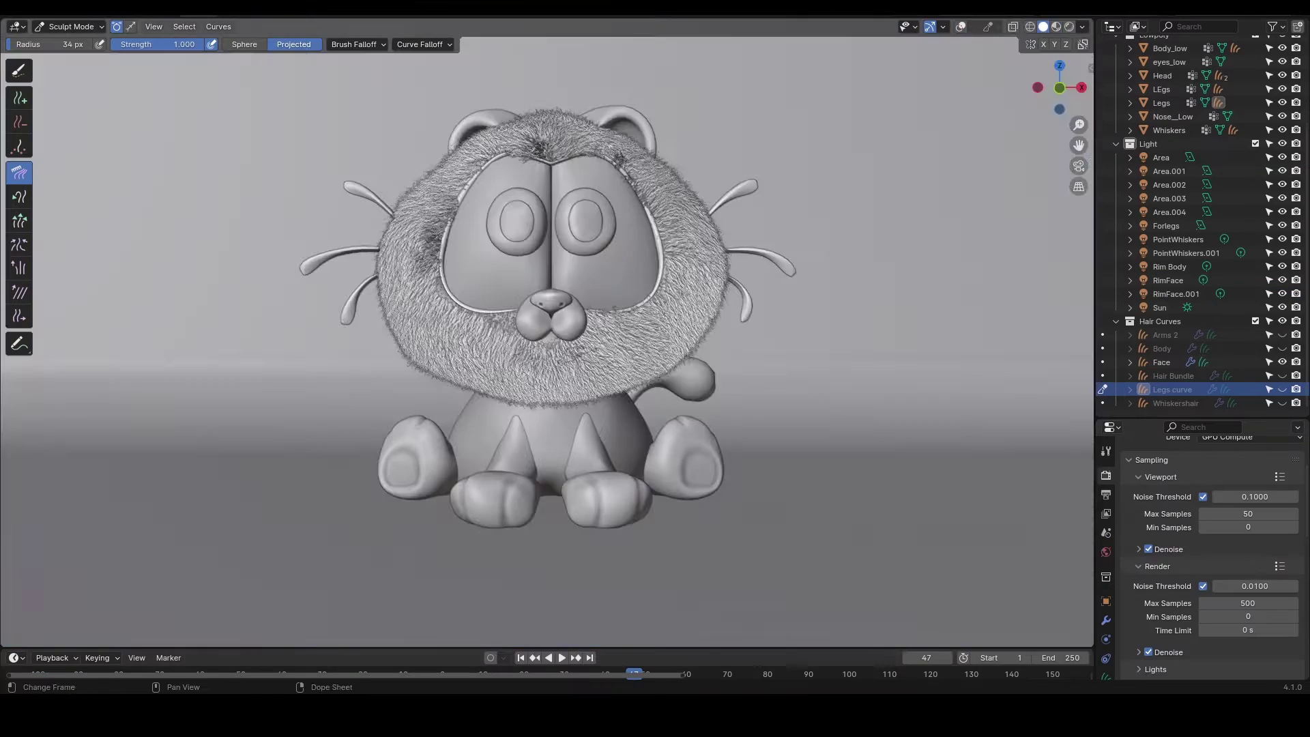
pyautogui.click(1070, 26)
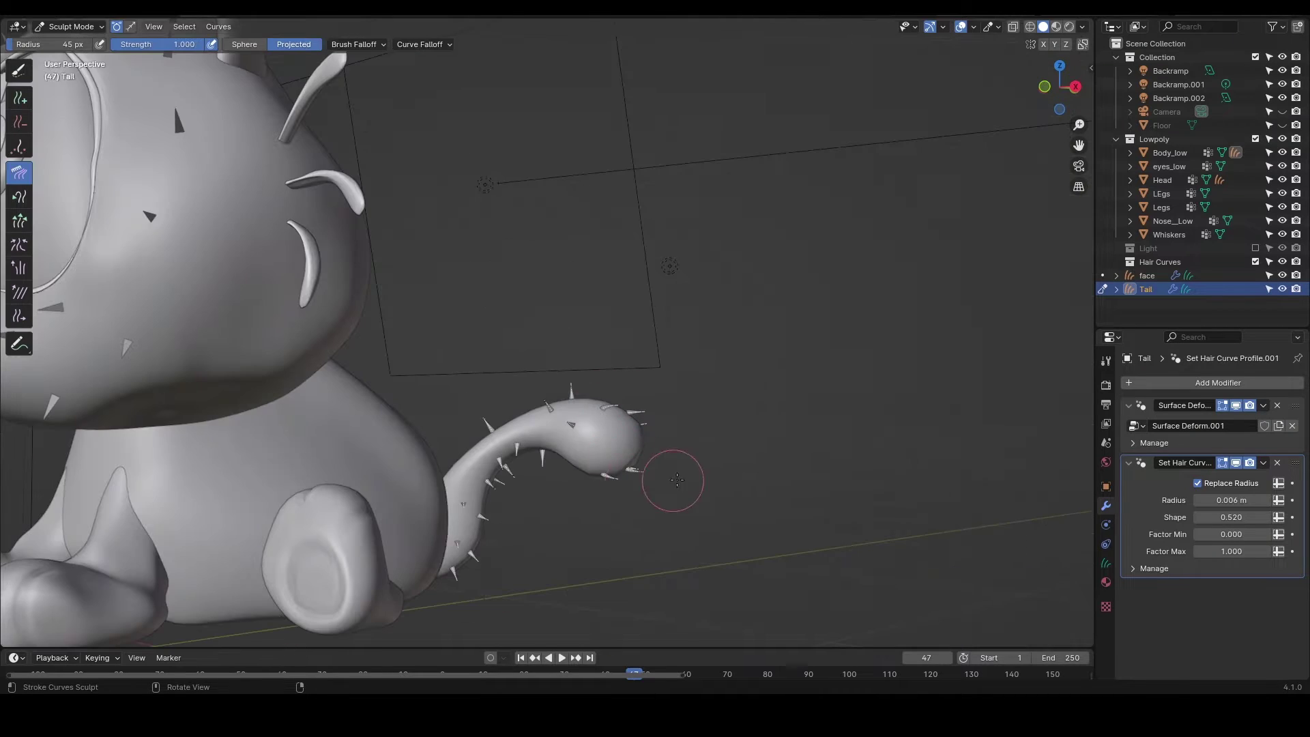
pyautogui.moveTo(673, 477)
pyautogui.mouseDown()
pyautogui.moveTo(555, 375)
pyautogui.moveTo(509, 495)
pyautogui.mouseUp()
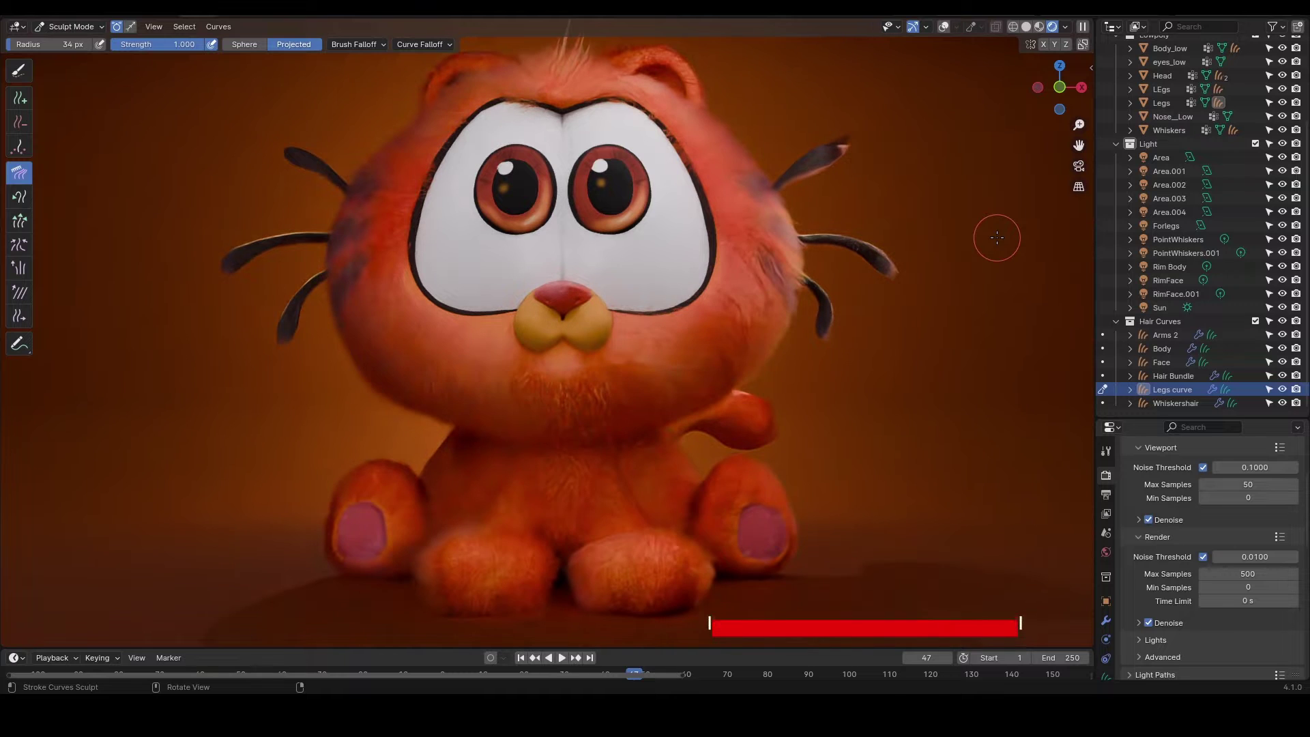
pyautogui.moveTo(1073, 87); pyautogui.dragTo(1043, 133)
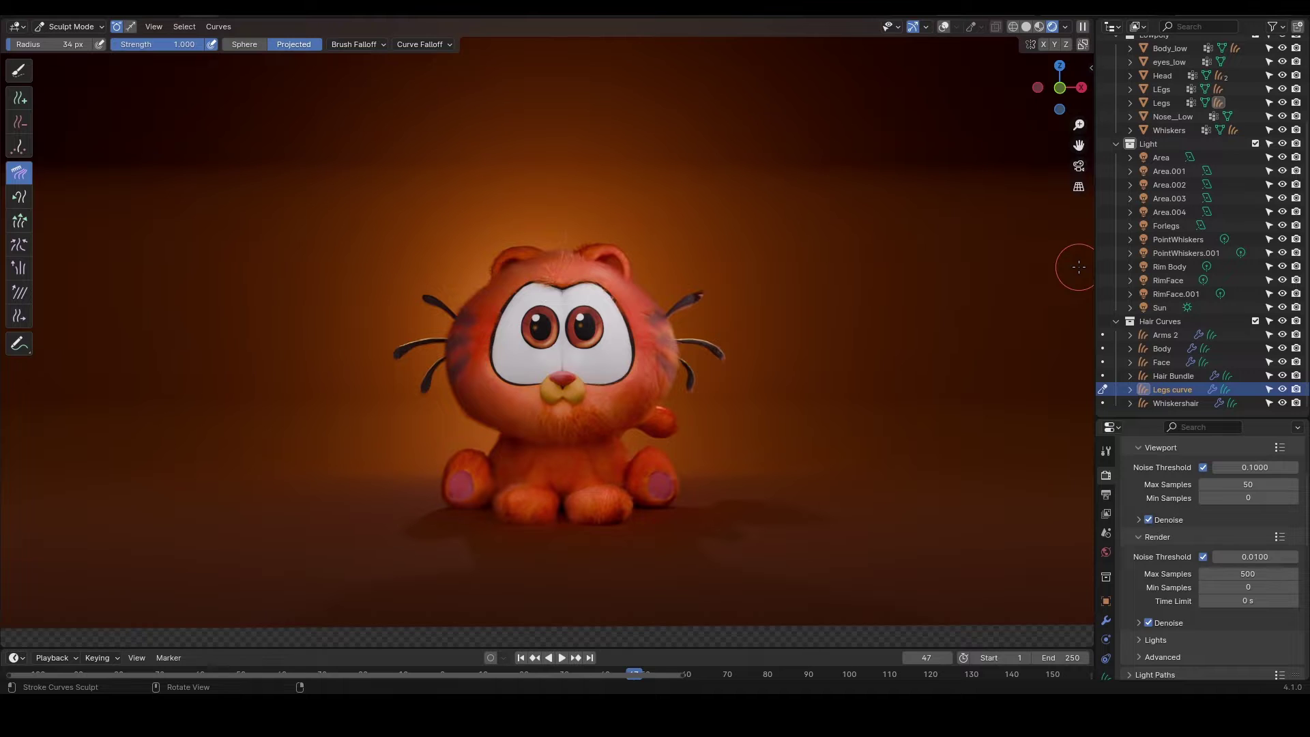
pyautogui.moveTo(1059, 89); pyautogui.dragTo(1031, 91)
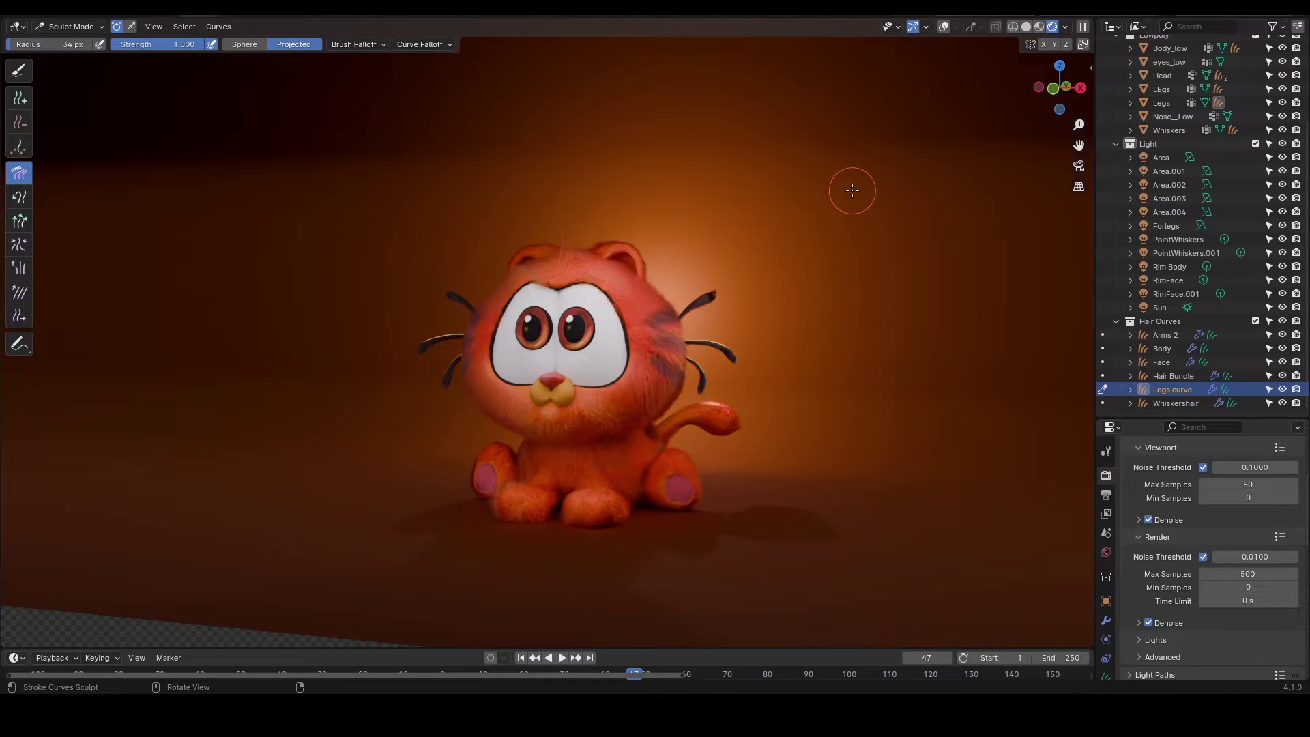
pyautogui.hotkey('shift', 'a')
pyautogui.moveTo(545, 277)
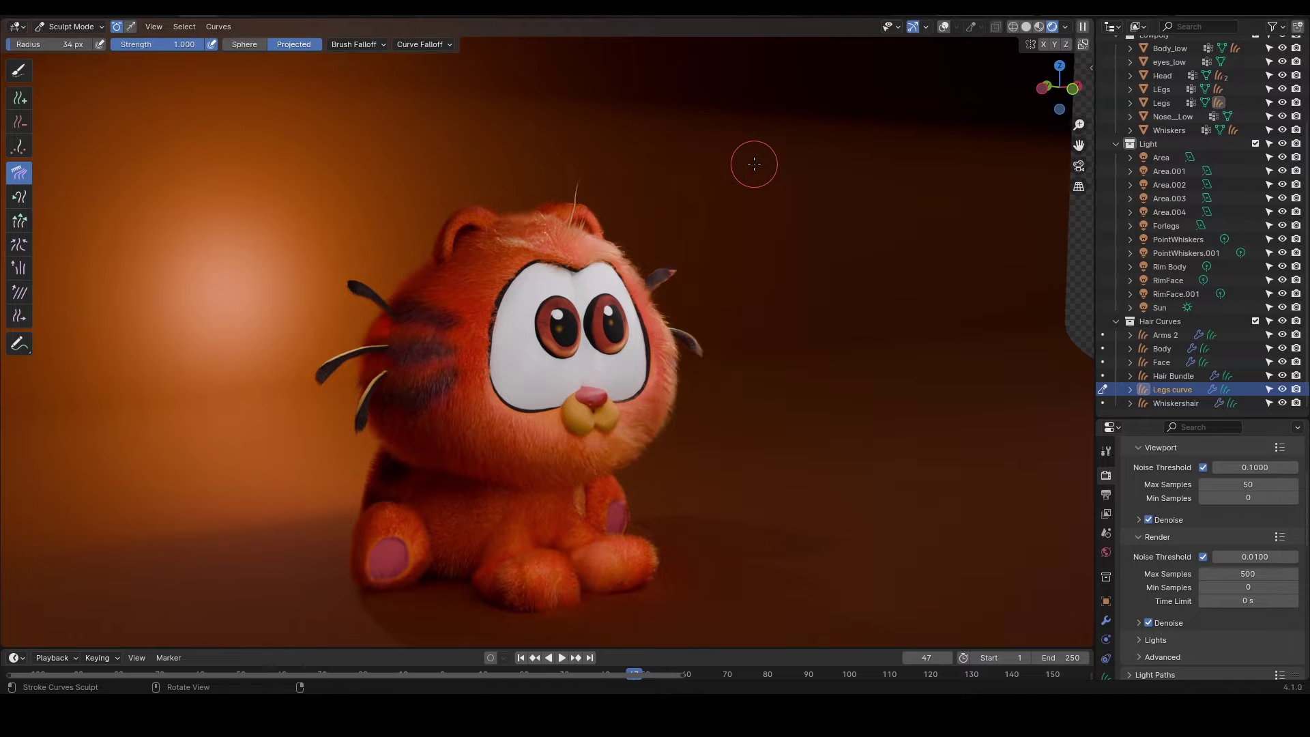
pyautogui.moveTo(1060, 87); pyautogui.dragTo(962, 89)
pyautogui.moveTo(1079, 126); pyautogui.dragTo(1079, 177)
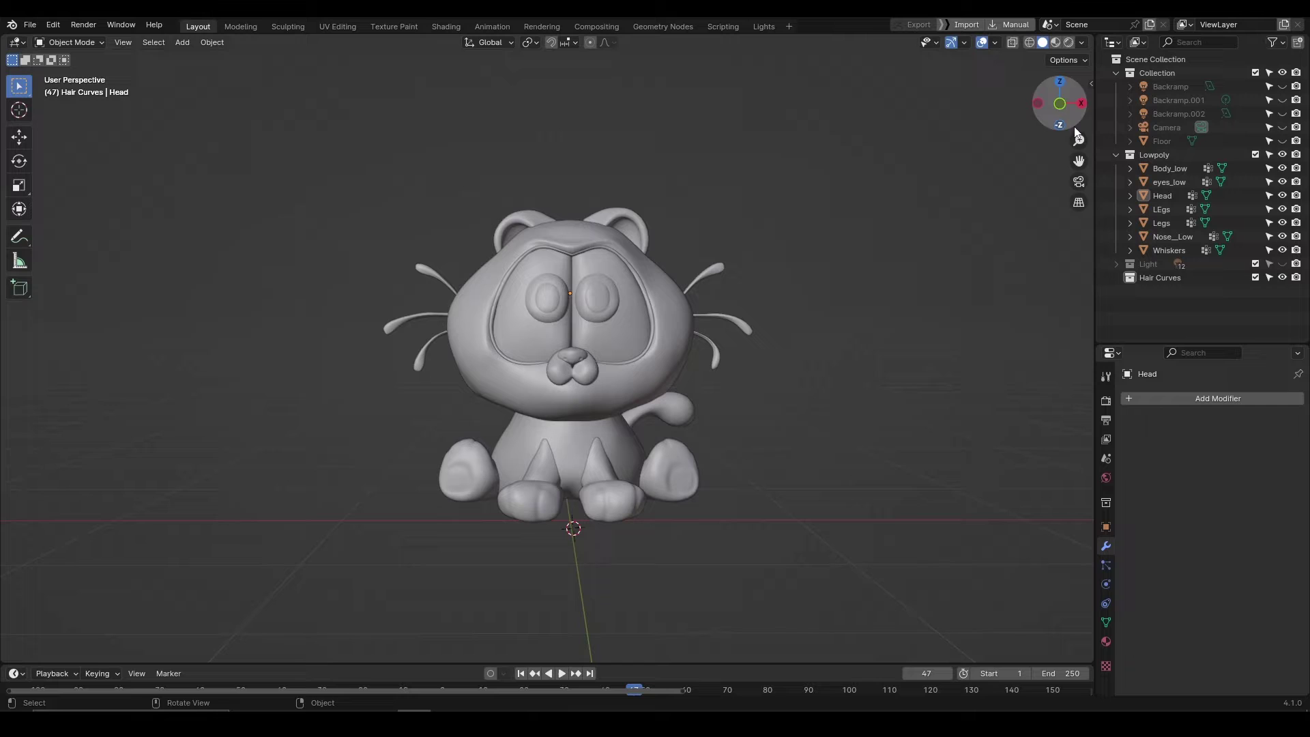
pyautogui.moveTo(1079, 139); pyautogui.dragTo(1078, 133)
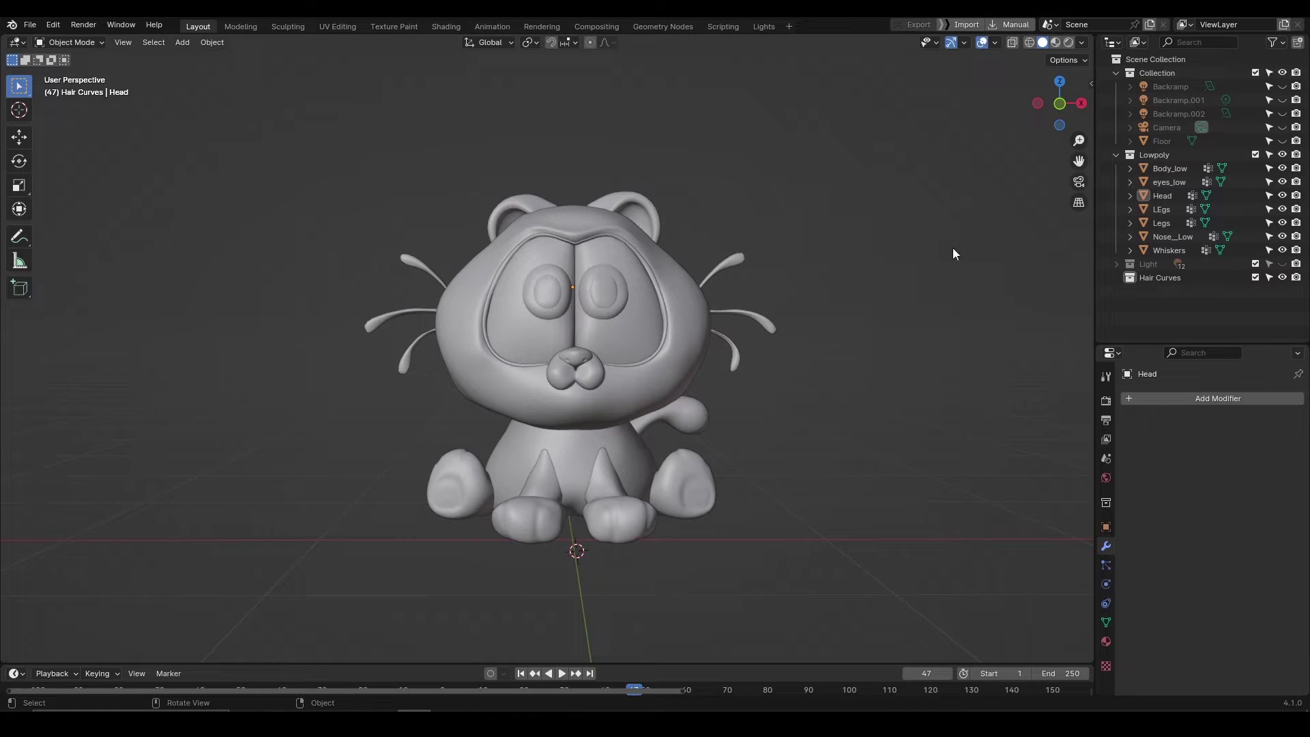
# - Inspect which separate mesh objects make up the head, body and legs of the character
pyautogui.click(705, 322)
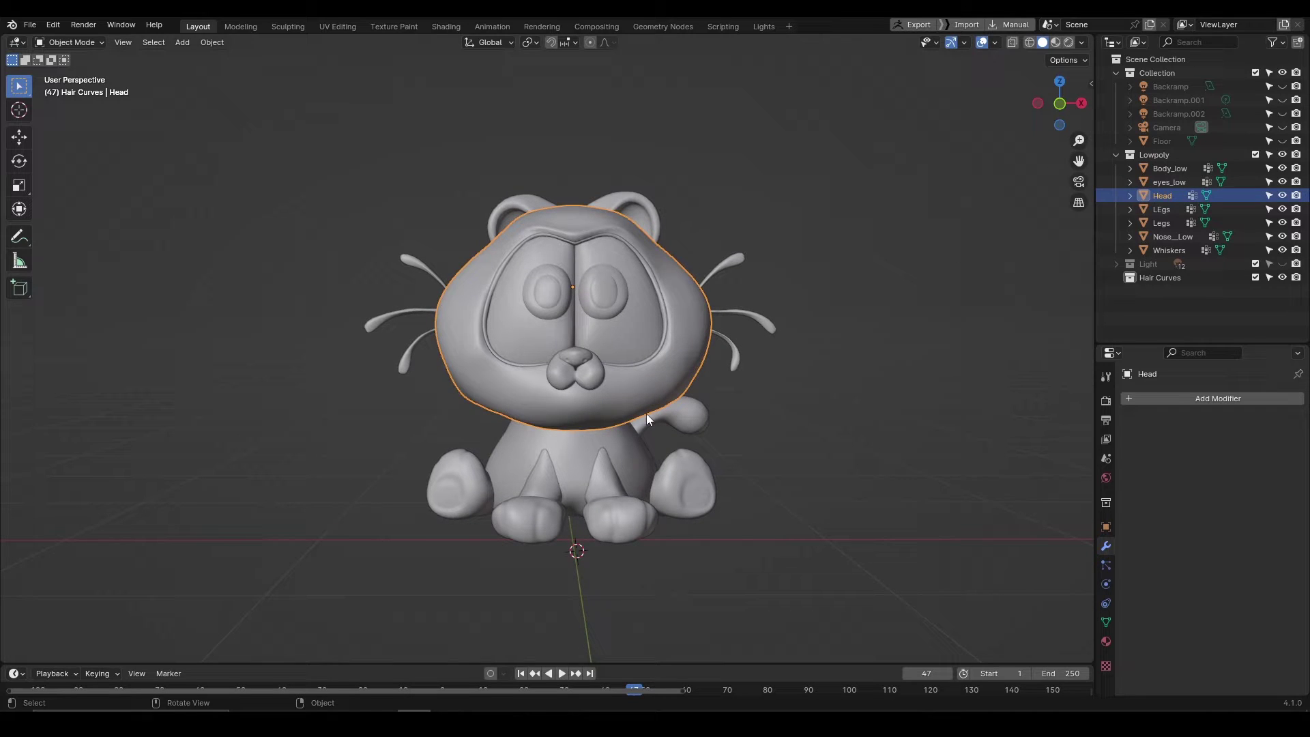
pyautogui.click(631, 478)
pyautogui.click(628, 515)
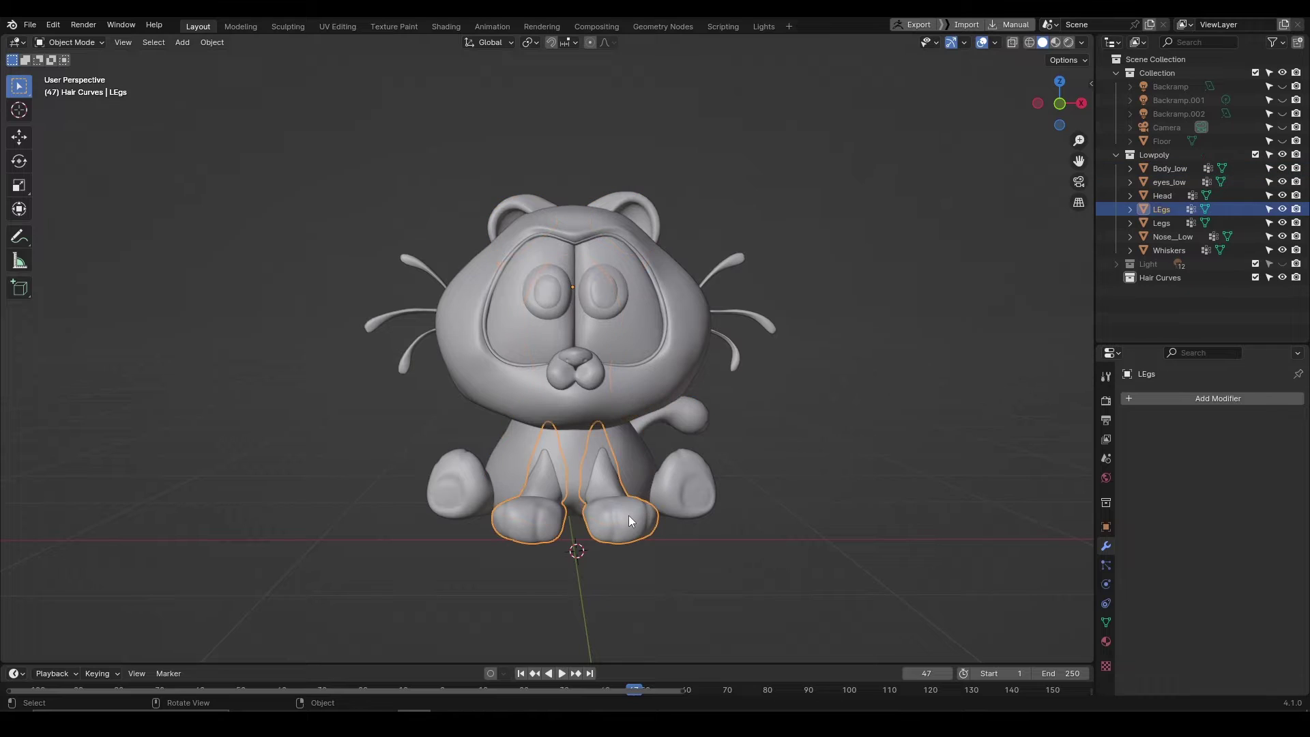
pyautogui.click(691, 508)
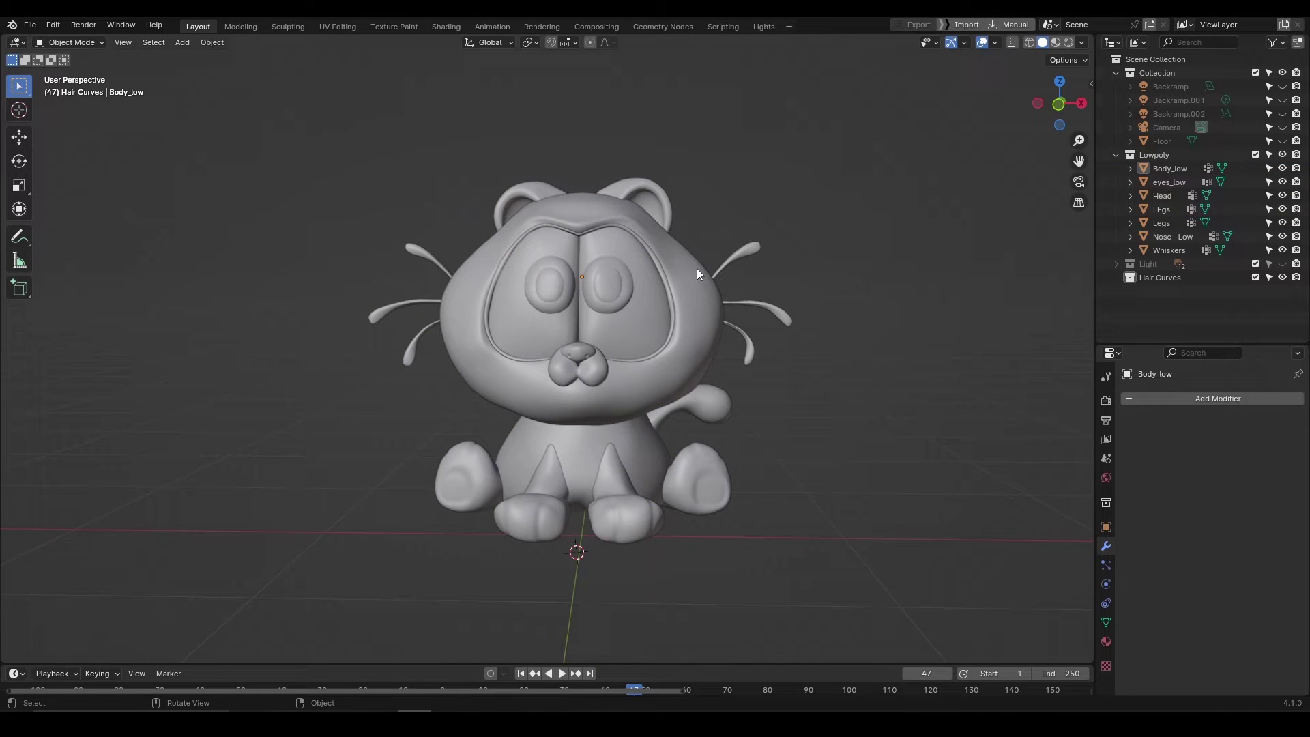
# - Add a Fur curves object to the Head mesh
pyautogui.click(713, 317)
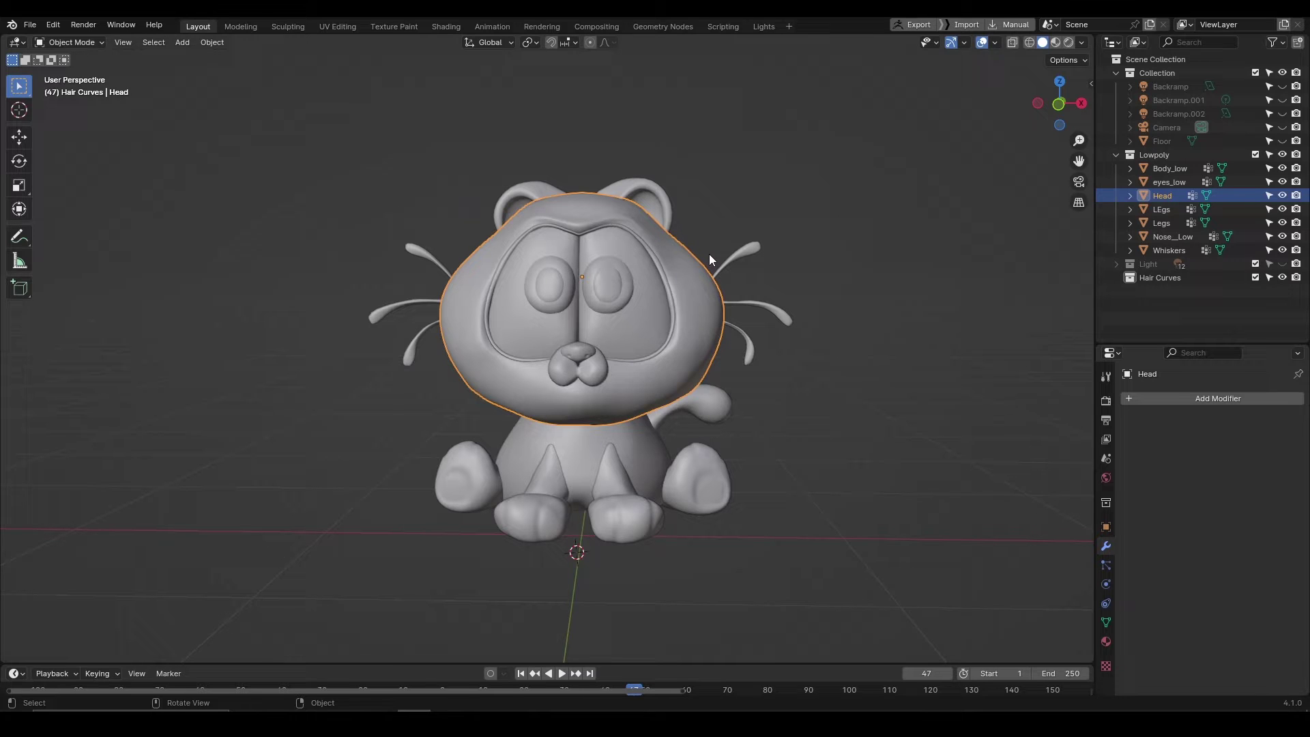
pyautogui.hotkey('shift', 'a')
pyautogui.moveTo(716, 285)
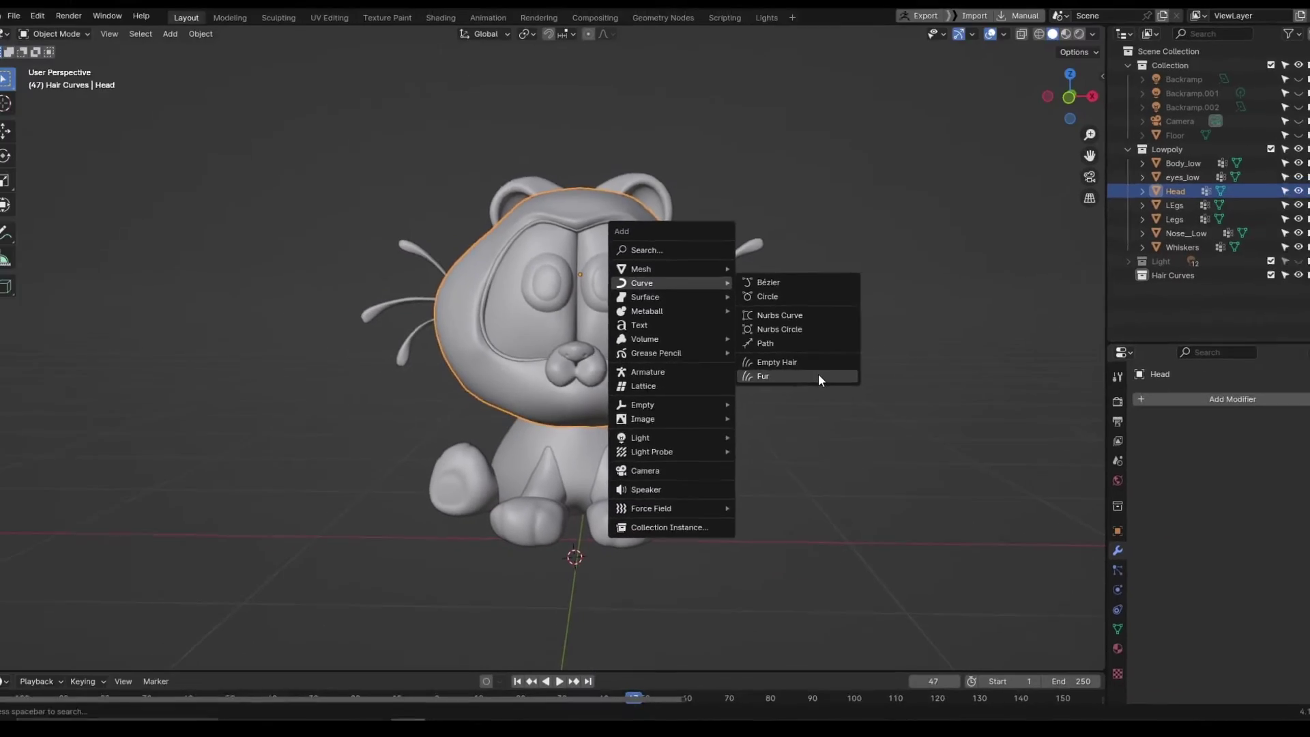
pyautogui.click(818, 377)
# - Review the render settings for curves and the modifier stack on the head's fur
pyautogui.moveTo(1070, 97); pyautogui.dragTo(1079, 105)
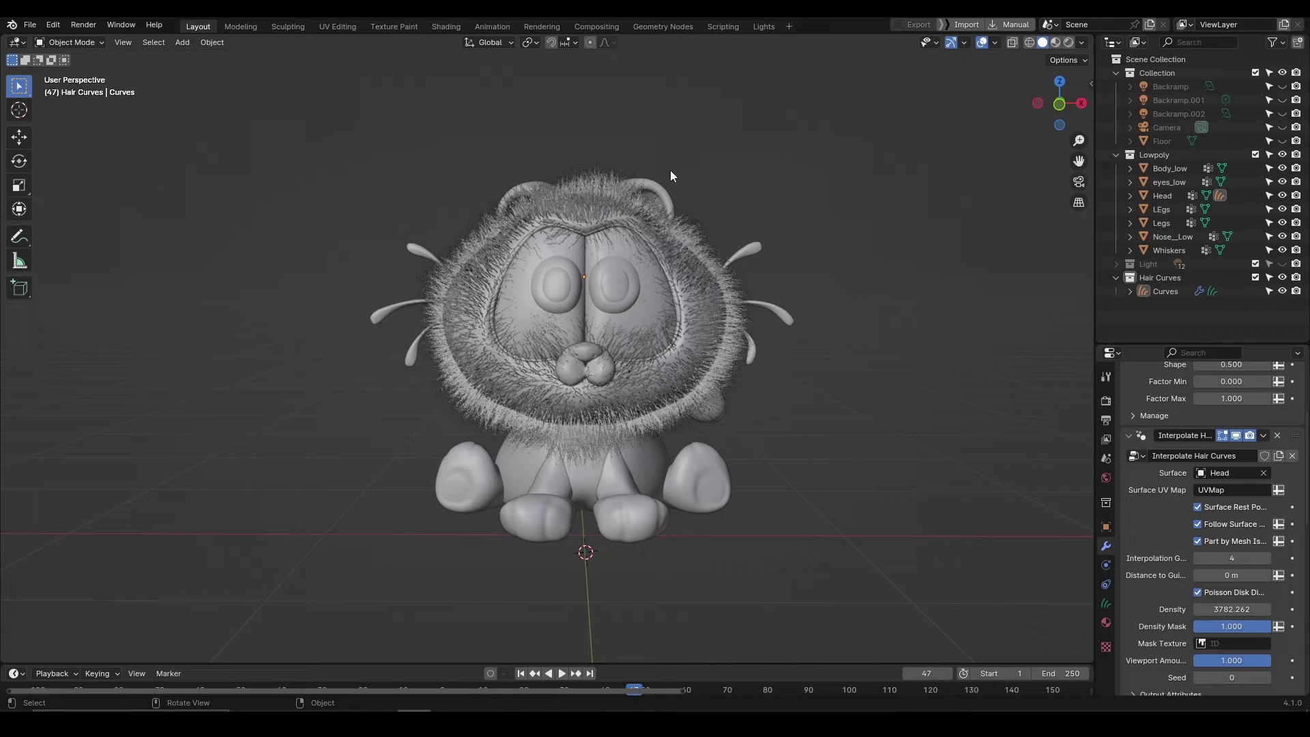
pyautogui.click(1106, 400)
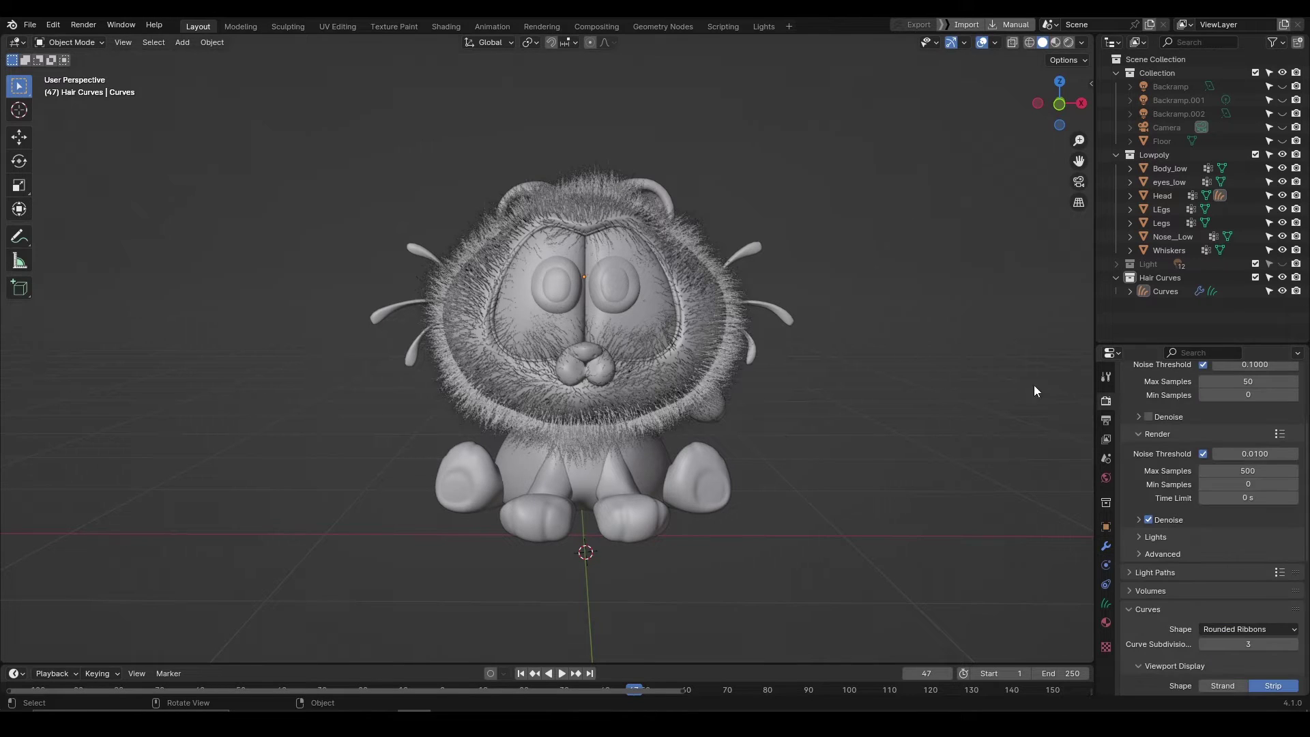
pyautogui.click(1106, 546)
pyautogui.scroll(-15, 1214, 528)
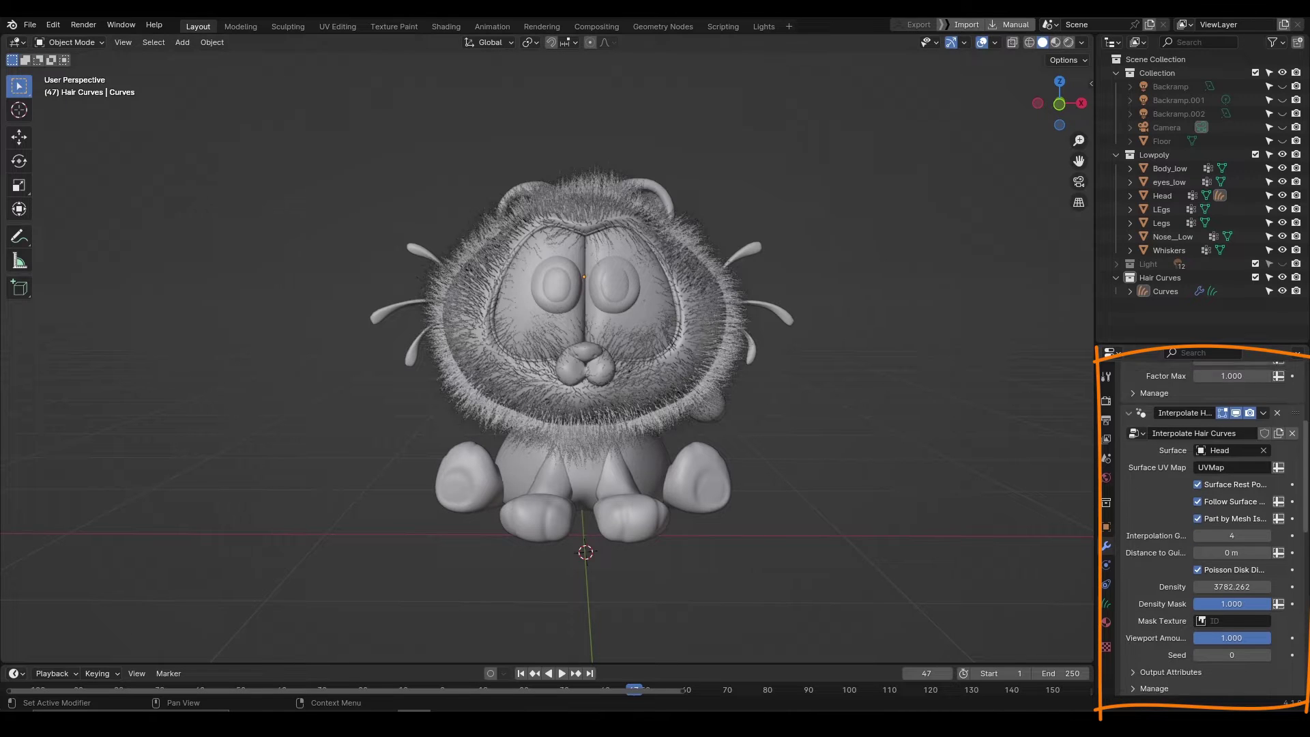
pyautogui.scroll(-4, 1214, 528)
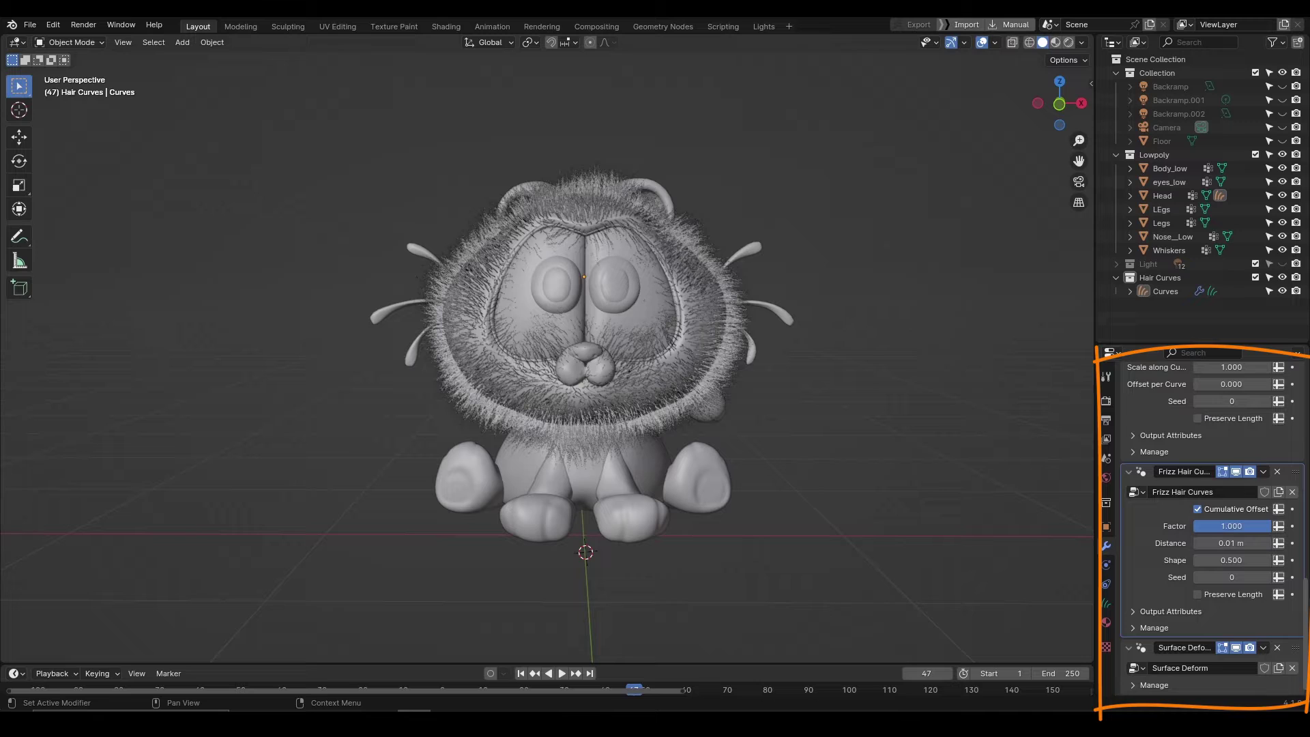
# - Delete the fur curves and add an Empty Hair object to the Head mesh instead
pyautogui.click(1164, 295)
pyautogui.press('Delete')
pyautogui.click(703, 313)
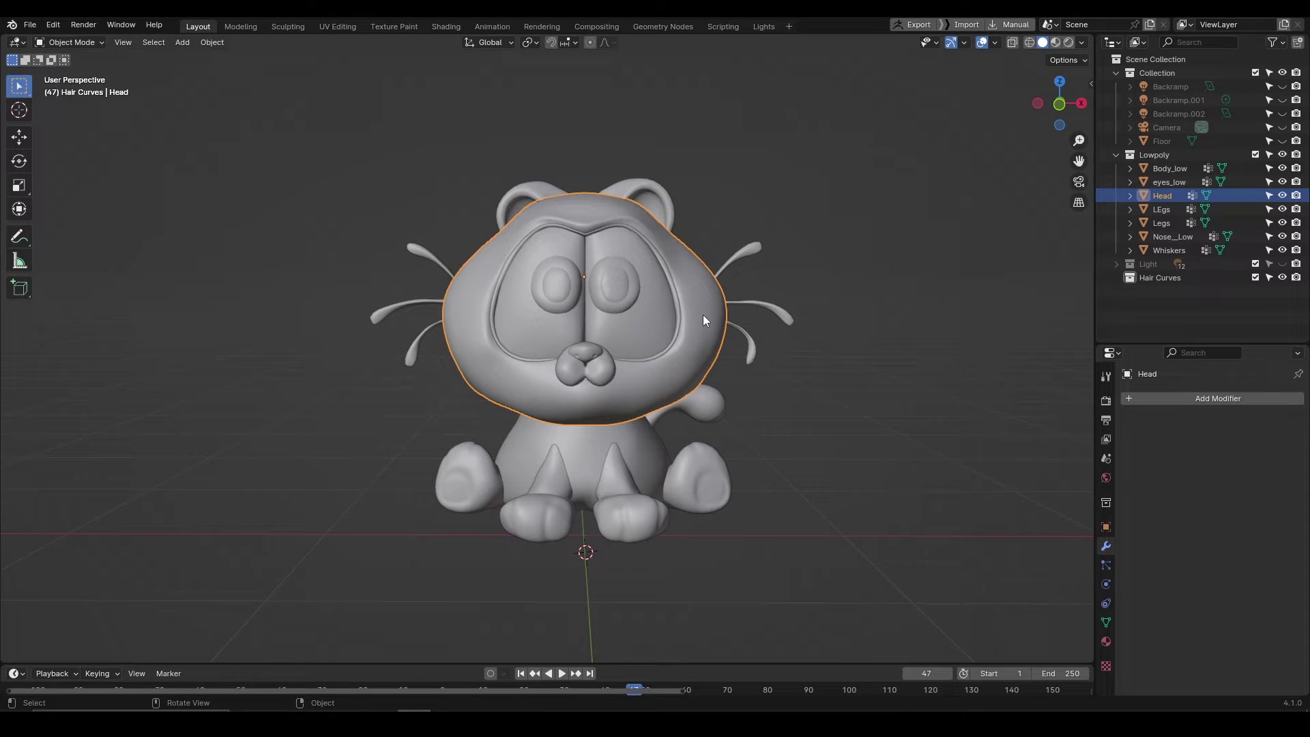
pyautogui.hotkey('shift', 'a')
pyautogui.moveTo(703, 314)
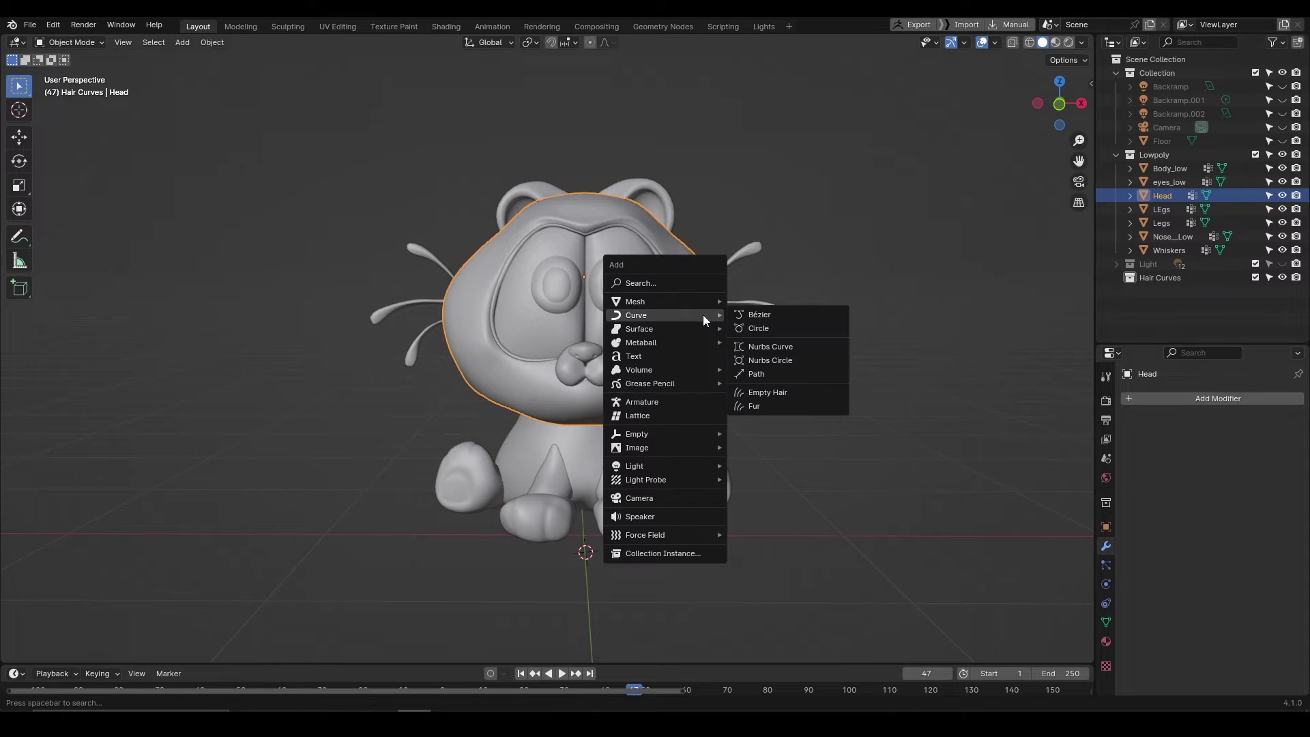
pyautogui.click(768, 392)
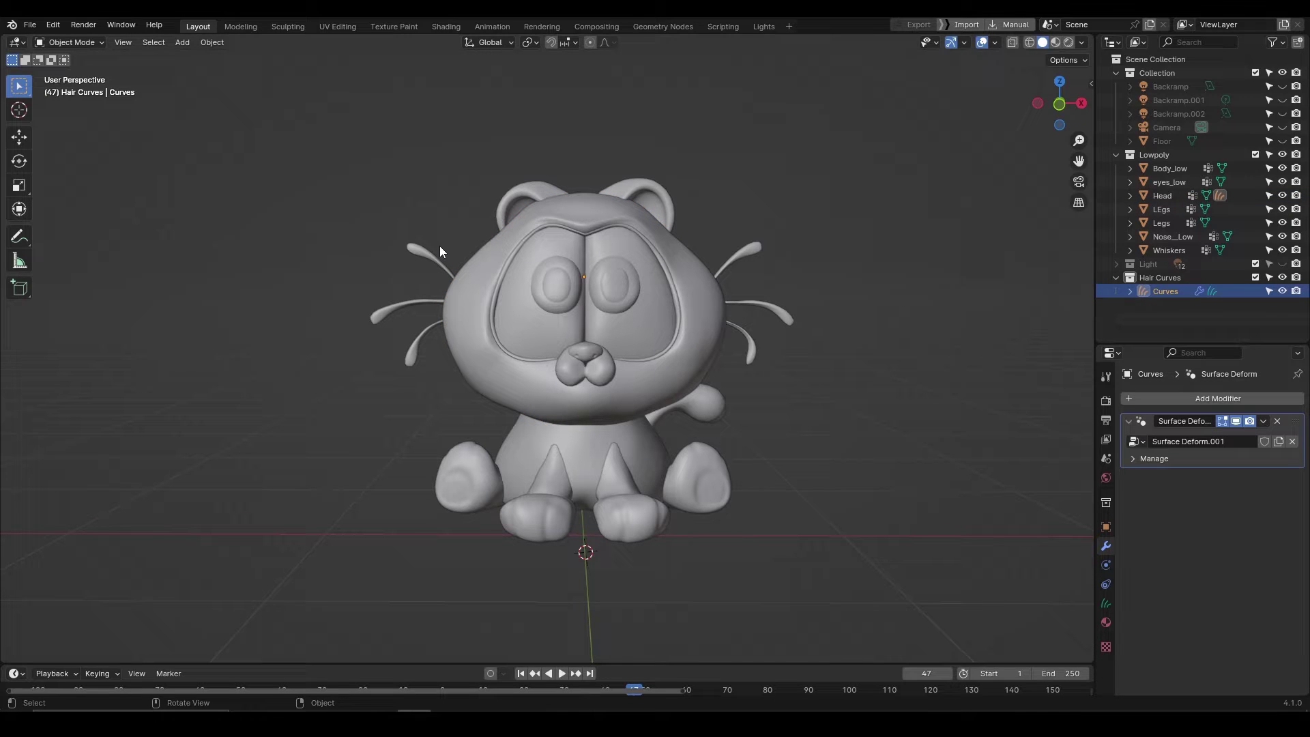
# - In Sculpt Mode, add guide hairs around the head with the Add brush and delete those beside the whiskers on one side
pyautogui.hotkey('ctrl', 'Tab')
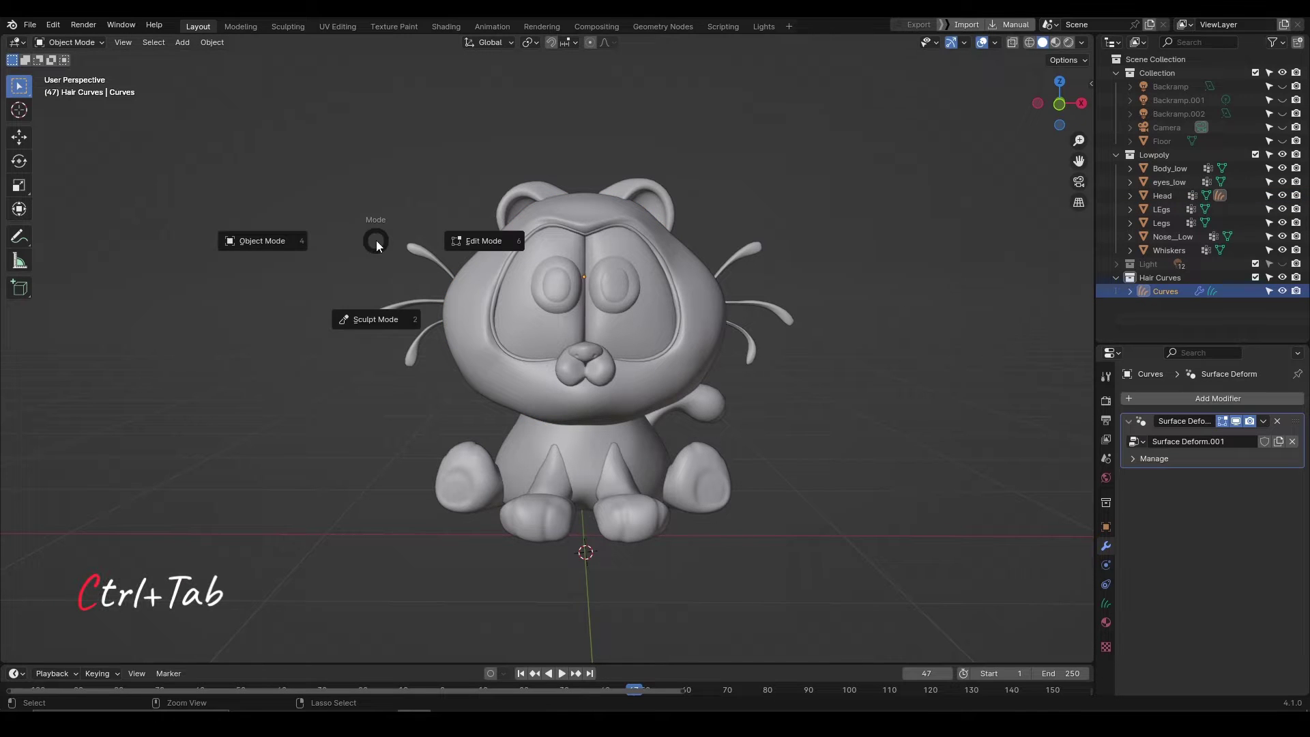
pyautogui.click(374, 318)
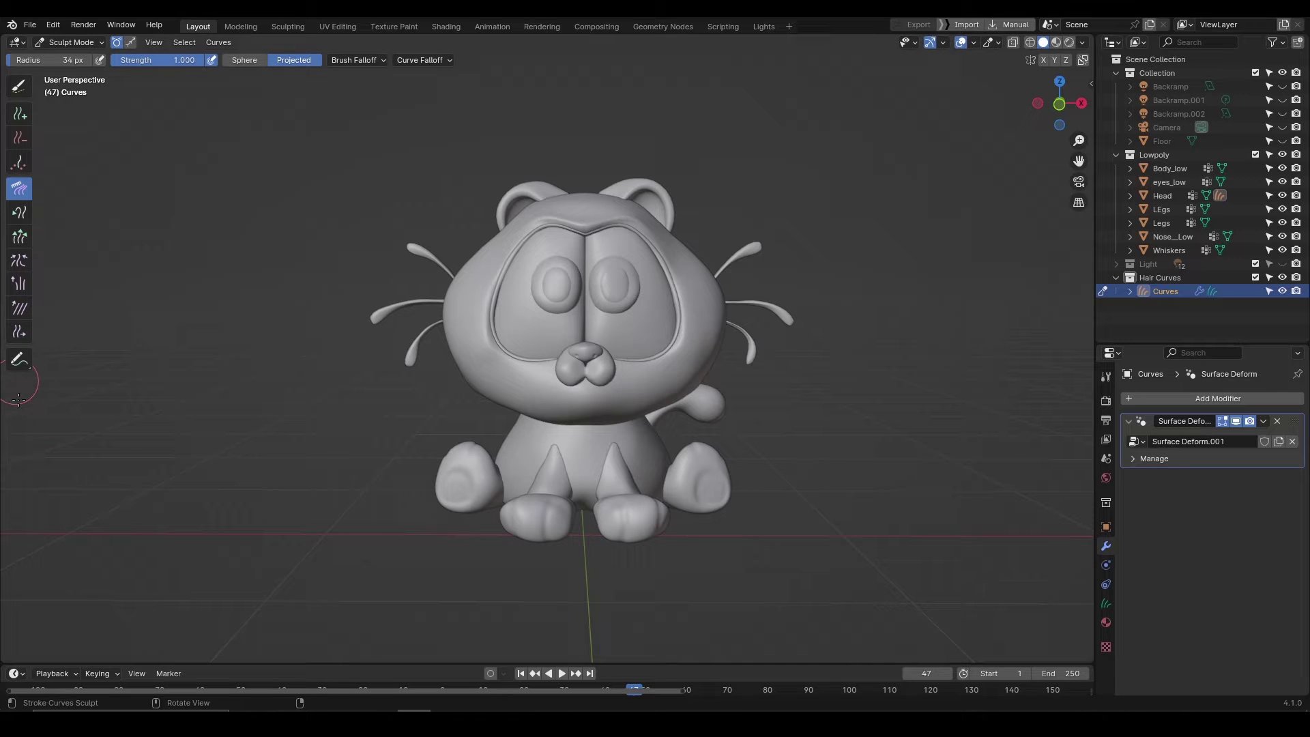
pyautogui.click(19, 113)
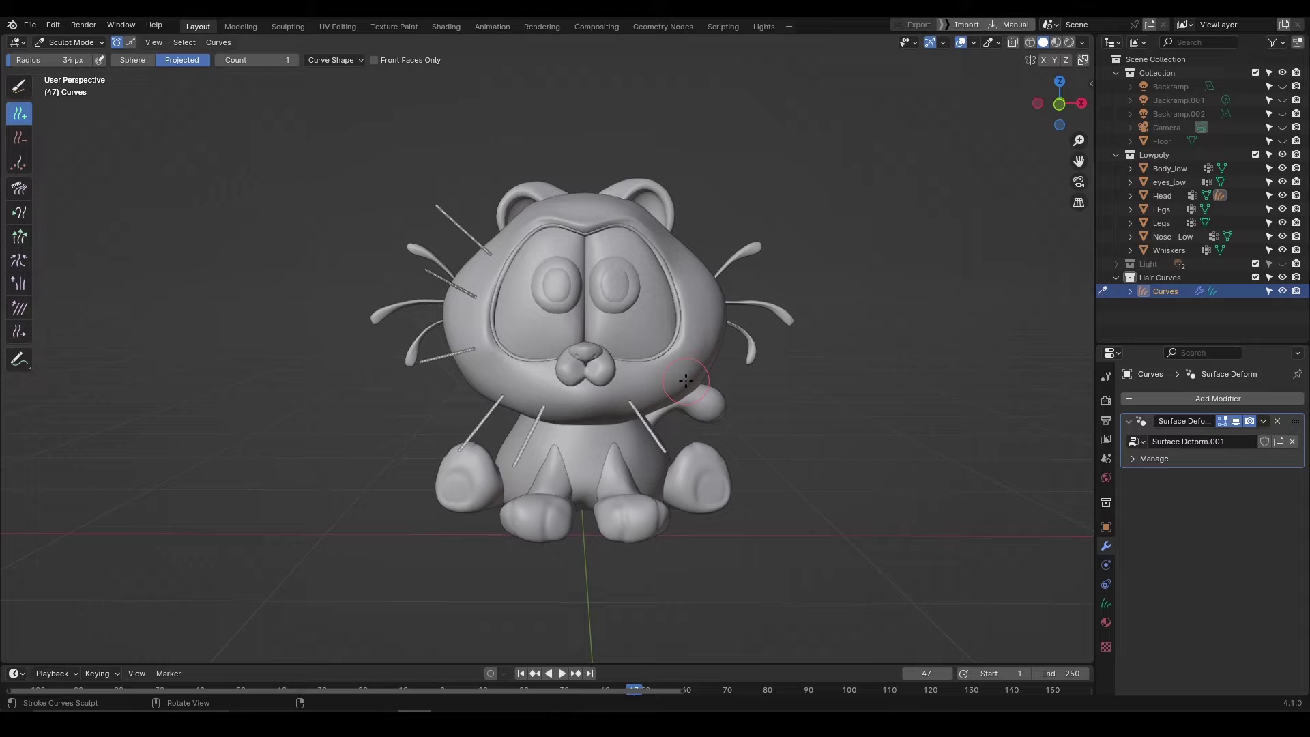
pyautogui.moveTo(686, 381)
pyautogui.mouseDown()
pyautogui.moveTo(709, 273)
pyautogui.moveTo(682, 218)
pyautogui.mouseUp()
pyautogui.click(21, 138)
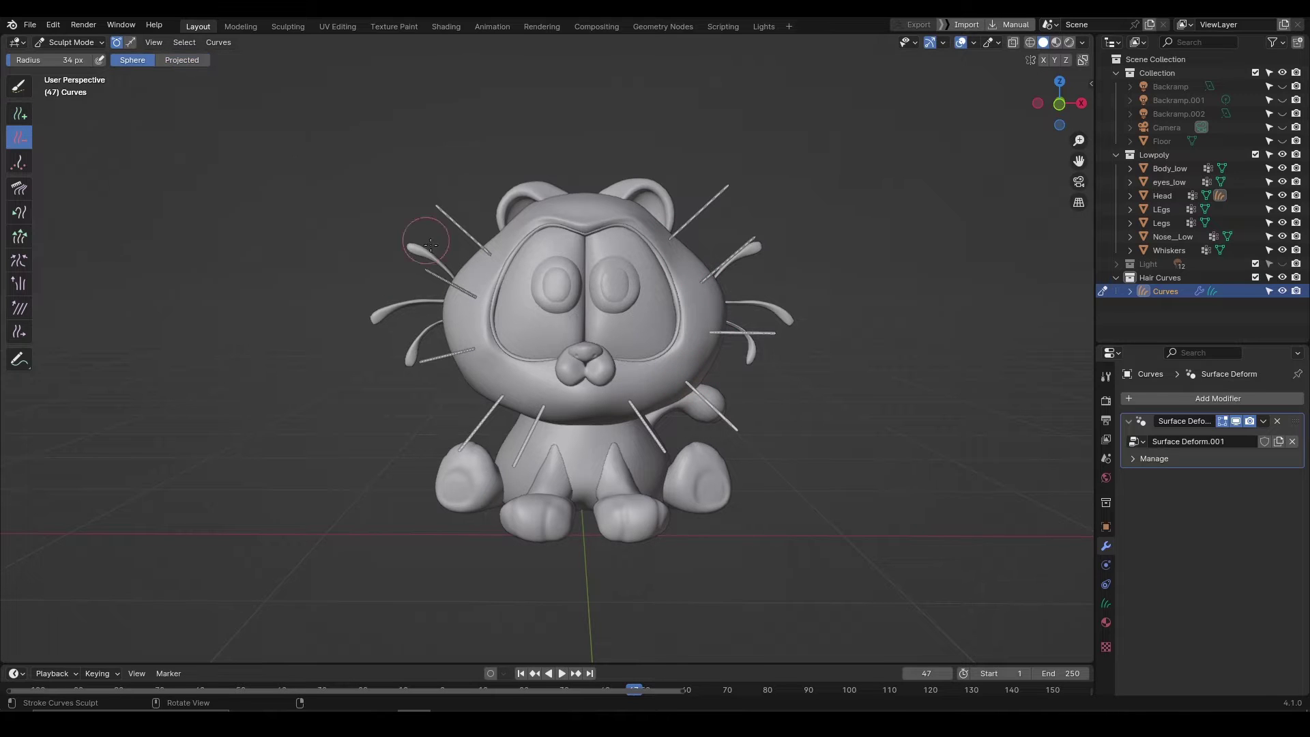
pyautogui.moveTo(426, 238); pyautogui.dragTo(487, 254)
# - Try combing the remaining hairs downward with the Comb brush in Projected mode, and undo the stroke
pyautogui.click(19, 189)
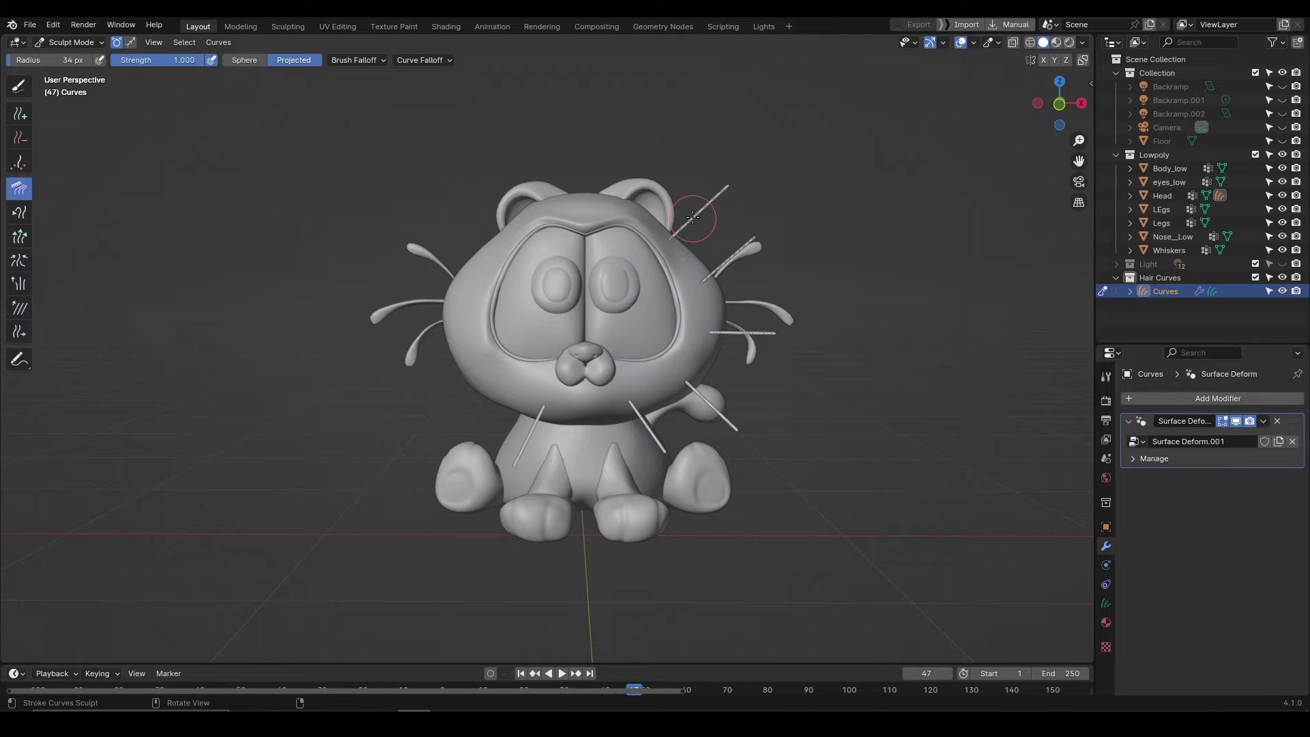
pyautogui.moveTo(728, 206)
pyautogui.mouseDown()
pyautogui.moveTo(703, 225)
pyautogui.moveTo(716, 266)
pyautogui.moveTo(690, 476)
pyautogui.moveTo(526, 440)
pyautogui.moveTo(573, 454)
pyautogui.mouseUp()
pyautogui.click(250, 60)
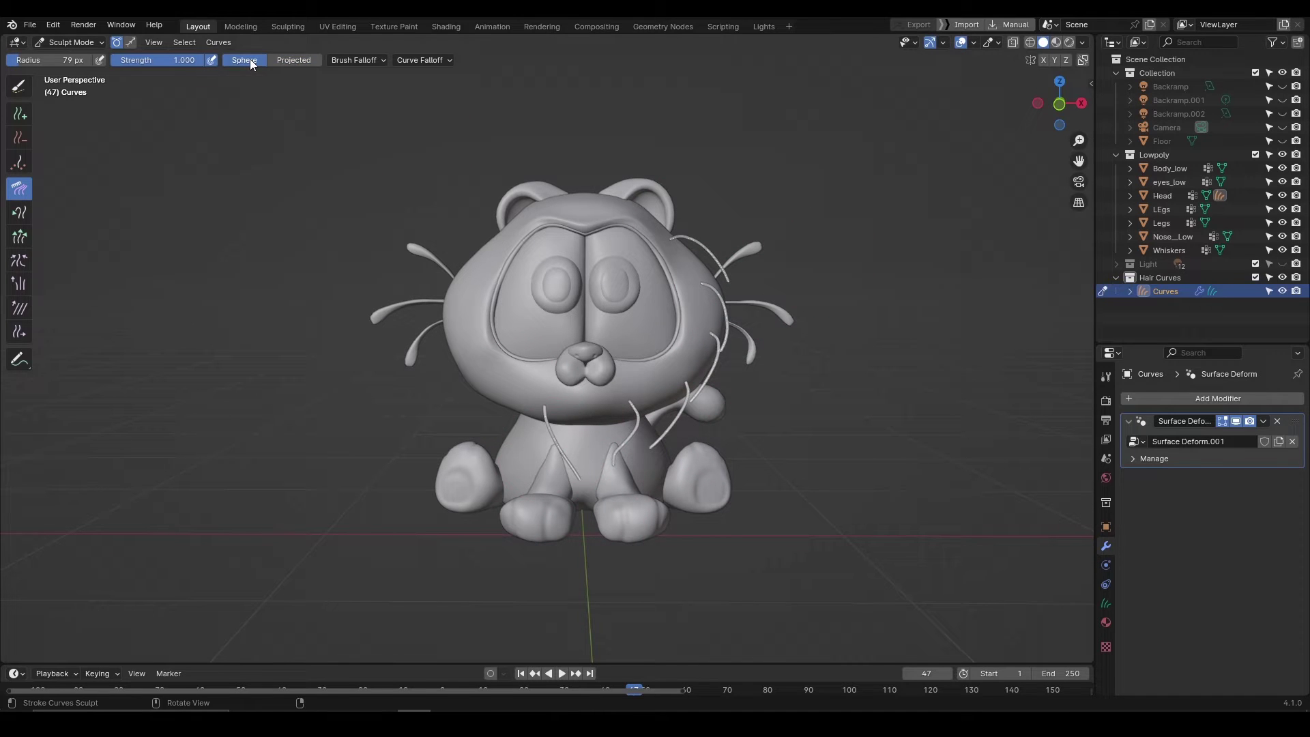
pyautogui.click(277, 61)
pyautogui.hotkey('ctrl', 'z')
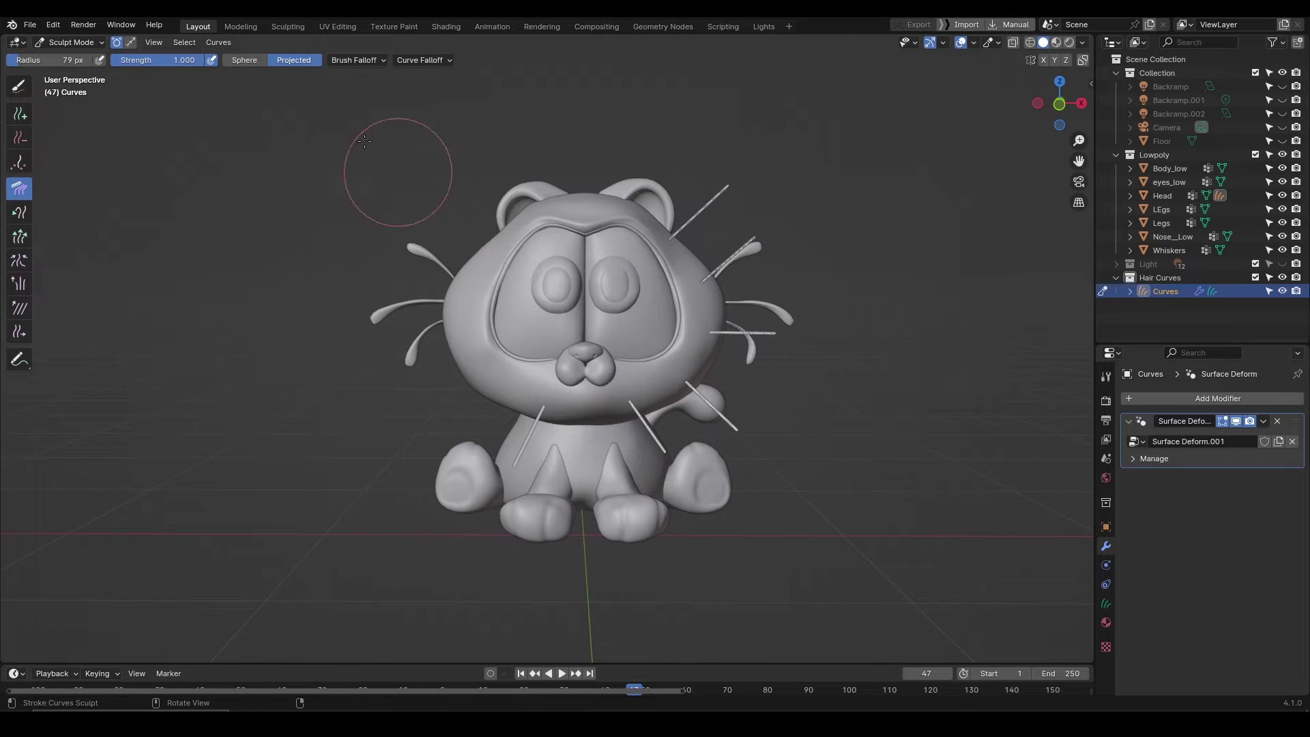
# - Try combing the hairs near the ear with the Comb brush in Sphere mode, and undo the stroke
pyautogui.click(254, 59)
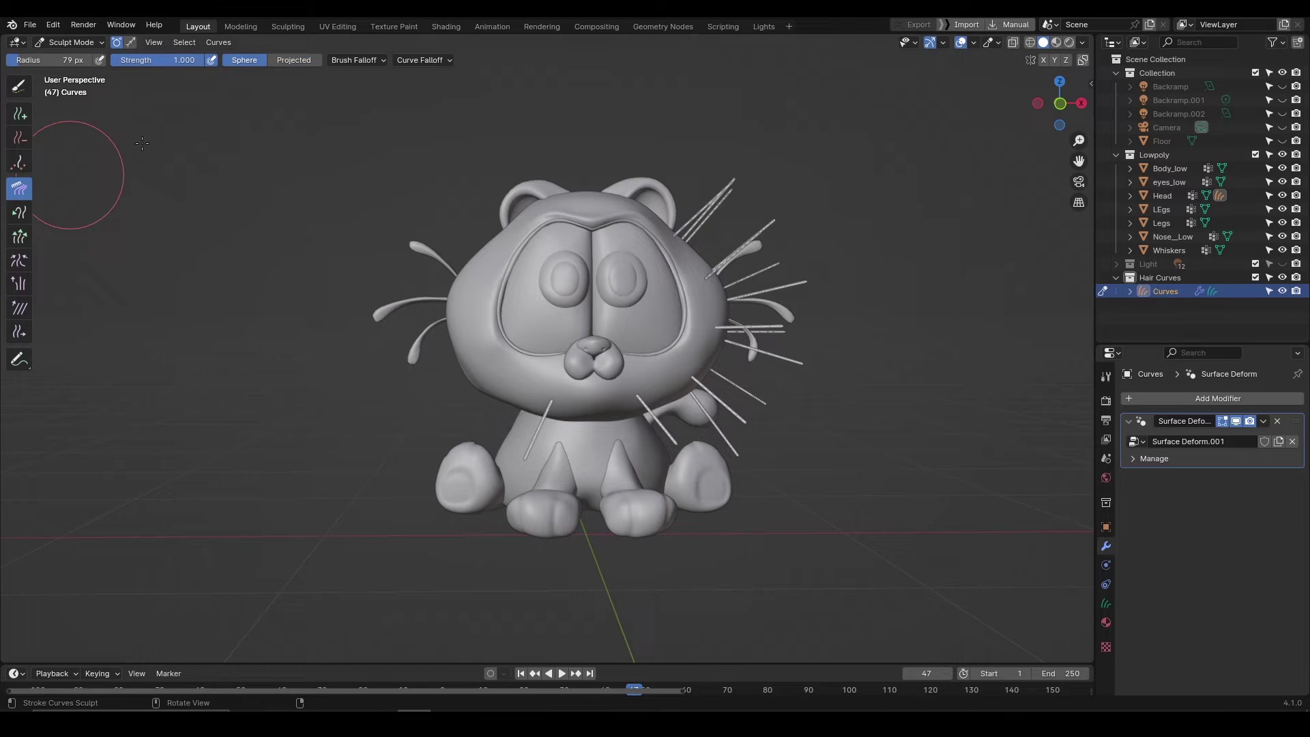
pyautogui.moveTo(684, 205)
pyautogui.mouseDown()
pyautogui.moveTo(744, 246)
pyautogui.moveTo(748, 211)
pyautogui.moveTo(760, 243)
pyautogui.moveTo(734, 220)
pyautogui.mouseUp()
pyautogui.hotkey('ctrl', 'z')
# - Comb the hairs down along the side of the head in Projected mode with a 96 px brush radius
pyautogui.click(280, 61)
pyautogui.press('f')
pyautogui.click(662, 176)
pyautogui.moveTo(696, 177)
pyautogui.mouseDown()
pyautogui.moveTo(767, 214)
pyautogui.moveTo(828, 327)
pyautogui.moveTo(747, 505)
pyautogui.moveTo(764, 341)
pyautogui.moveTo(707, 430)
pyautogui.mouseUp()
pyautogui.moveTo(751, 232)
pyautogui.mouseDown()
pyautogui.moveTo(694, 424)
pyautogui.moveTo(453, 512)
pyautogui.mouseUp()
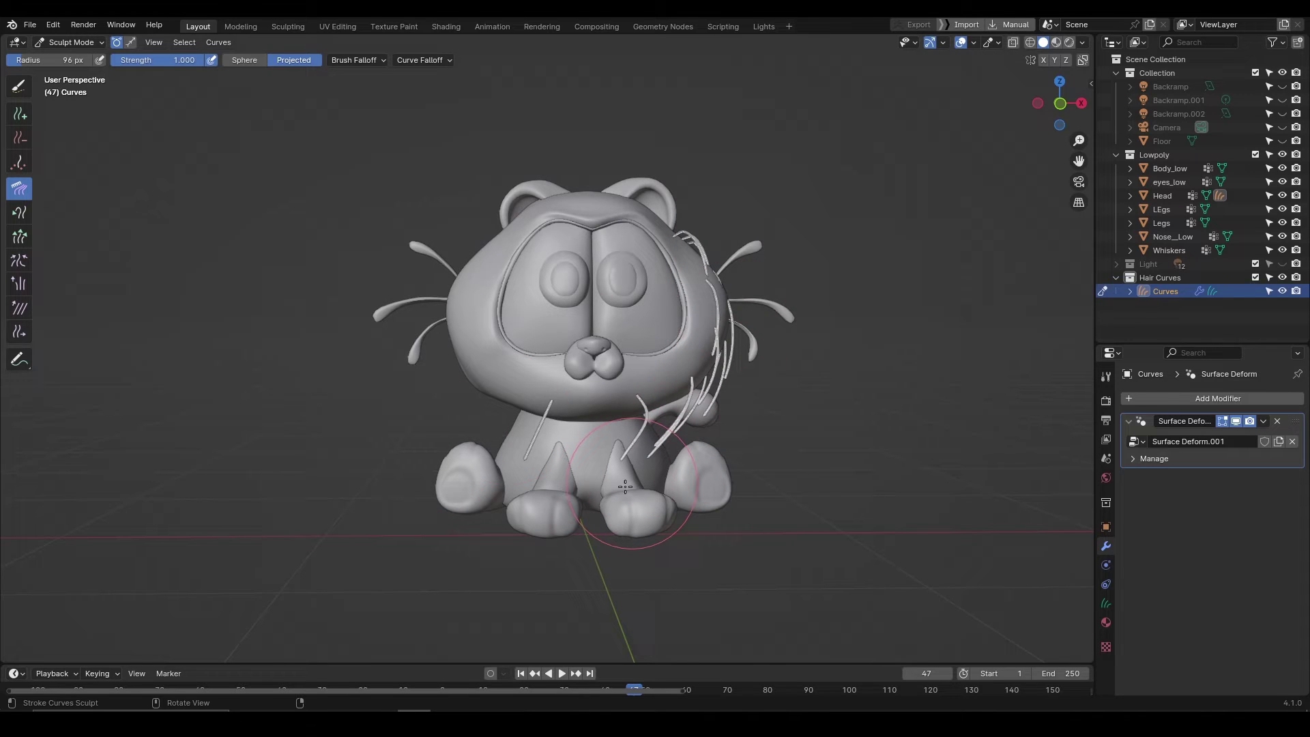
pyautogui.moveTo(625, 486); pyautogui.dragTo(641, 471, button='middle')
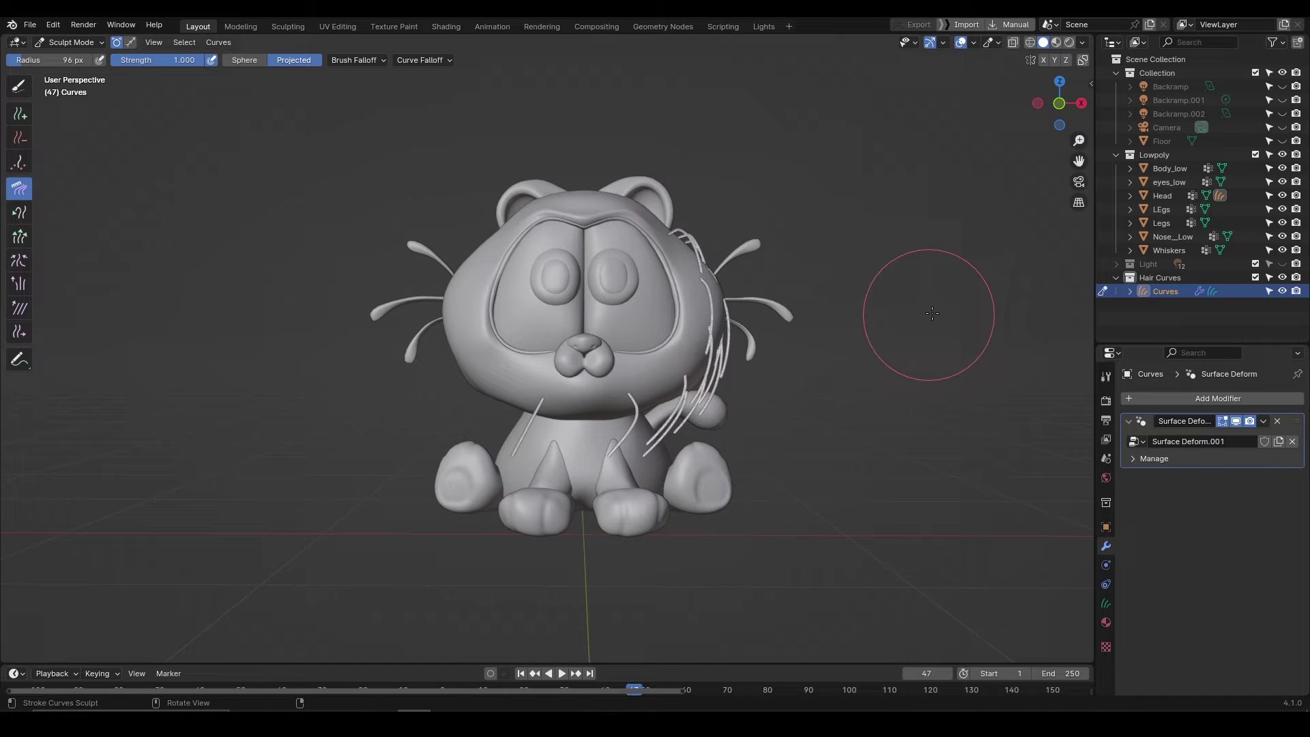
# - Delete the practice hair curves and add a new Empty Hair object to the Head mesh
pyautogui.press('x')
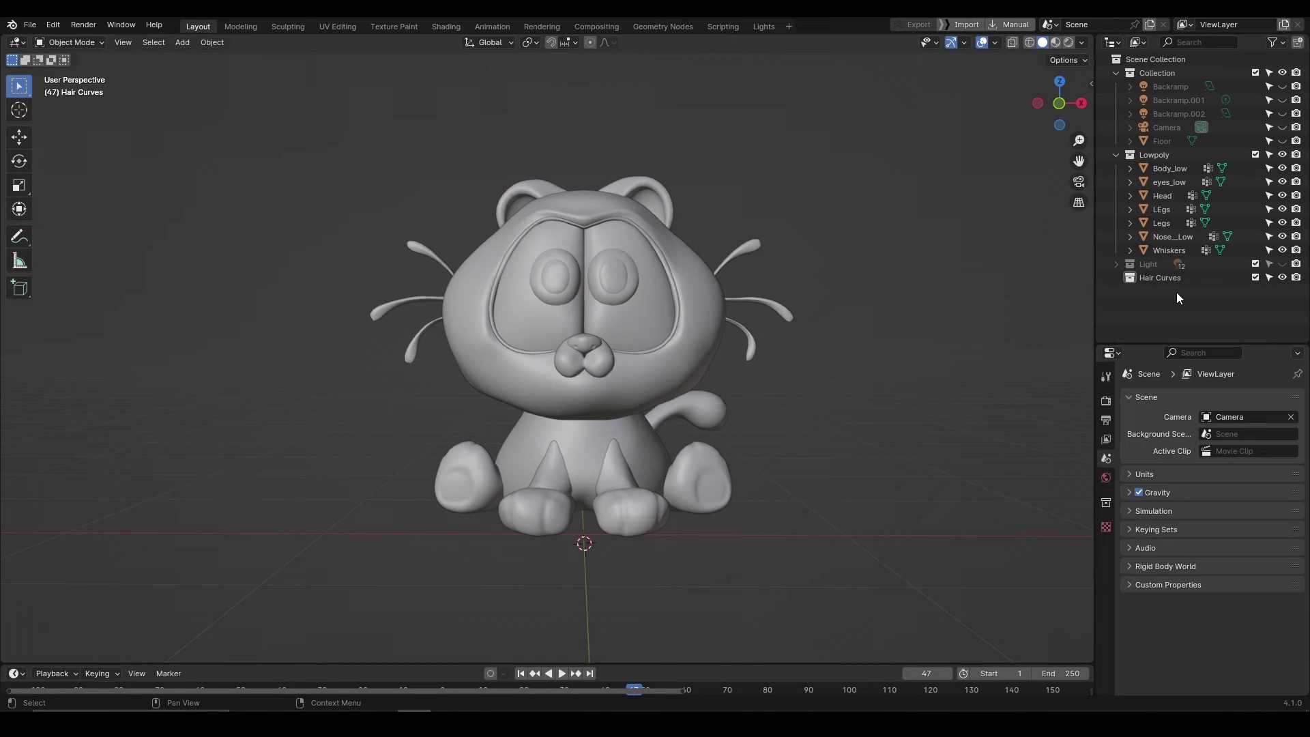
pyautogui.click(689, 338)
pyautogui.hotkey('shift', 'a')
pyautogui.moveTo(686, 371)
pyautogui.click(758, 447)
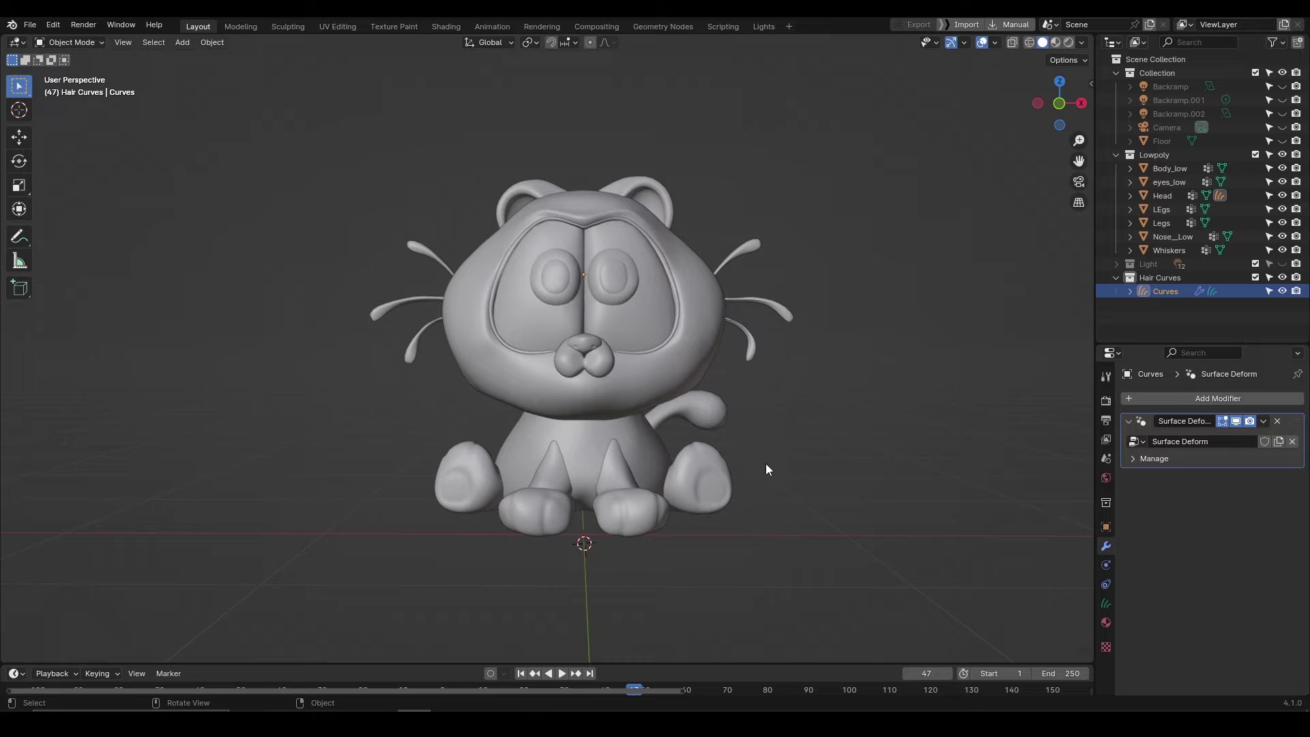
# - In Sculpt Mode, add guide hair on the cheek beside the whiskers using the Add brush in Sphere mode, radius 68 px
pyautogui.hotkey('ctrl', 'Tab')
pyautogui.click(759, 538)
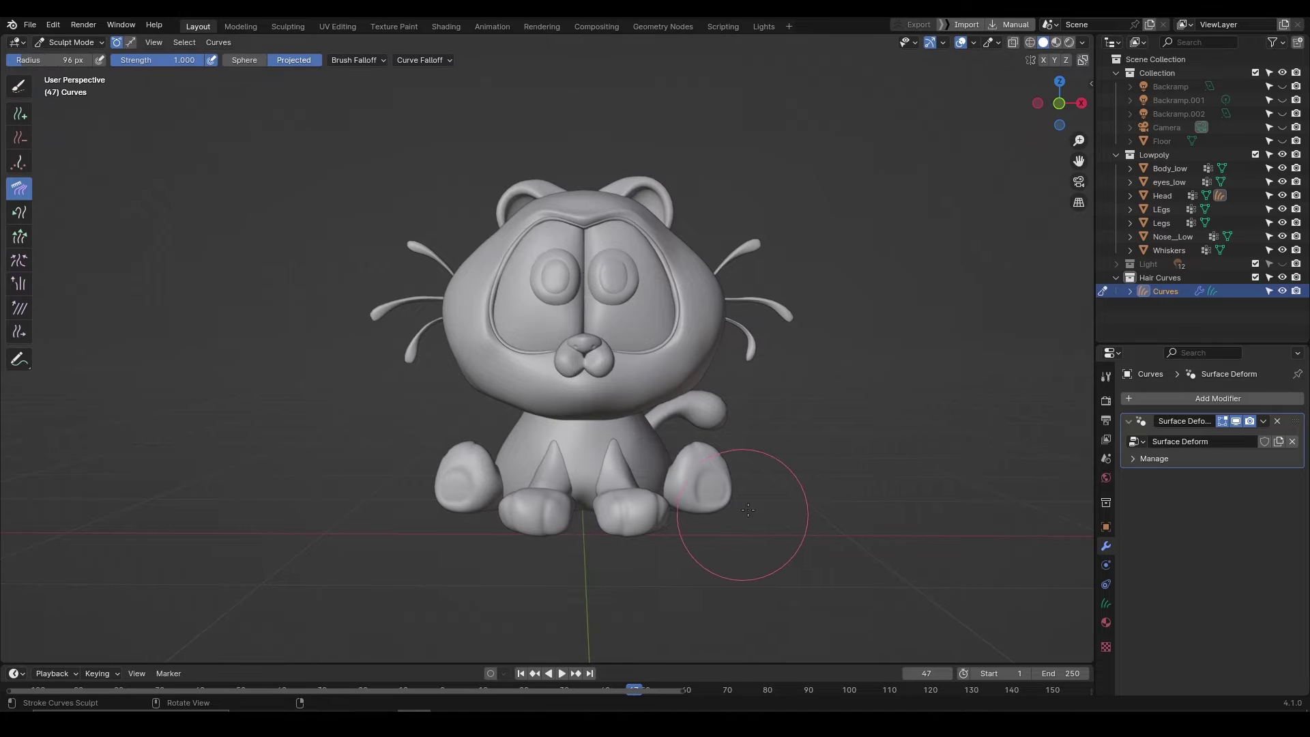
pyautogui.click(16, 121)
pyautogui.scroll(1, 471, 311)
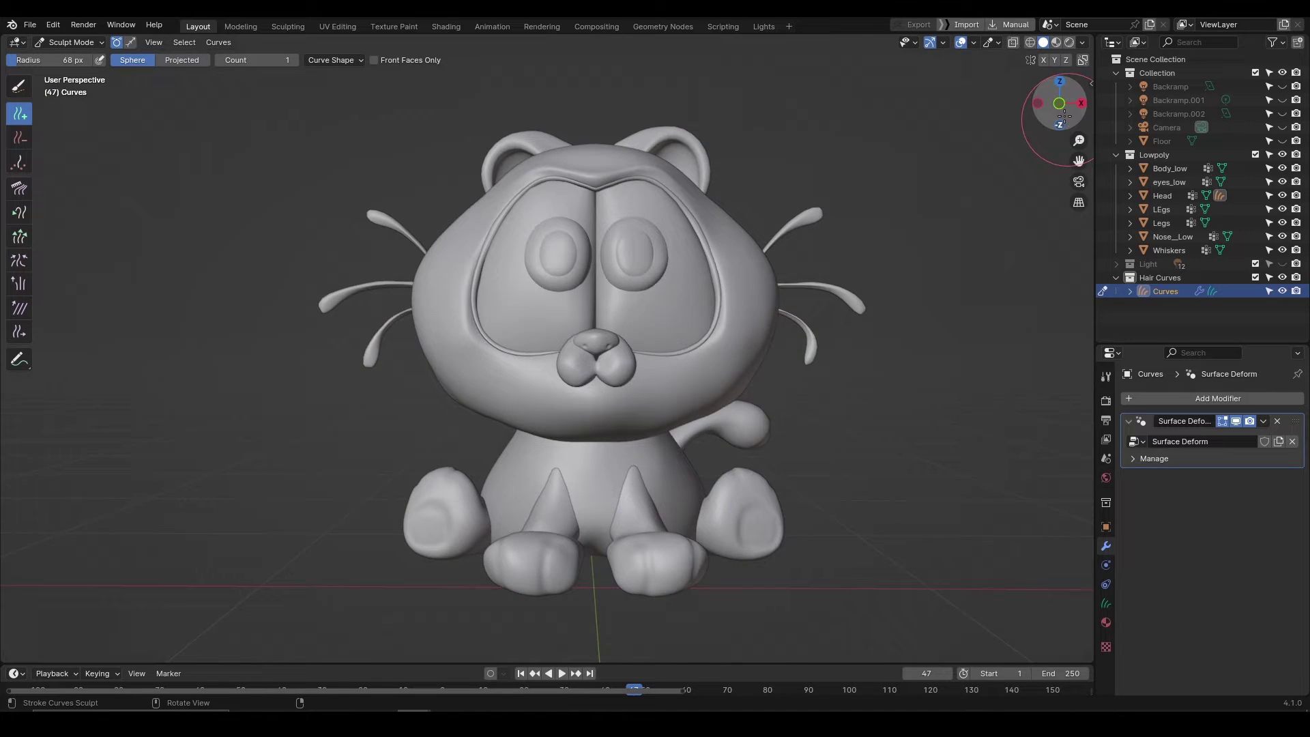
pyautogui.moveTo(471, 313); pyautogui.dragTo(493, 313, button='middle')
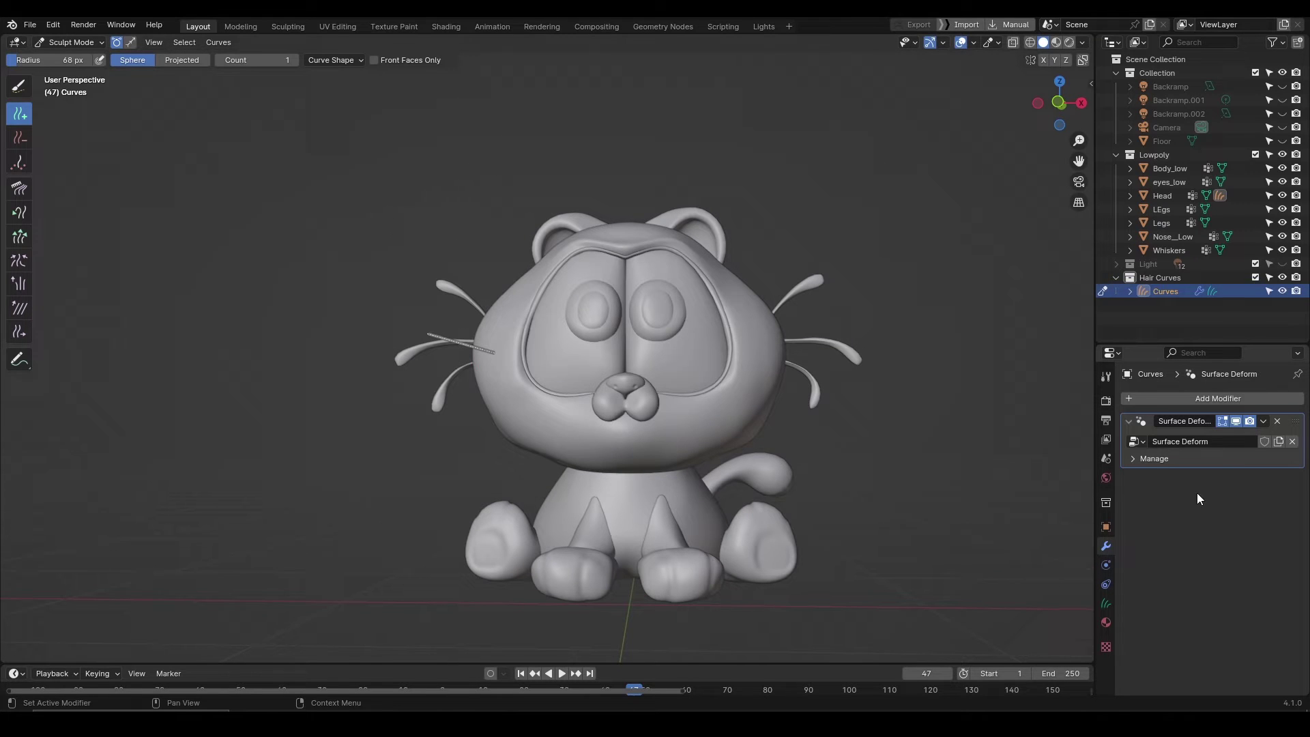
# - Replace the hair curves' Surface Deform modifier with a Set Hair Curve Profile modifier
pyautogui.click(1278, 421)
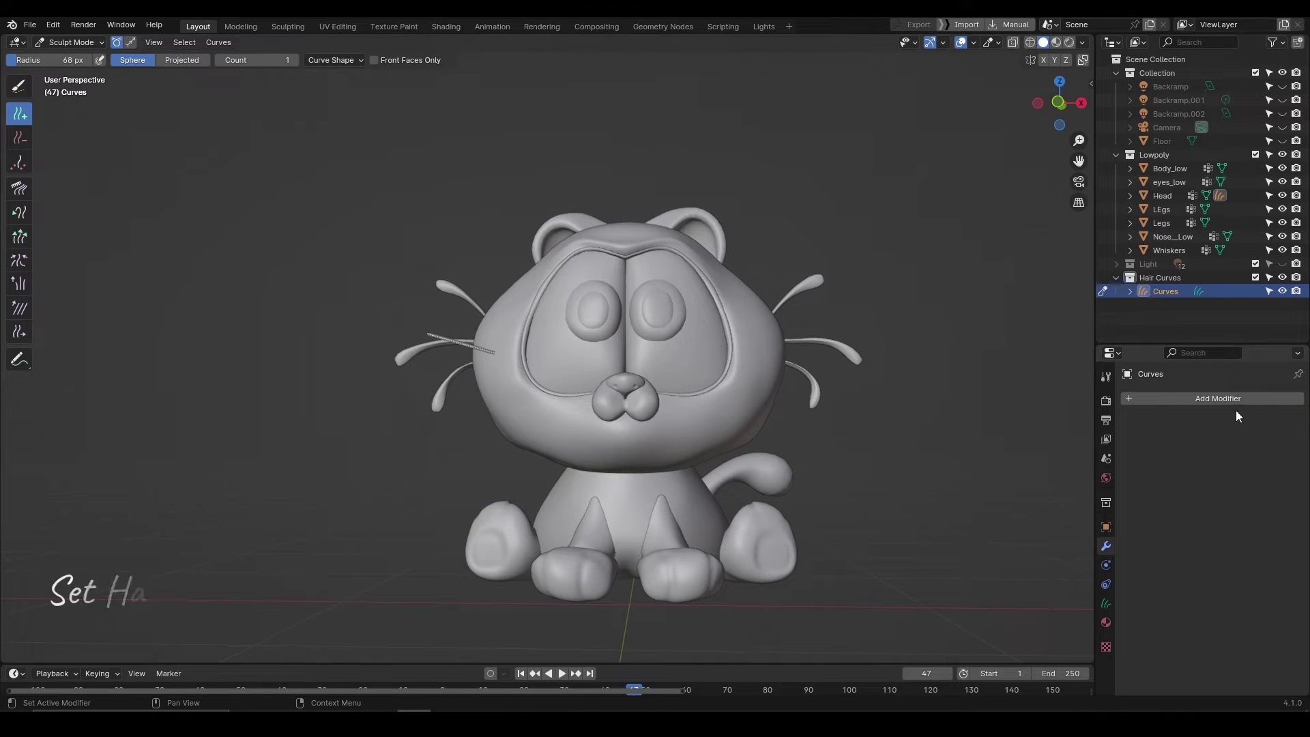
pyautogui.click(1198, 397)
pyautogui.click(1174, 397)
pyautogui.write('set')
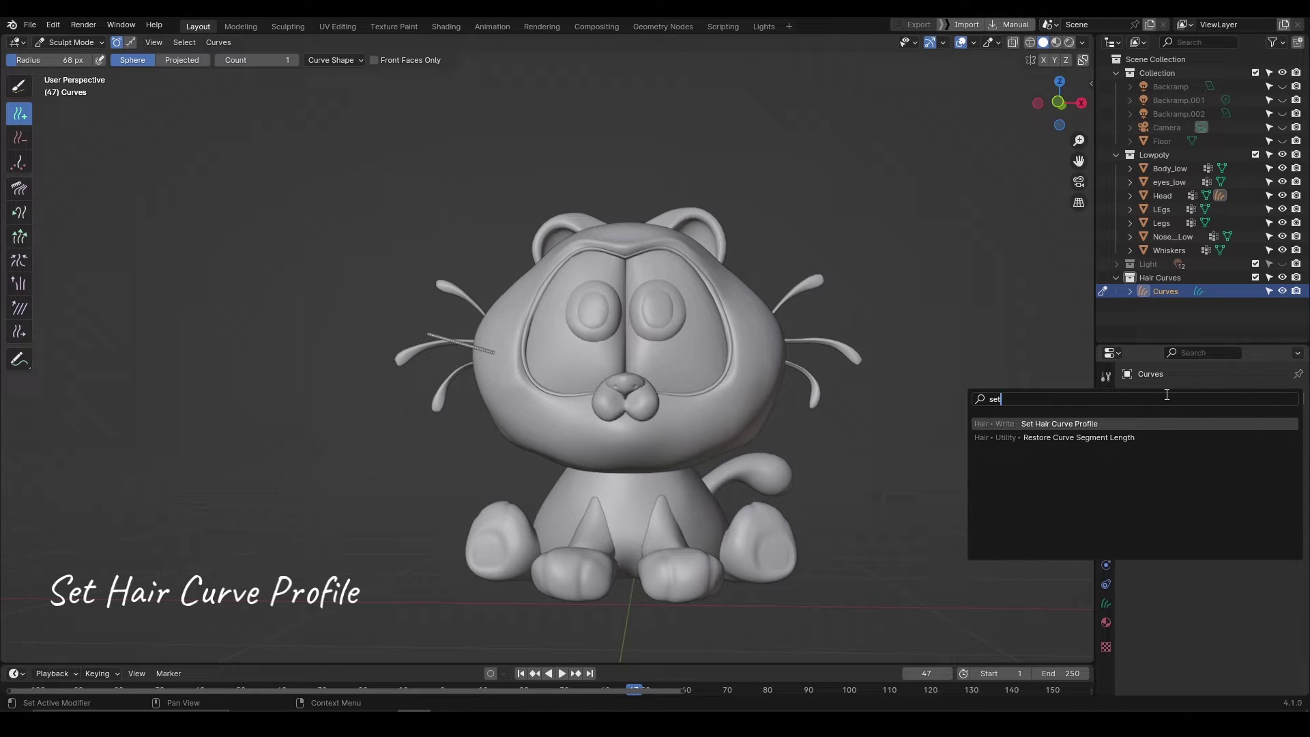
pyautogui.press('Return')
# - Set the hair curve profile's shape to 0.8 and its radius to 0.004 m
pyautogui.moveTo(1078, 140); pyautogui.dragTo(1078, 109)
pyautogui.moveTo(546, 354); pyautogui.dragTo(498, 314, button='middle')
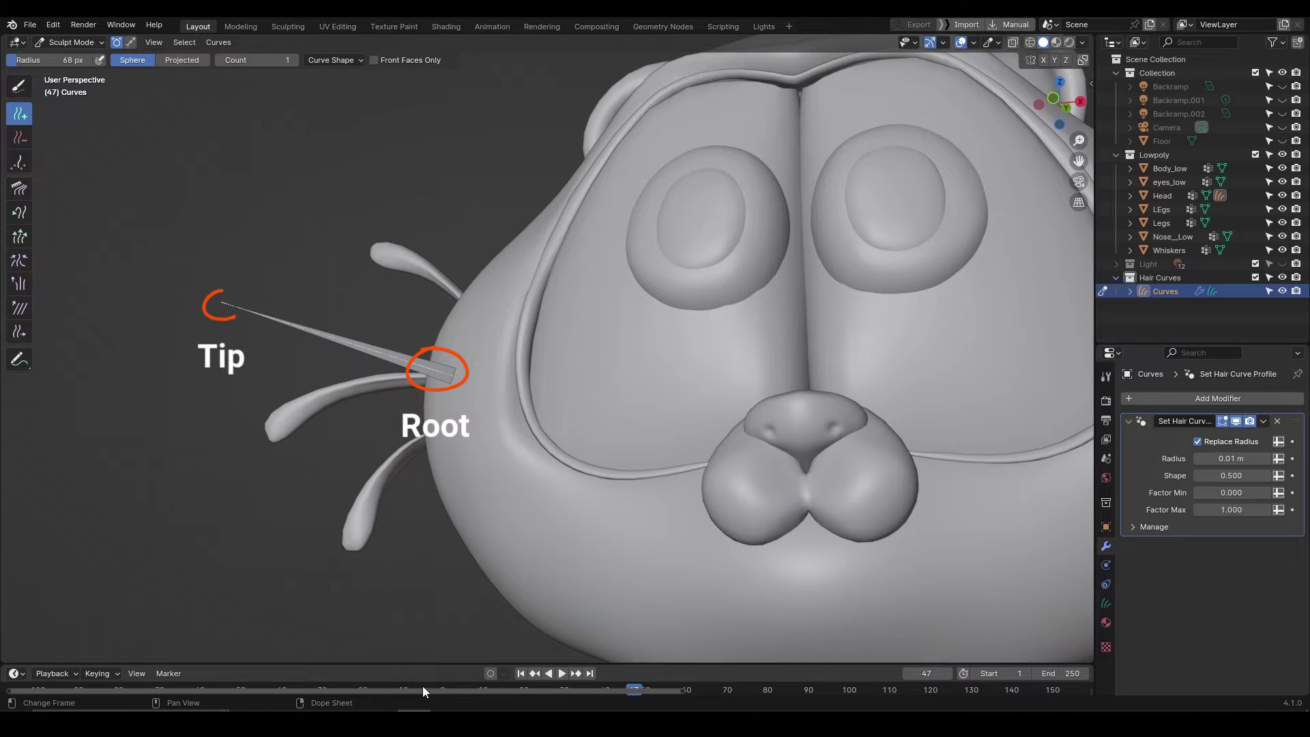
pyautogui.moveTo(1196, 460)
pyautogui.mouseDown()
pyautogui.moveTo(1269, 460)
pyautogui.moveTo(1198, 460)
pyautogui.mouseUp()
pyautogui.moveTo(1231, 476); pyautogui.dragTo(1188, 476)
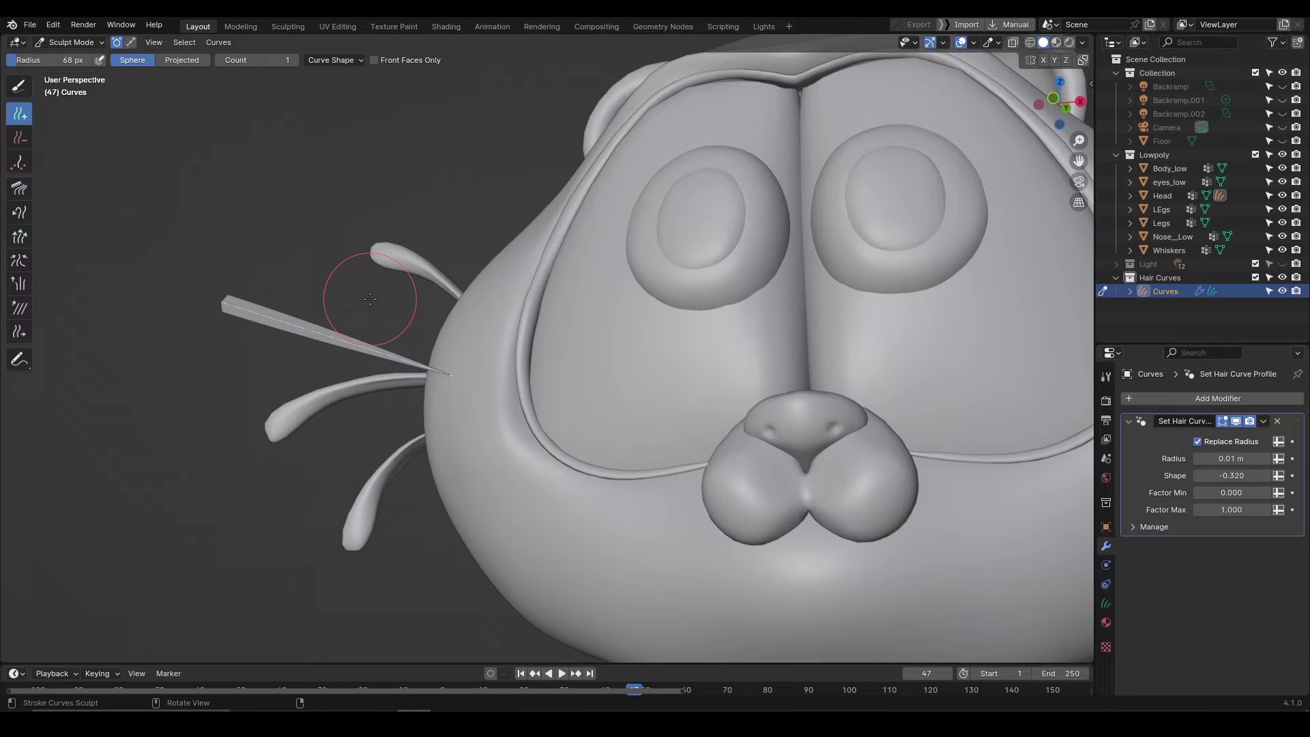
pyautogui.moveTo(1219, 476); pyautogui.dragTo(1280, 475)
pyautogui.doubleClick(1219, 475)
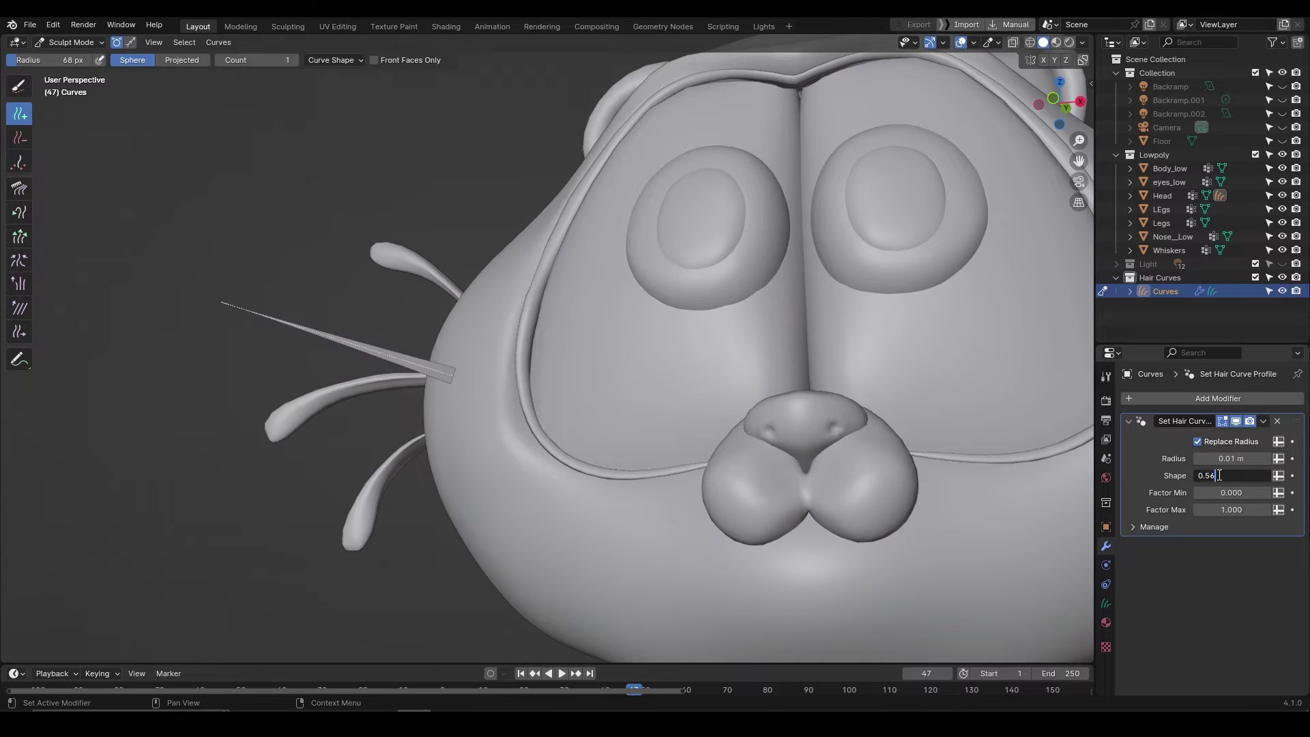
pyautogui.write('8')
pyautogui.press('Return')
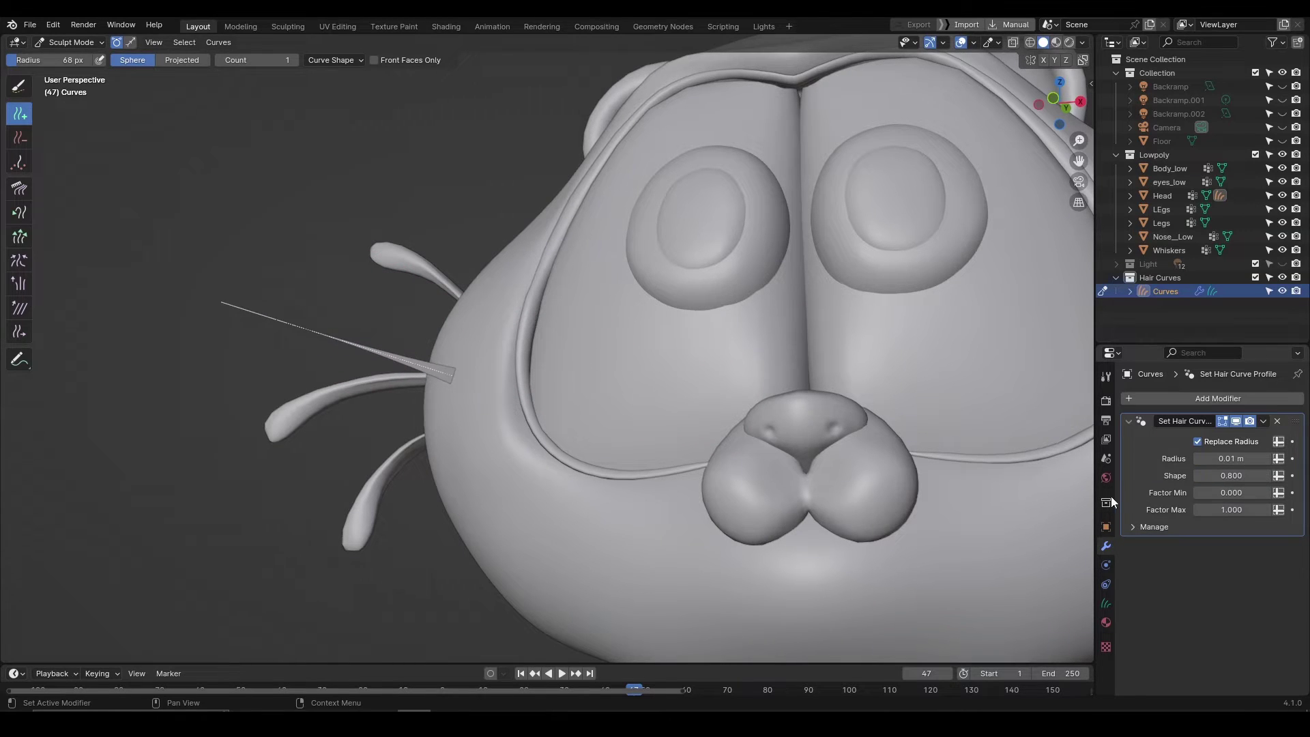
pyautogui.click(1213, 459)
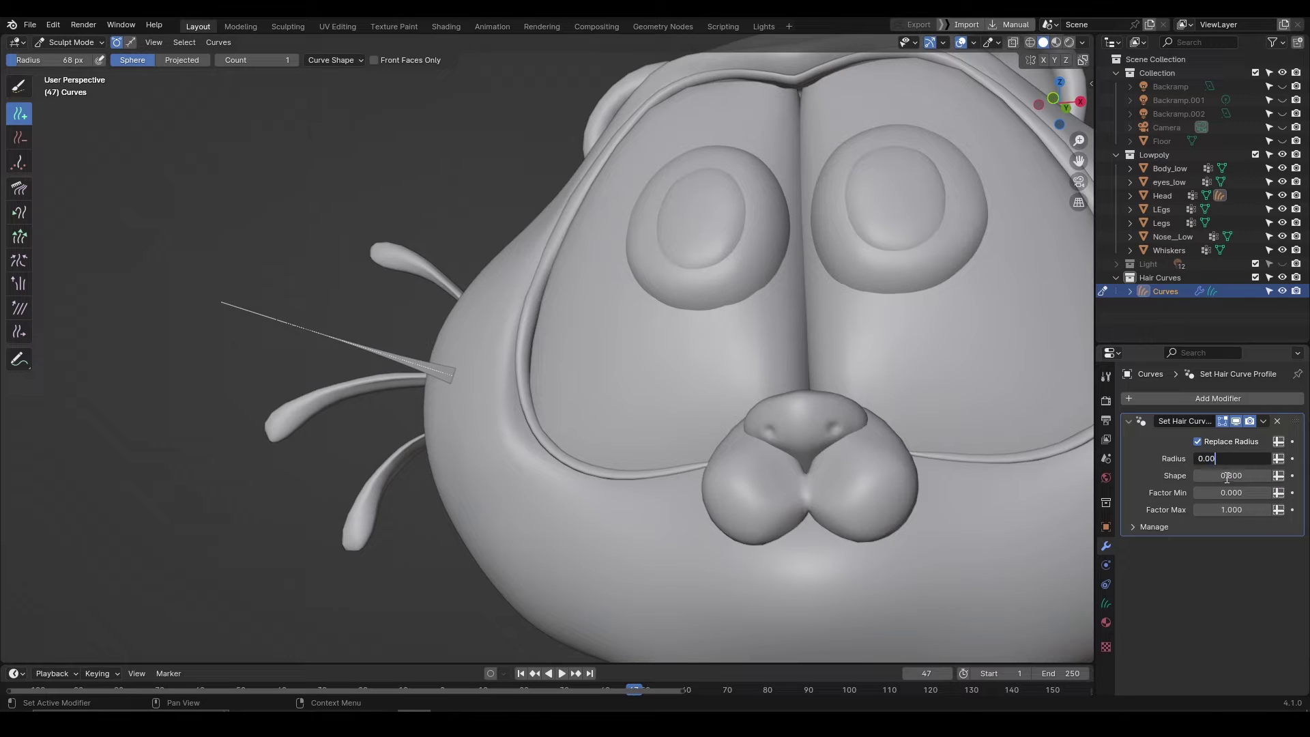
pyautogui.press('Return')
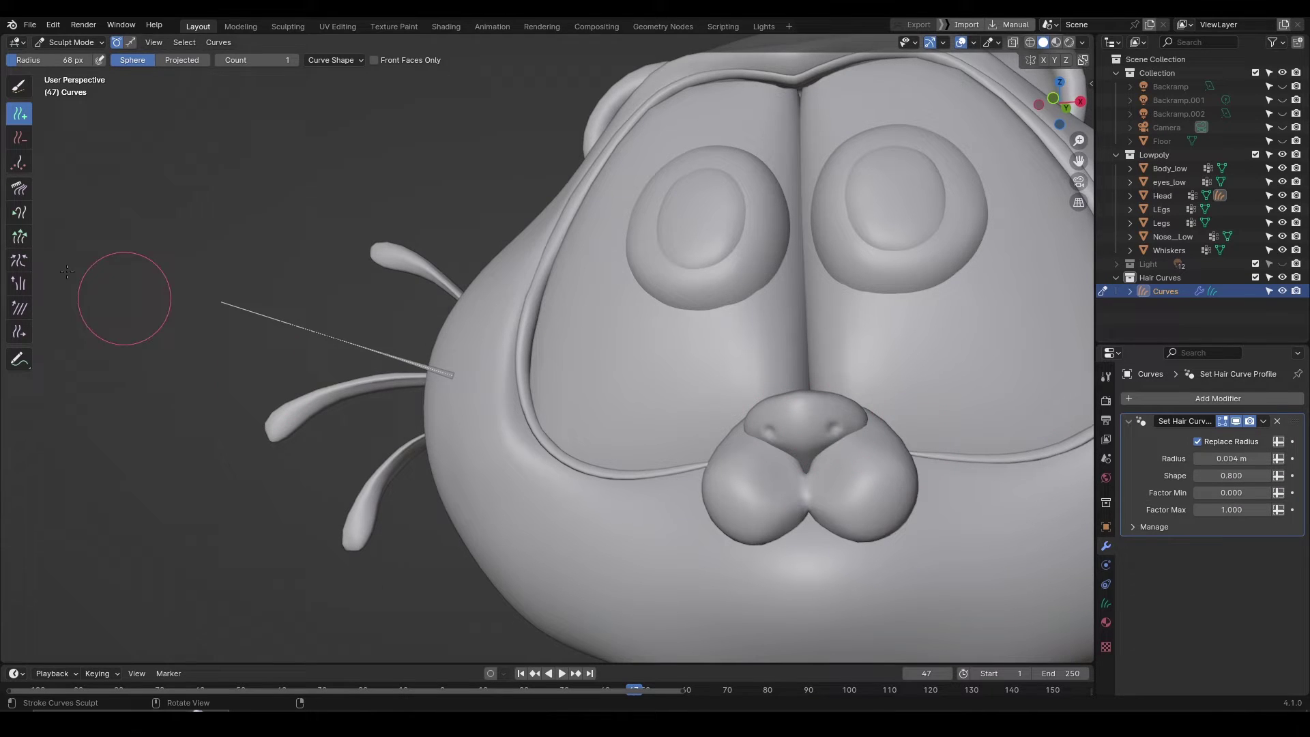
# - Shorten the guide hair beside the whiskers with the Grow/Shrink brush in Projected mode, radius 68 px
pyautogui.click(19, 237)
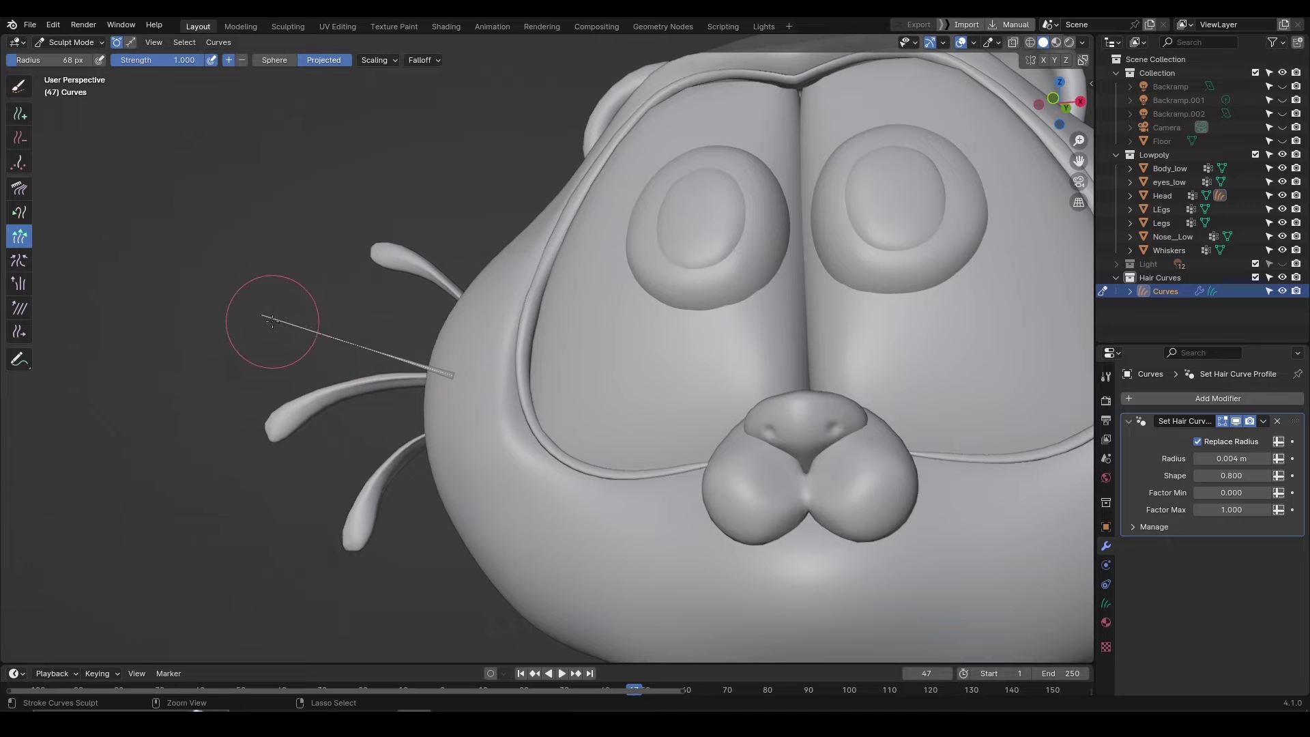
pyautogui.moveTo(1067, 102)
pyautogui.mouseDown()
pyautogui.moveTo(1119, 102)
pyautogui.moveTo(1049, 75)
pyautogui.mouseUp()
pyautogui.keyDown('ctrl'); pyautogui.moveTo(284, 318); pyautogui.dragTo(329, 321); pyautogui.keyUp('ctrl')
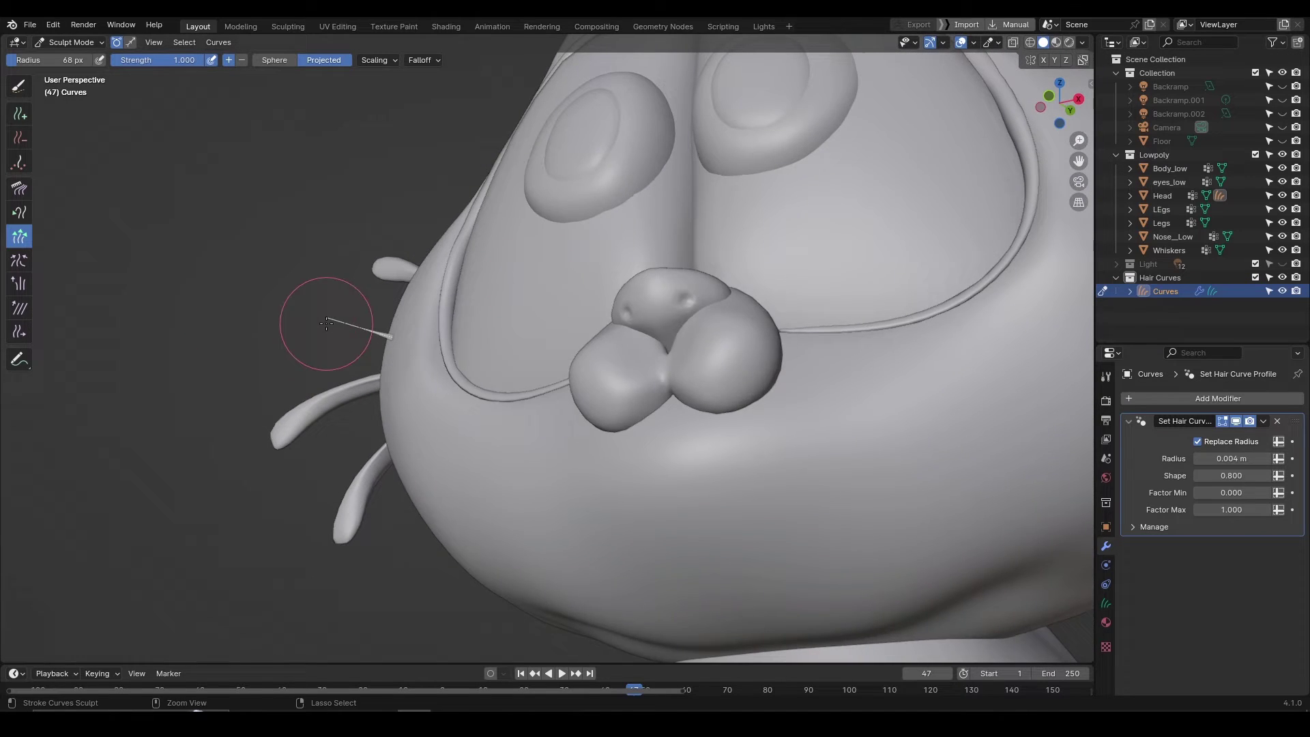
# - Set the Add brush to Projected mode and keep Length interpolation enabled for new curves
pyautogui.moveTo(1062, 99); pyautogui.dragTo(1061, 130)
pyautogui.click(25, 119)
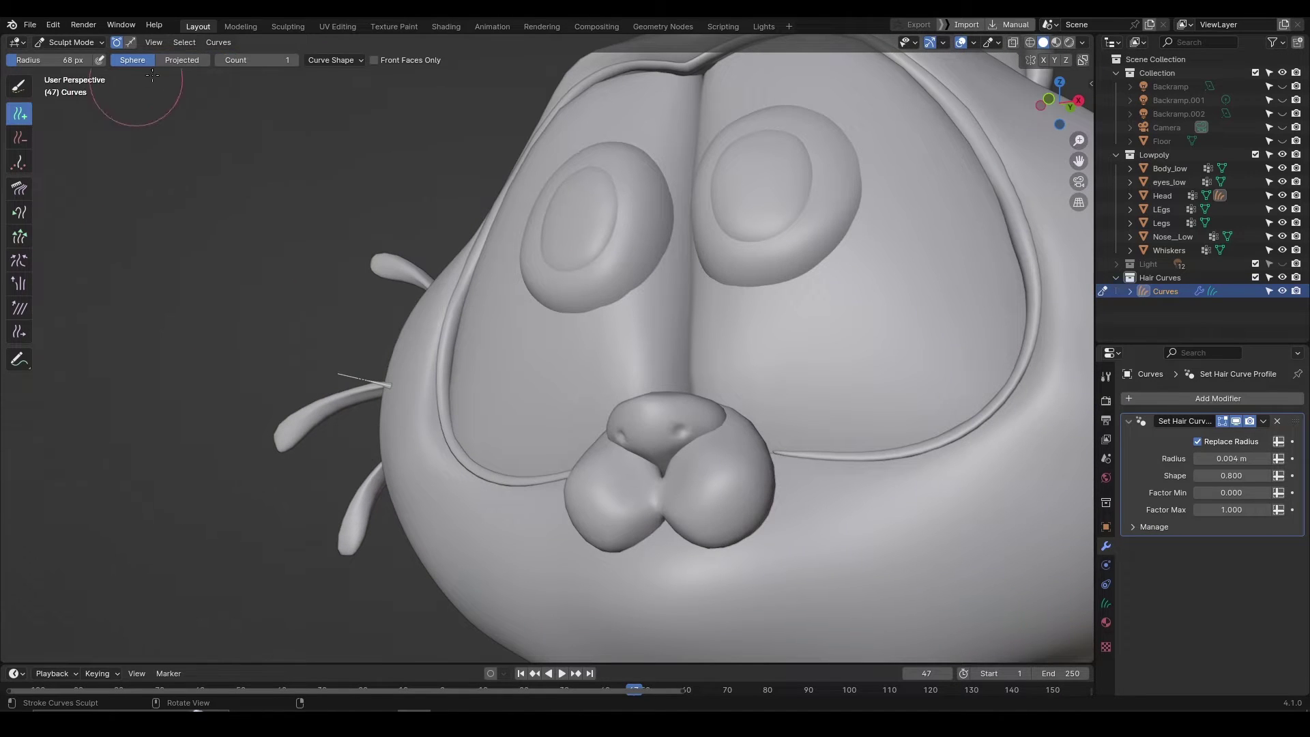
pyautogui.click(181, 60)
pyautogui.click(347, 60)
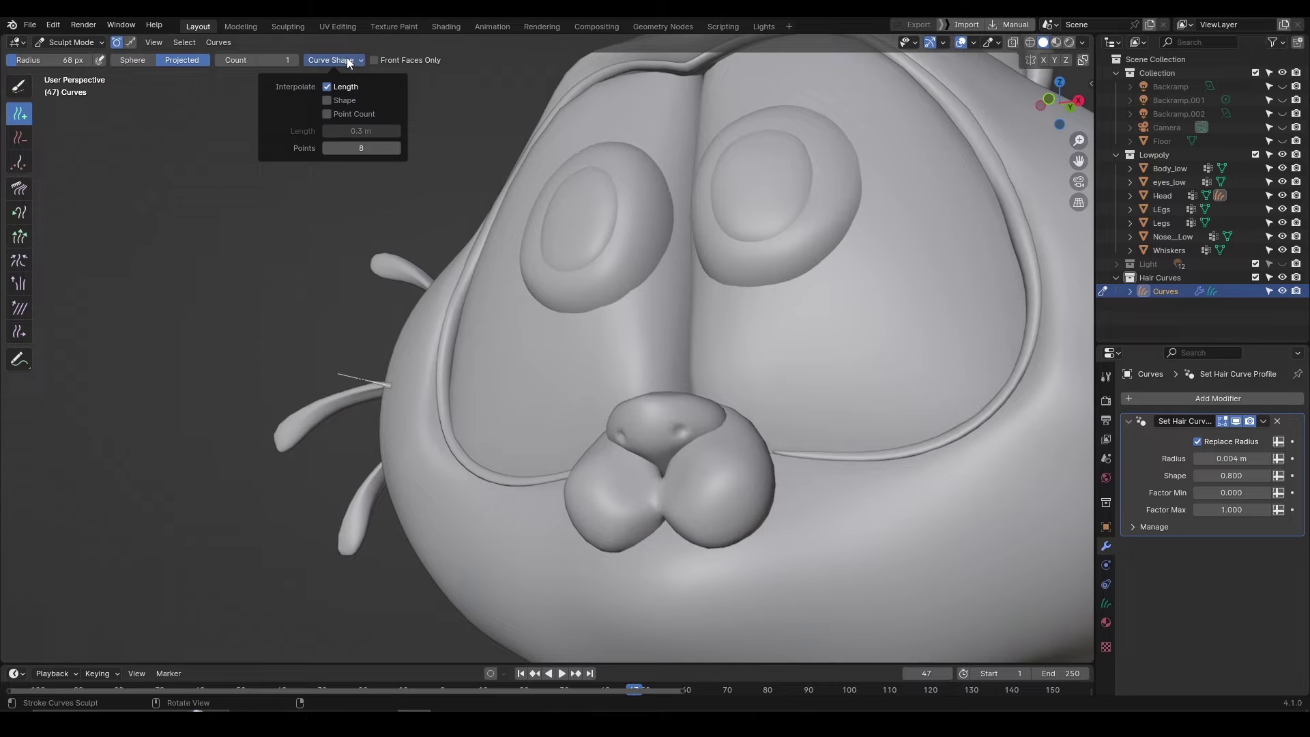
pyautogui.click(328, 88)
pyautogui.click(328, 88)
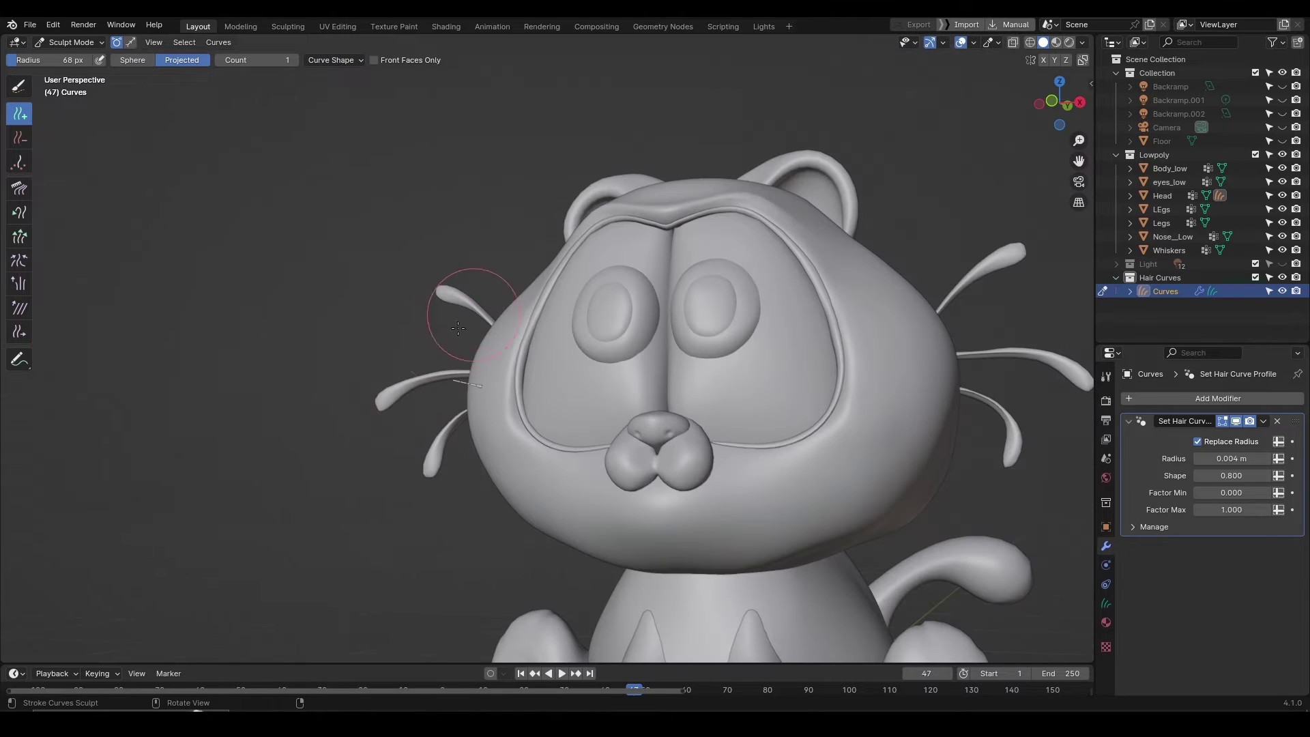
# - Add guide hairs around the cheeks, forehead and chin of the head with the Add brush in Projected mode
pyautogui.click(498, 437)
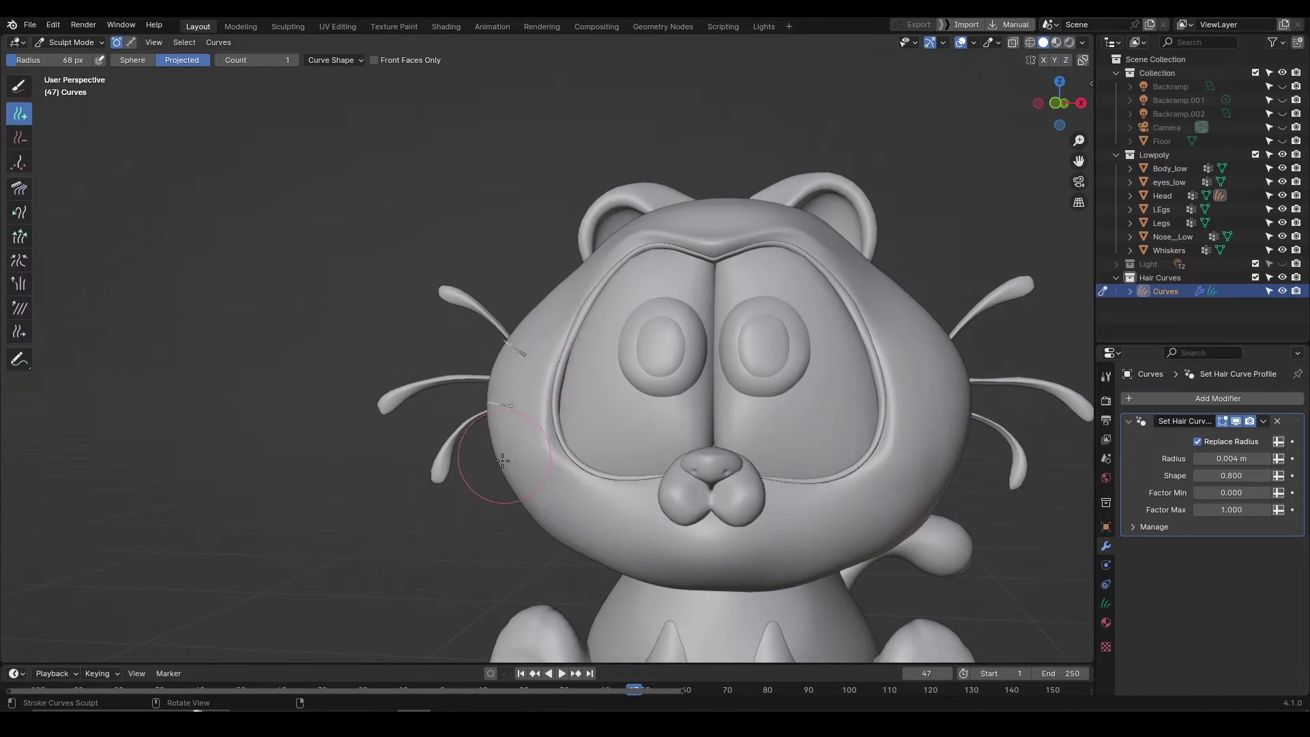
pyautogui.moveTo(503, 461); pyautogui.dragTo(575, 383, button='middle')
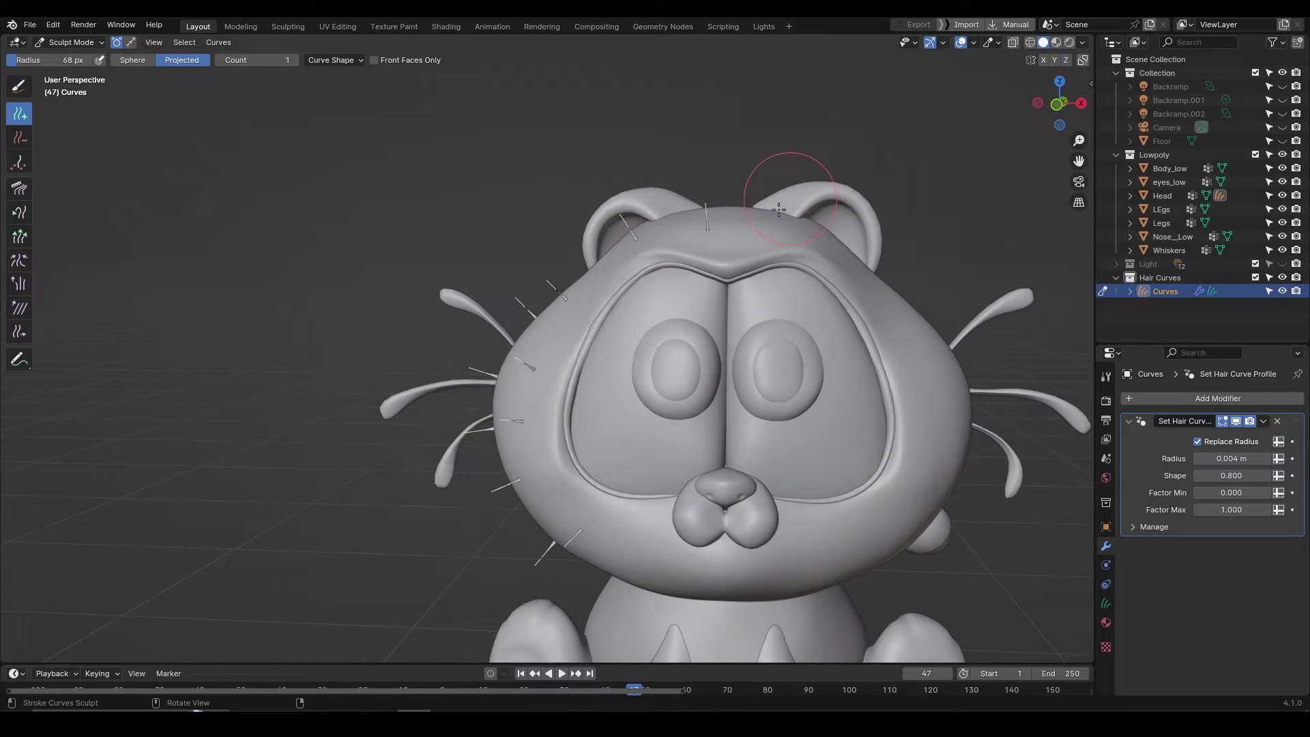
pyautogui.moveTo(779, 209)
pyautogui.mouseDown()
pyautogui.moveTo(932, 319)
pyautogui.moveTo(959, 471)
pyautogui.moveTo(814, 589)
pyautogui.mouseUp()
# - Add an Interpolate Hair Curves modifier to the hair curves and assign the Head mesh as its surface
pyautogui.scroll(-3, 657, 587)
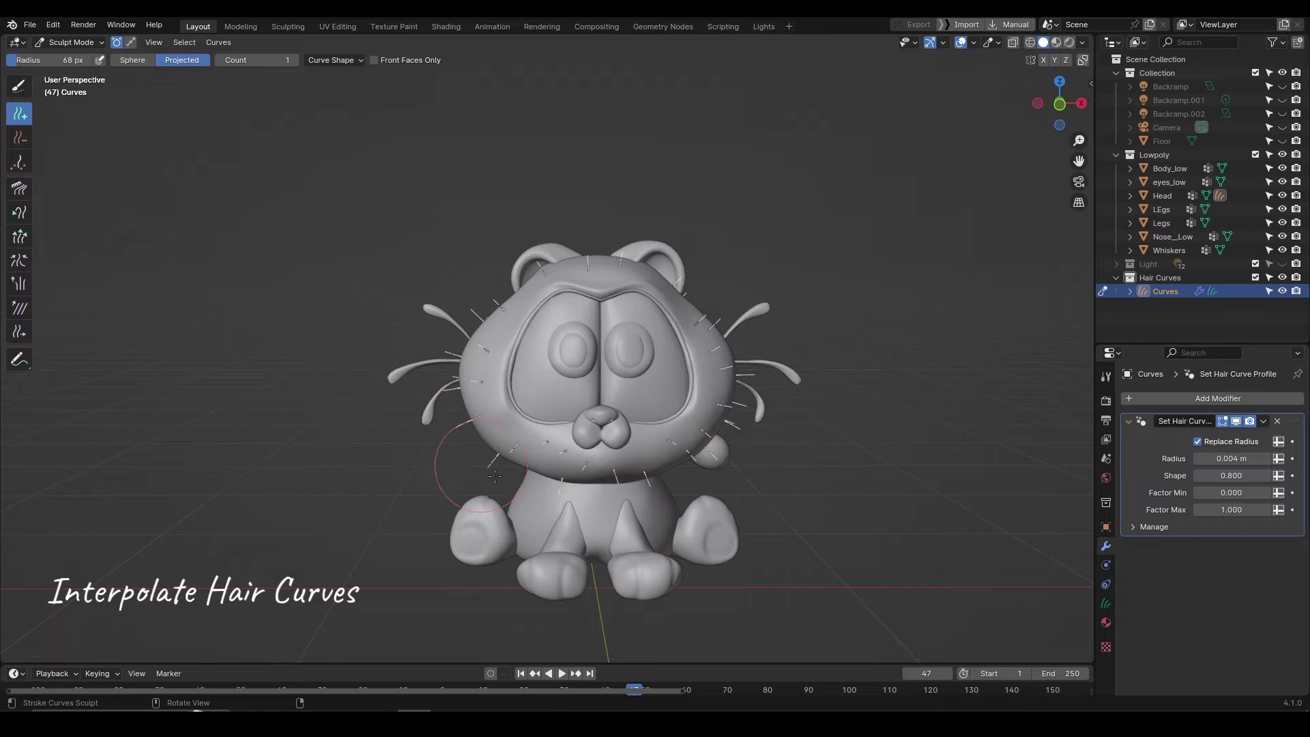
pyautogui.moveTo(1059, 102)
pyautogui.mouseDown()
pyautogui.moveTo(1047, 104)
pyautogui.moveTo(1077, 102)
pyautogui.mouseUp()
pyautogui.click(1185, 398)
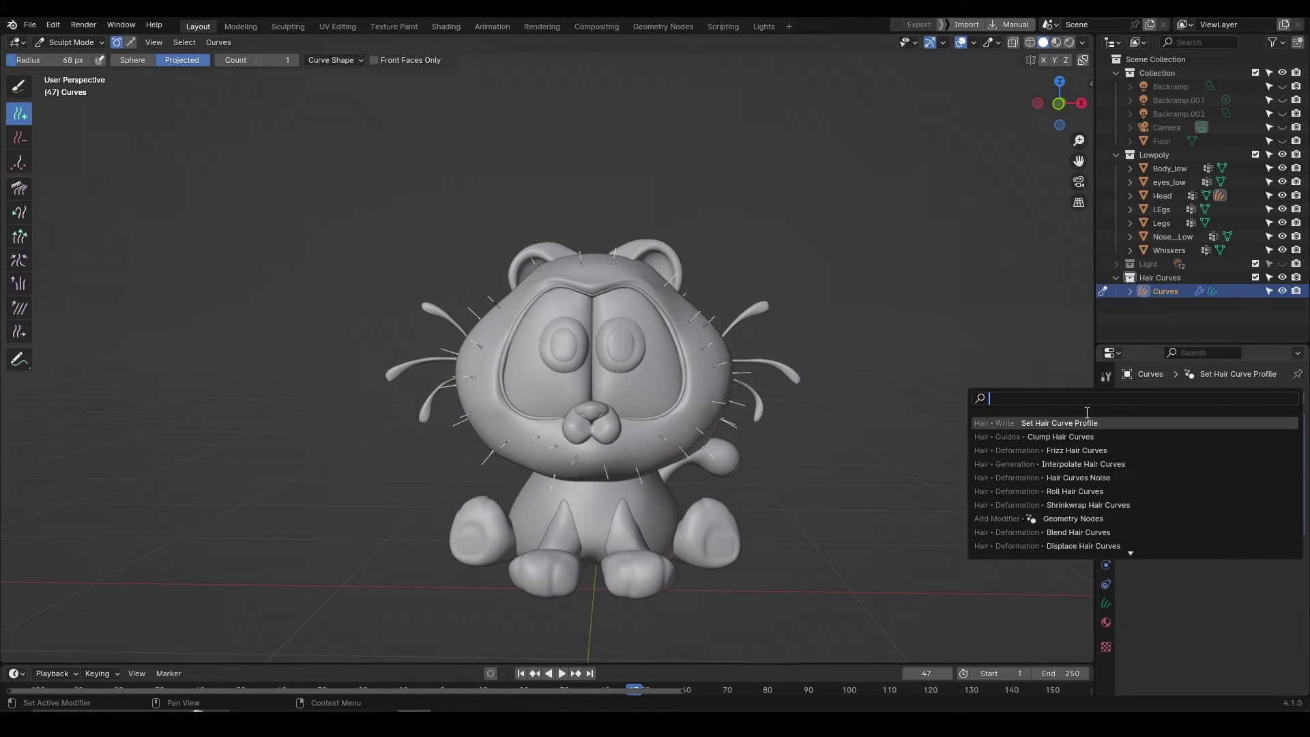
pyautogui.click(1084, 464)
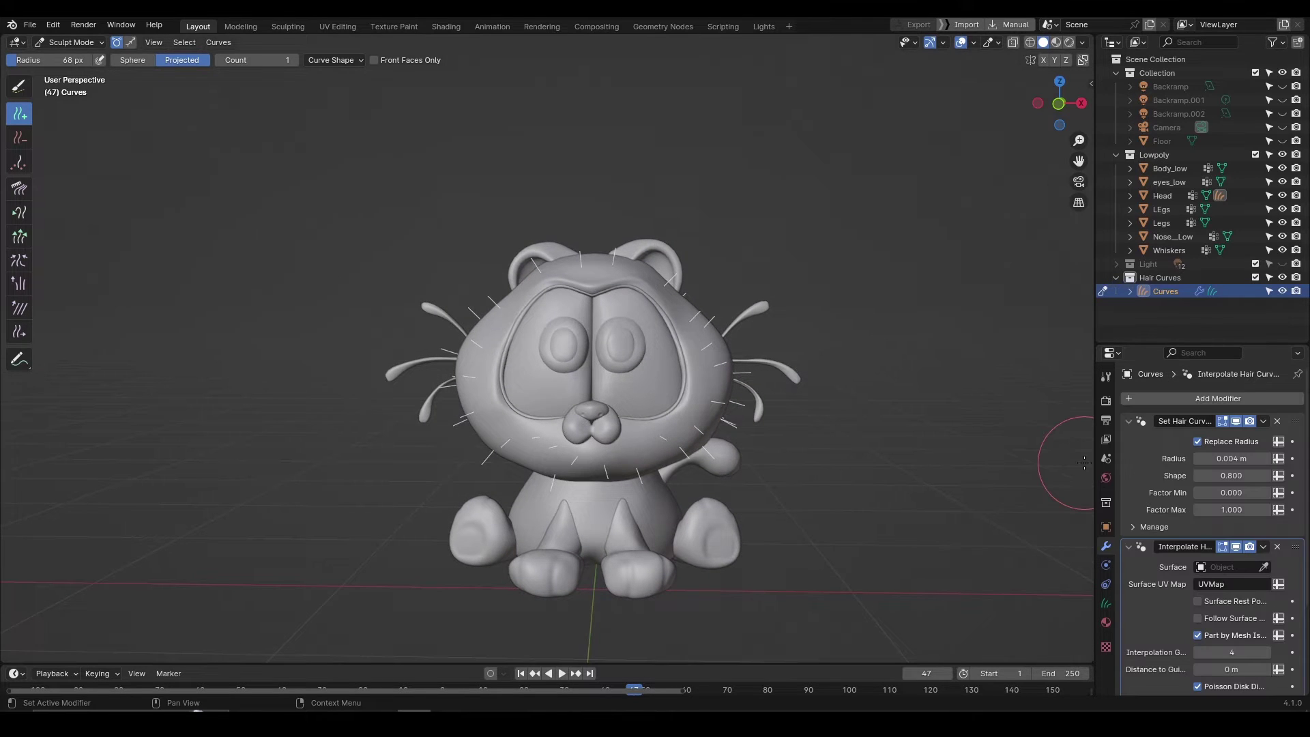
pyautogui.click(1263, 567)
pyautogui.click(703, 378)
# - Set the Interpolate Hair Curves density to 10000
pyautogui.scroll(-5, 1215, 546)
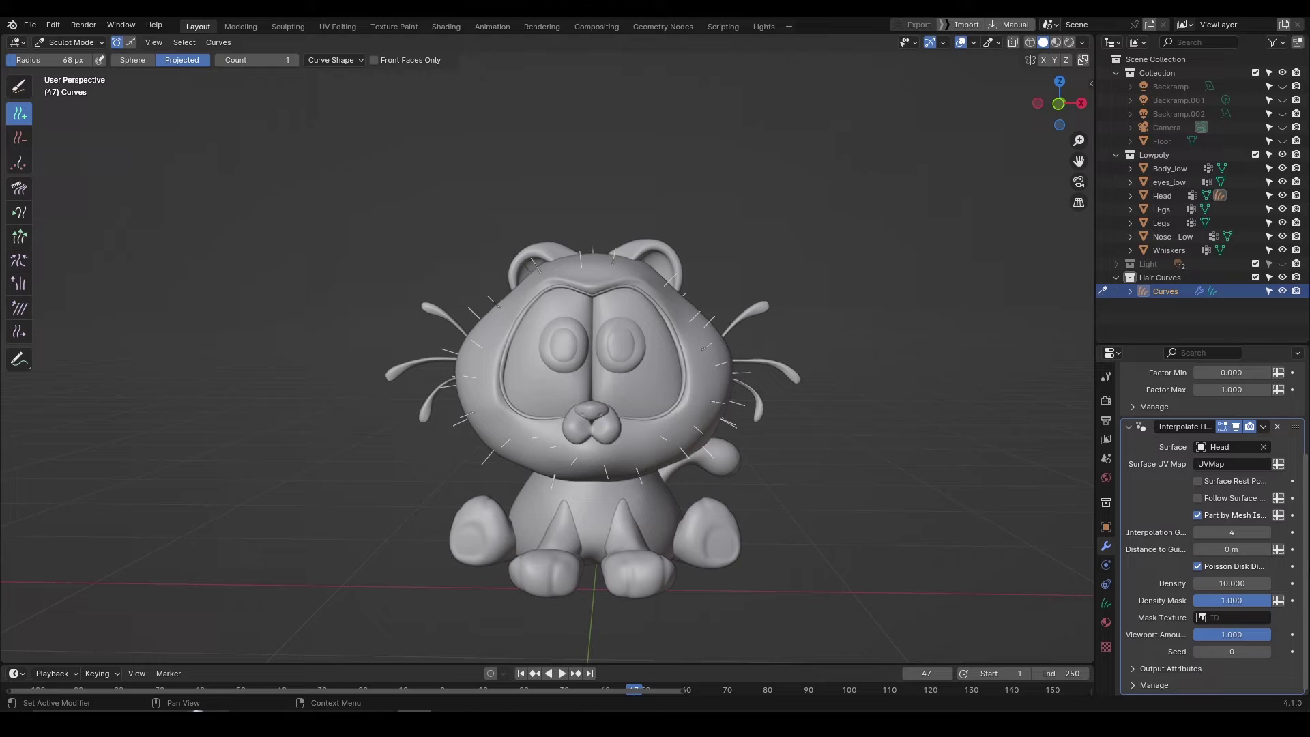
pyautogui.click(1219, 586)
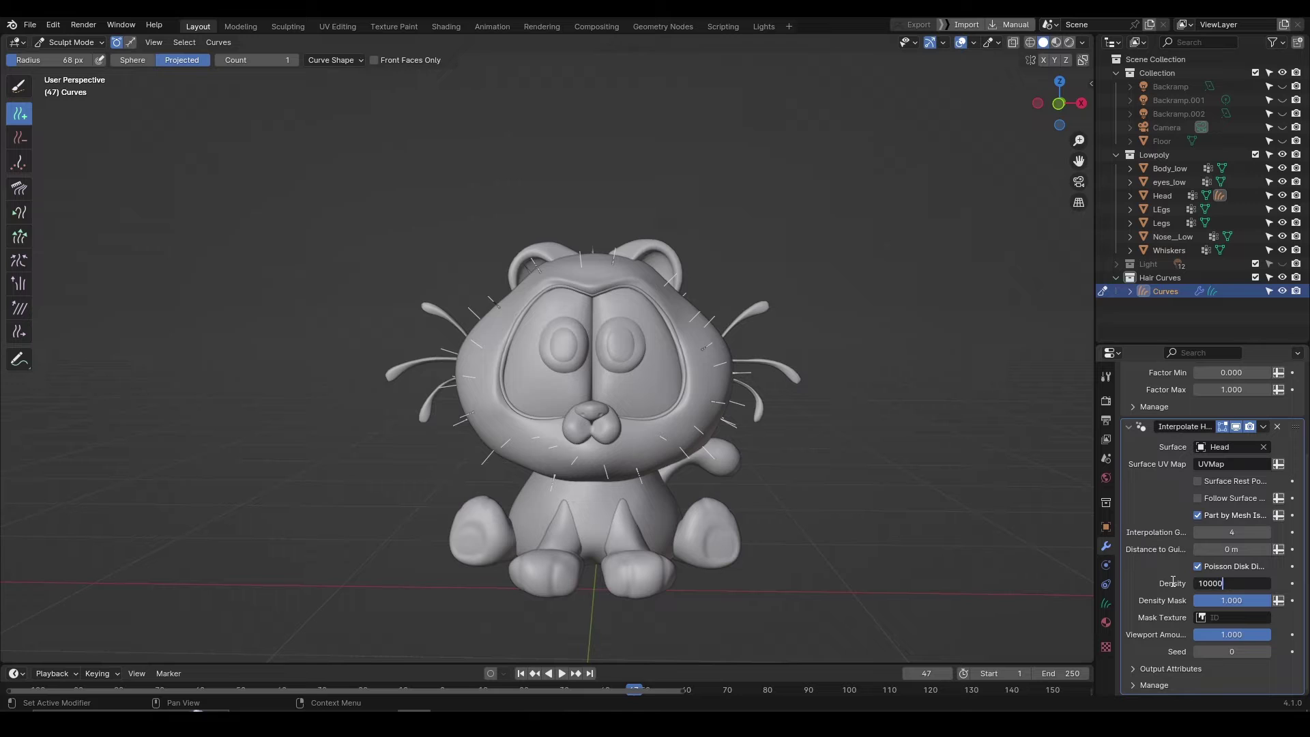
pyautogui.press('Return')
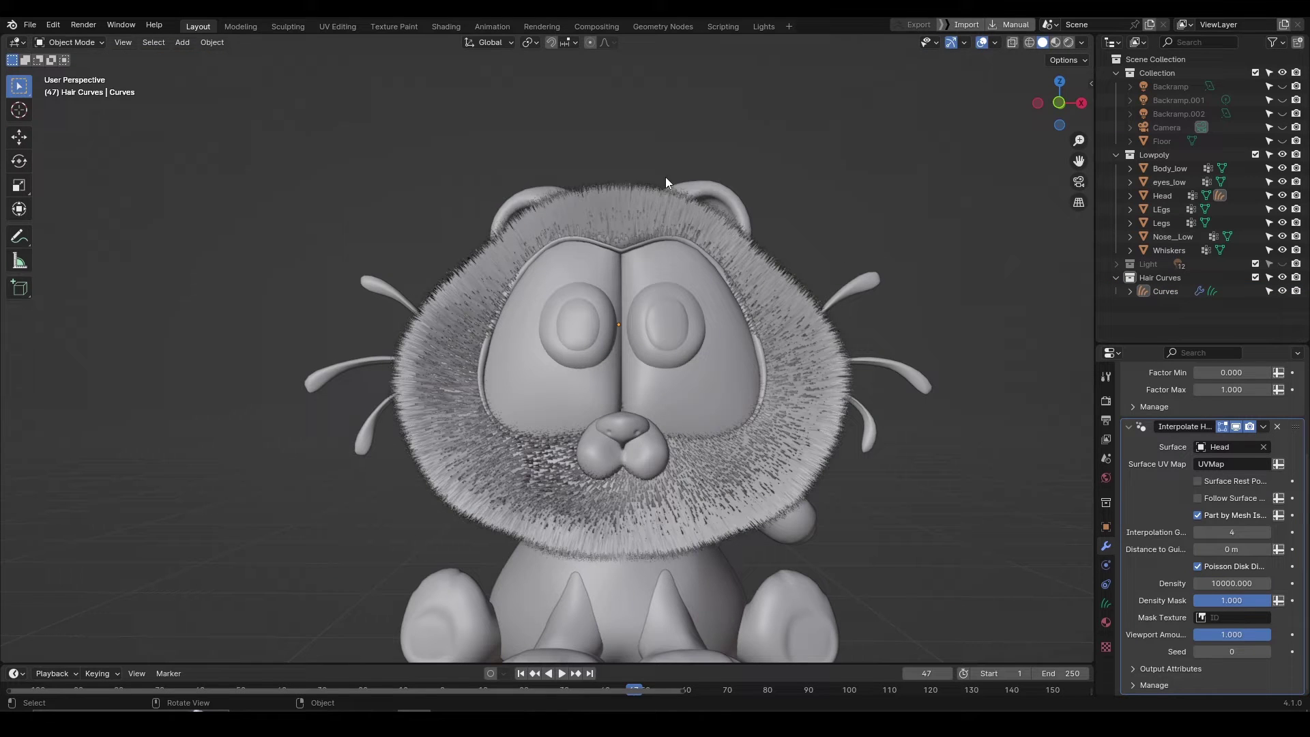
# - In Sculpt Mode, comb the fur down around the front of the head with the Comb brush in Projected mode, radius 85 px
pyautogui.hotkey('ctrl', 'Tab')
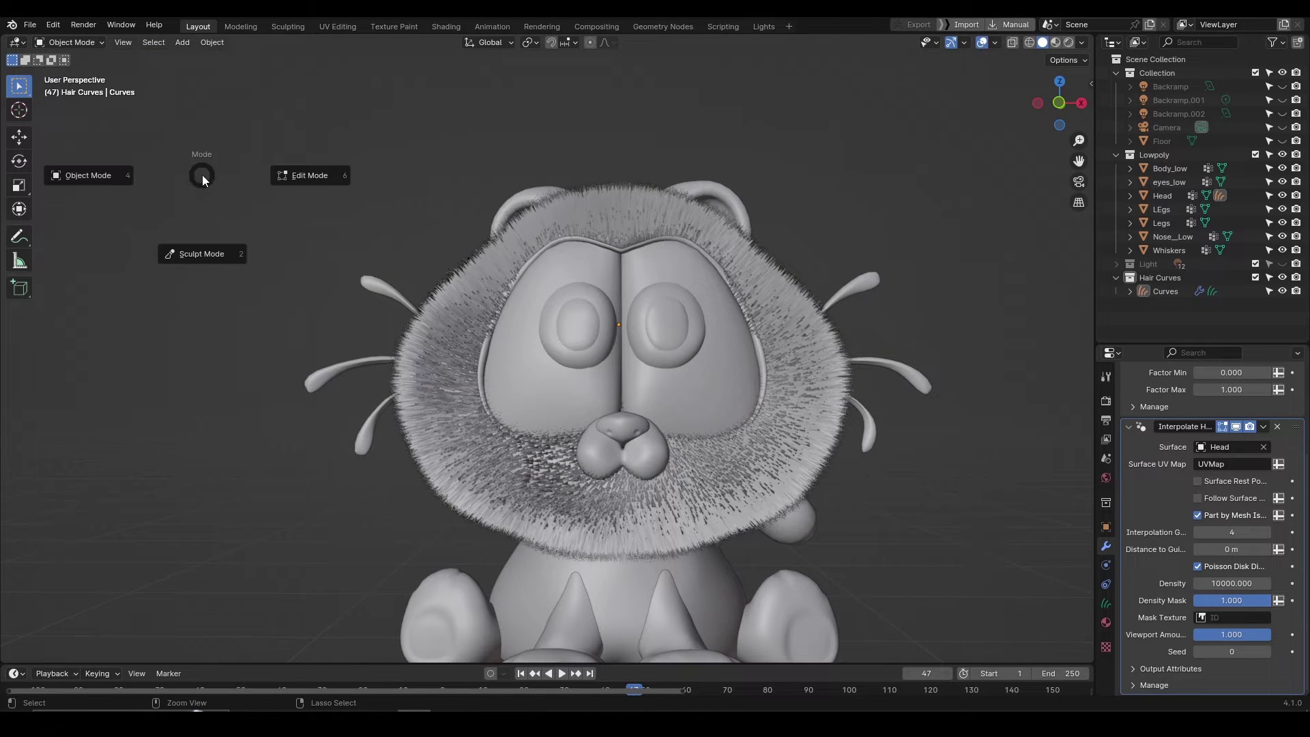
pyautogui.click(194, 244)
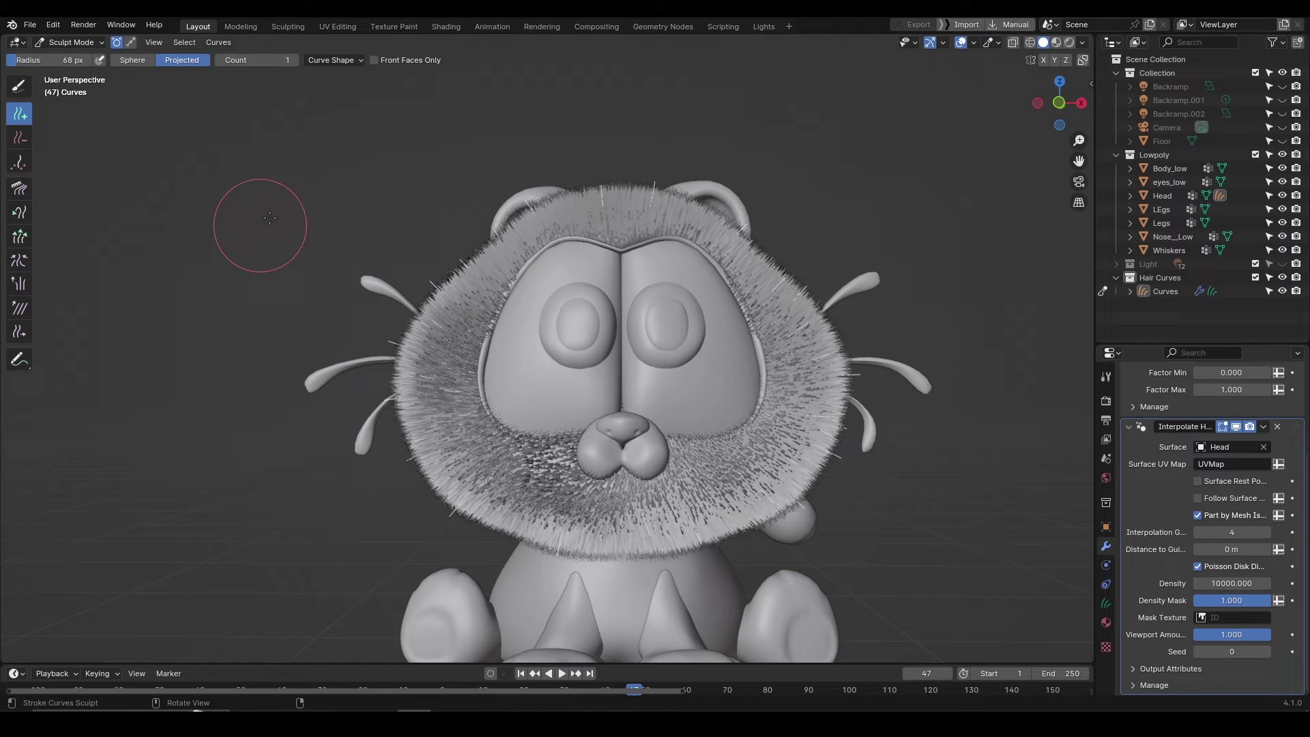
pyautogui.click(24, 194)
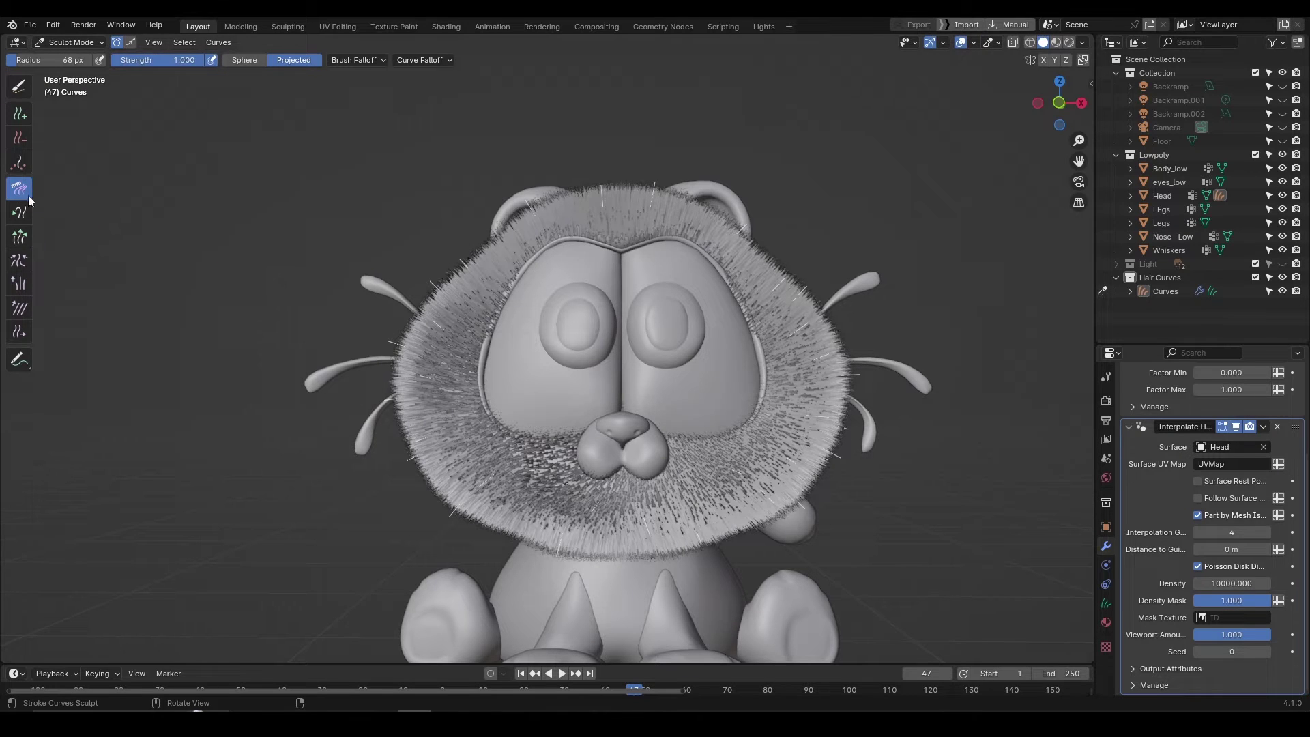
pyautogui.press('f')
pyautogui.click(425, 266)
pyautogui.moveTo(425, 270)
pyautogui.mouseDown()
pyautogui.moveTo(422, 303)
pyautogui.moveTo(380, 309)
pyautogui.moveTo(365, 410)
pyautogui.moveTo(395, 505)
pyautogui.mouseUp()
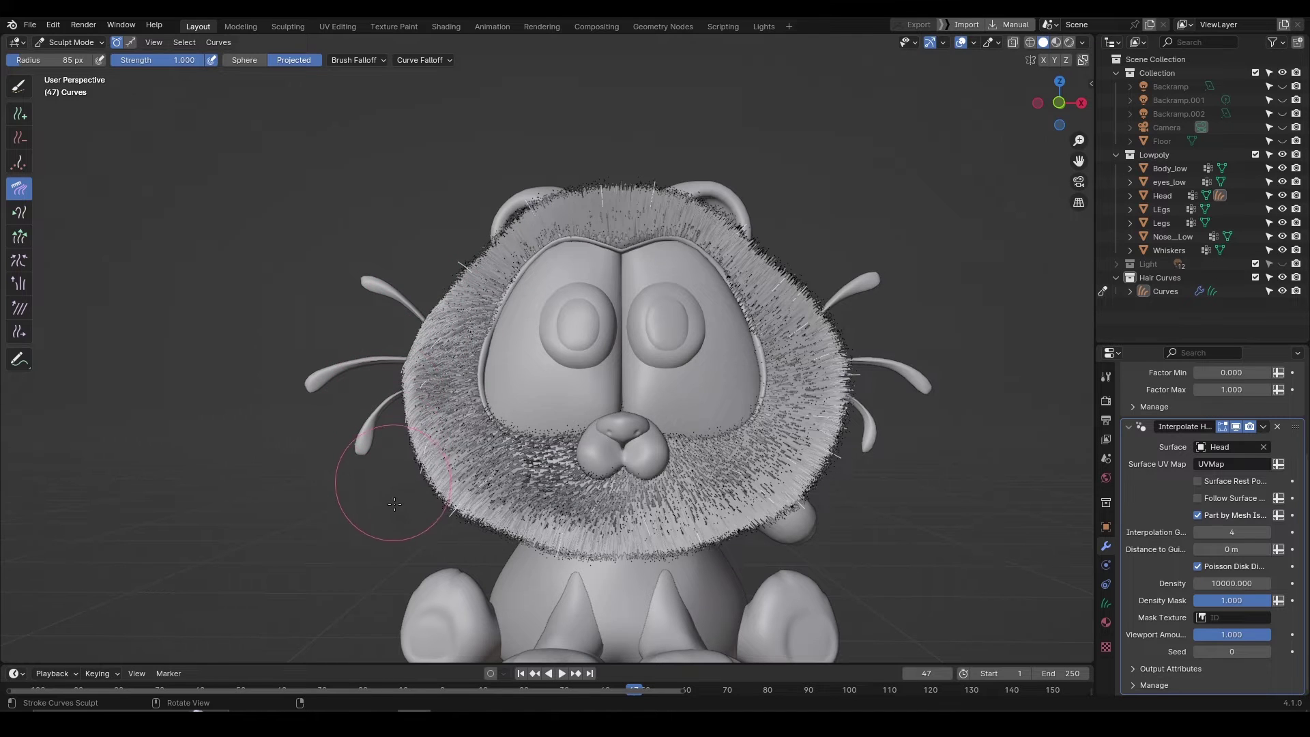
pyautogui.moveTo(580, 150)
pyautogui.mouseDown()
pyautogui.moveTo(615, 147)
pyautogui.moveTo(774, 205)
pyautogui.moveTo(849, 327)
pyautogui.moveTo(863, 451)
pyautogui.moveTo(881, 453)
pyautogui.moveTo(800, 552)
pyautogui.mouseUp()
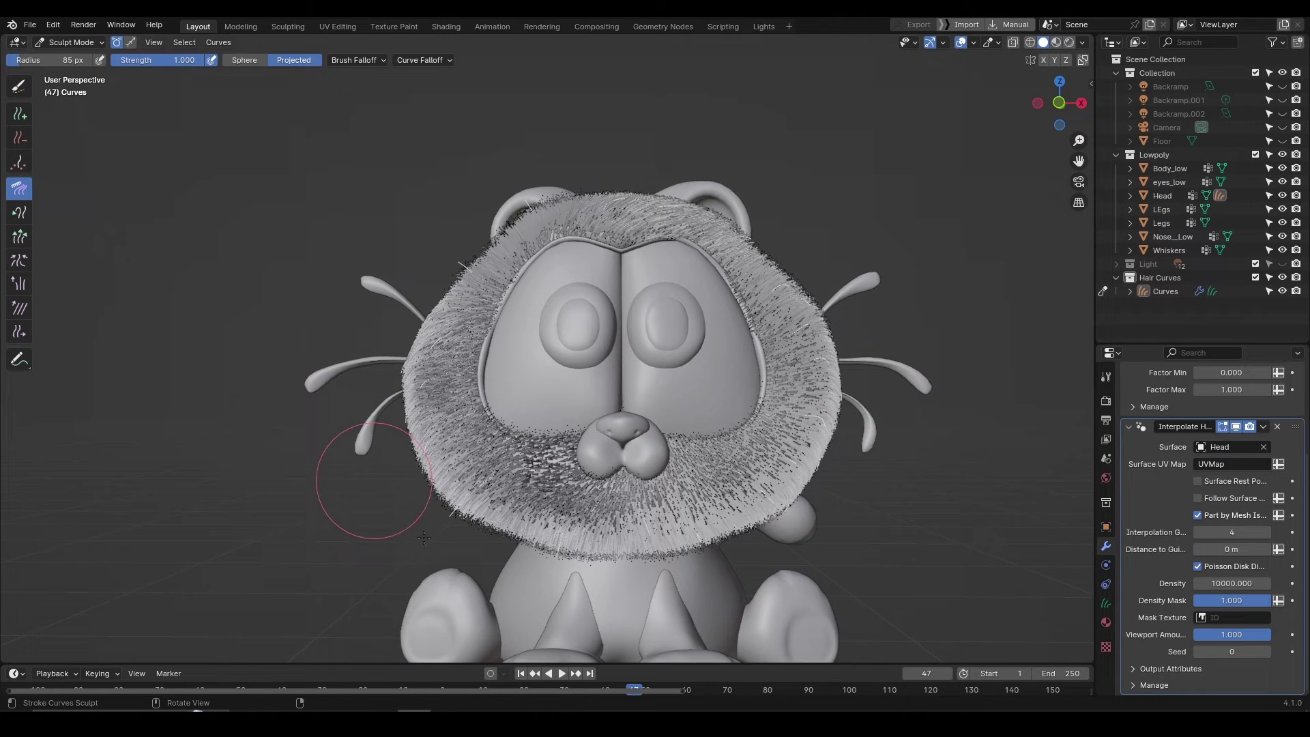
pyautogui.moveTo(418, 464); pyautogui.dragTo(647, 623)
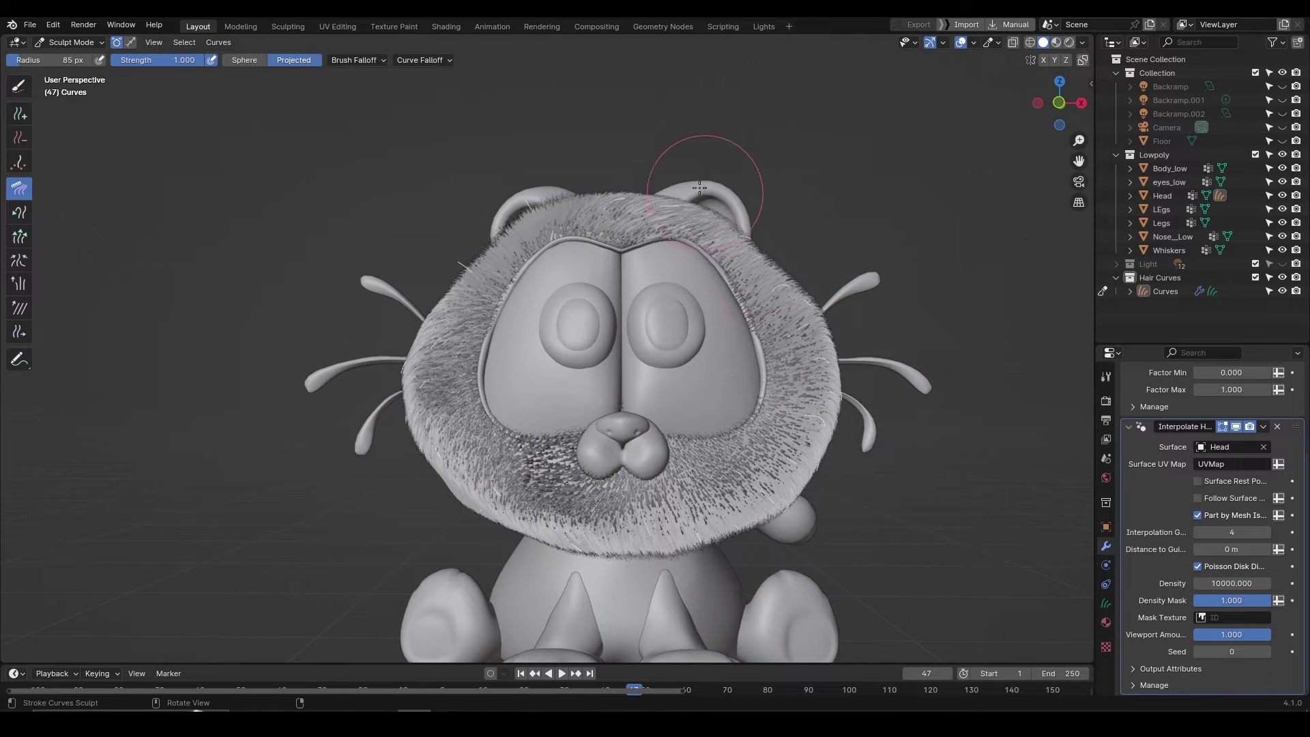
pyautogui.moveTo(700, 188)
pyautogui.mouseDown()
pyautogui.moveTo(615, 164)
pyautogui.moveTo(539, 168)
pyautogui.mouseUp()
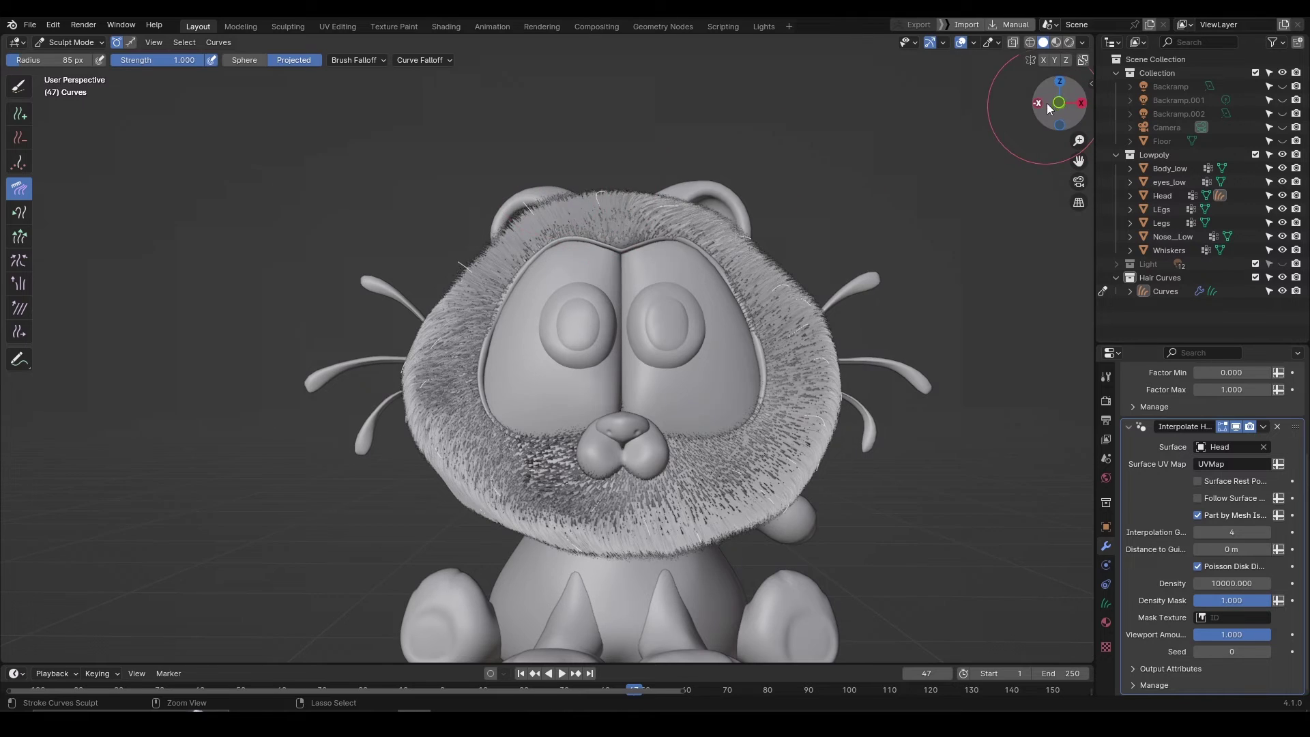
# - Comb the fur near the ear toward the back of the head, working from the side
pyautogui.moveTo(1049, 108); pyautogui.dragTo(1073, 110)
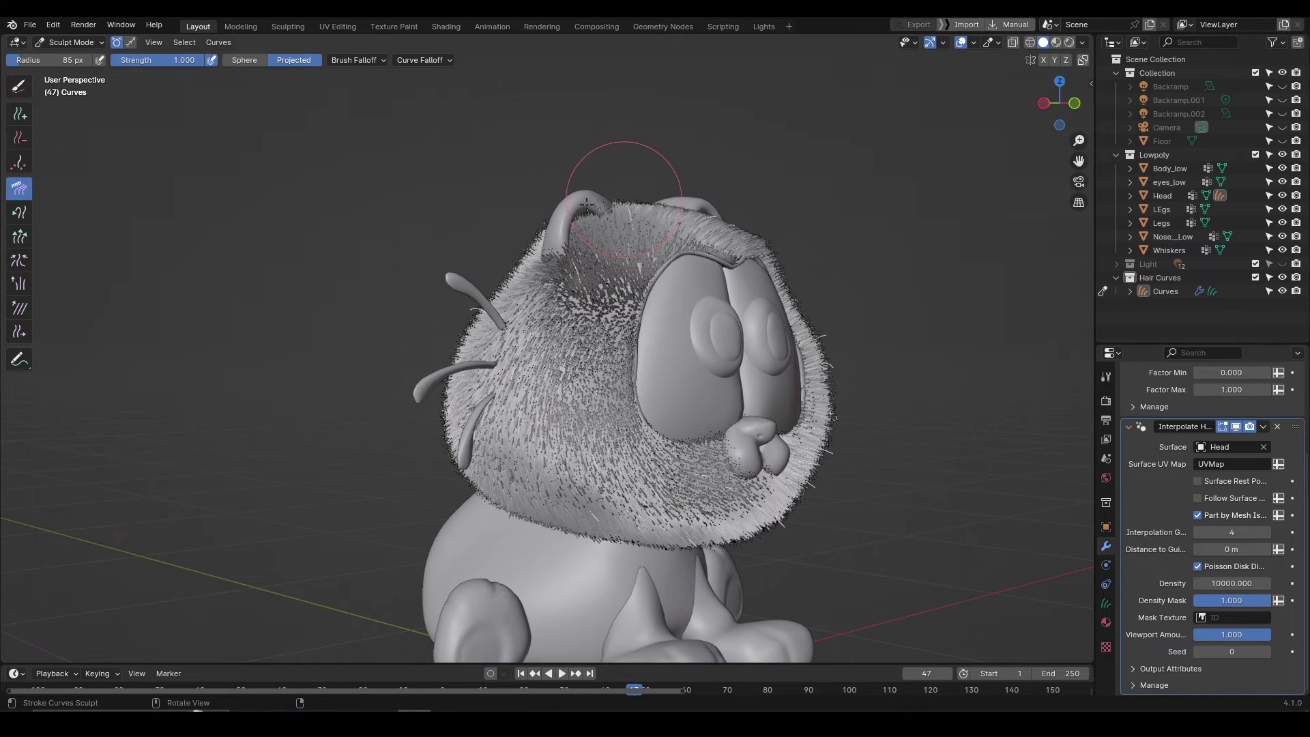
pyautogui.moveTo(587, 204)
pyautogui.mouseDown()
pyautogui.moveTo(533, 220)
pyautogui.moveTo(491, 294)
pyautogui.mouseUp()
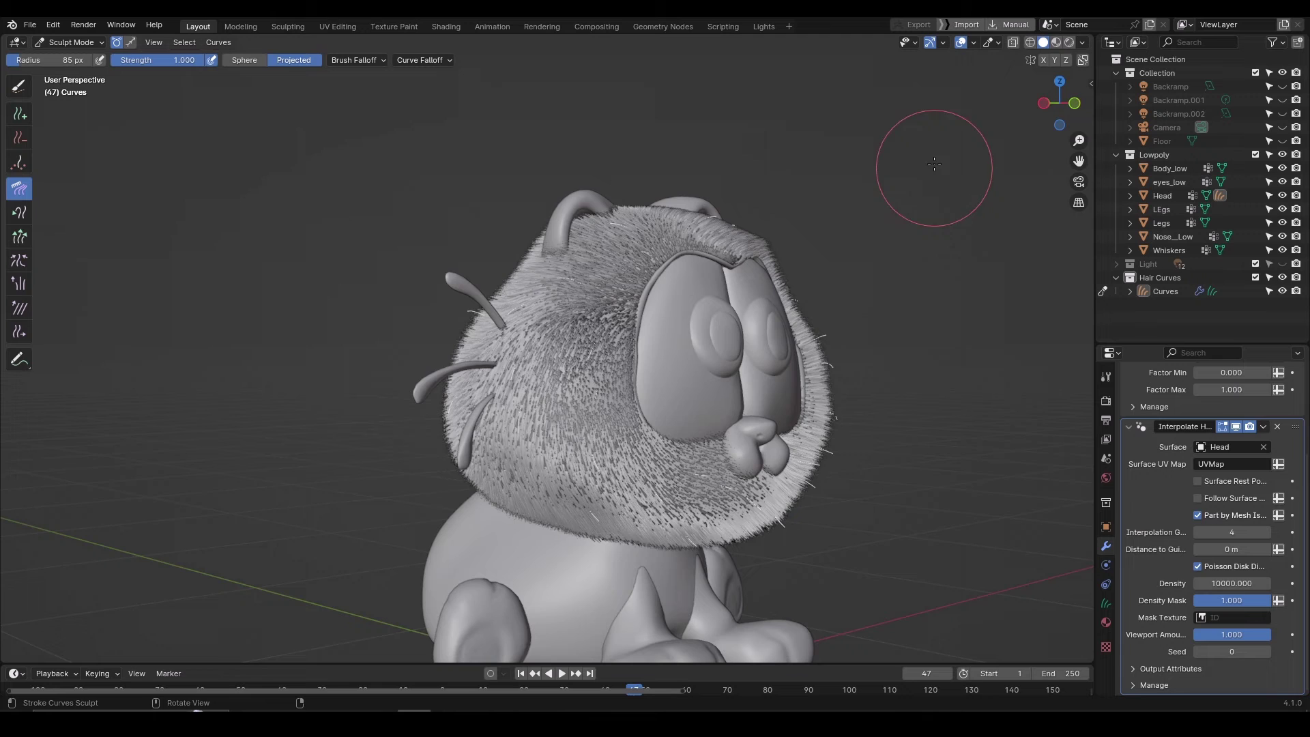
pyautogui.moveTo(1049, 103); pyautogui.dragTo(1069, 104)
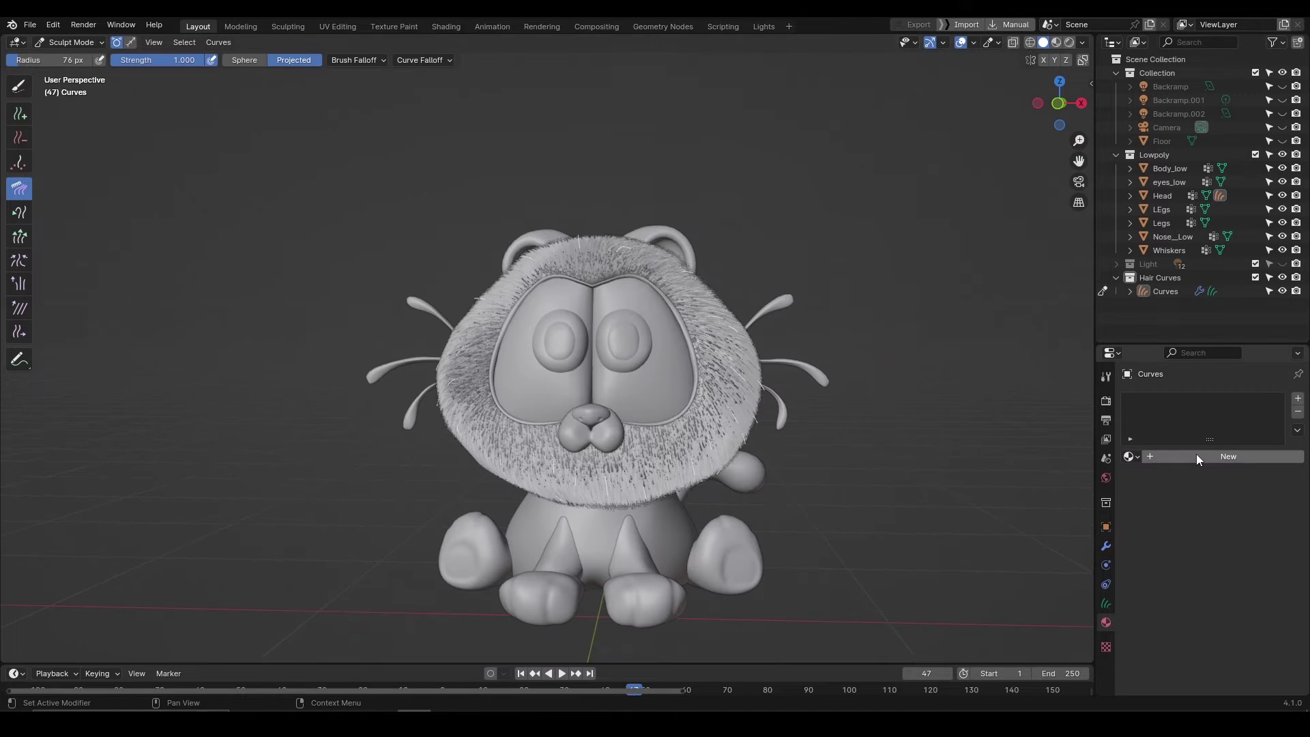
# - Create a material named Fur for the hair curves and add a Principled Hair BSDF node to it
pyautogui.click(1197, 457)
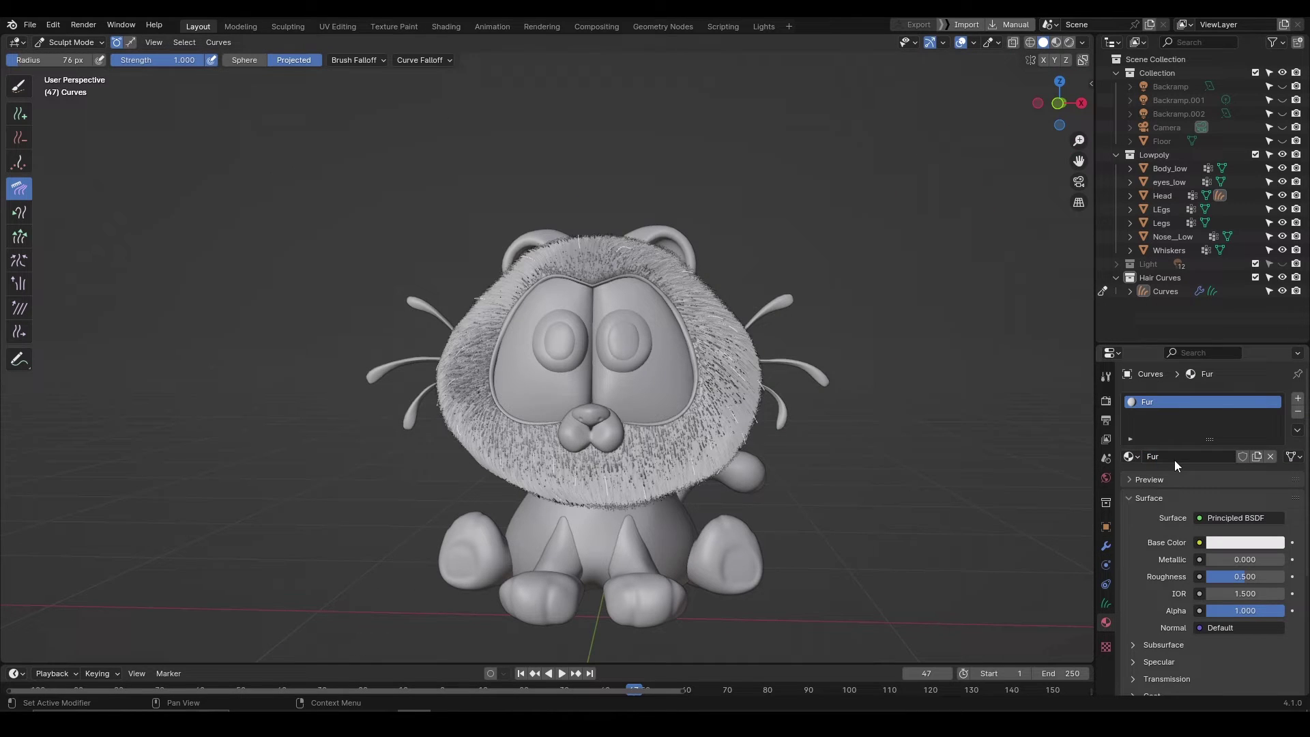
pyautogui.click(442, 26)
pyautogui.hotkey('shift', 'a')
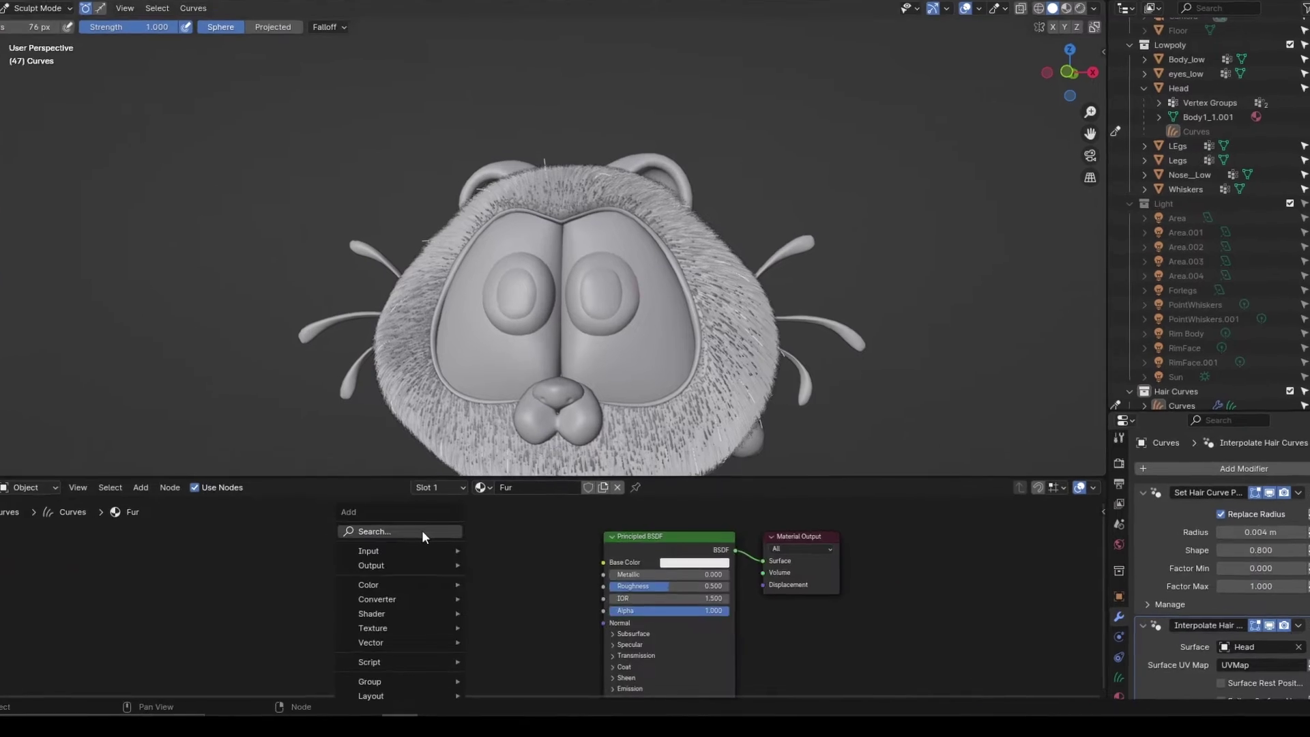
pyautogui.click(443, 539)
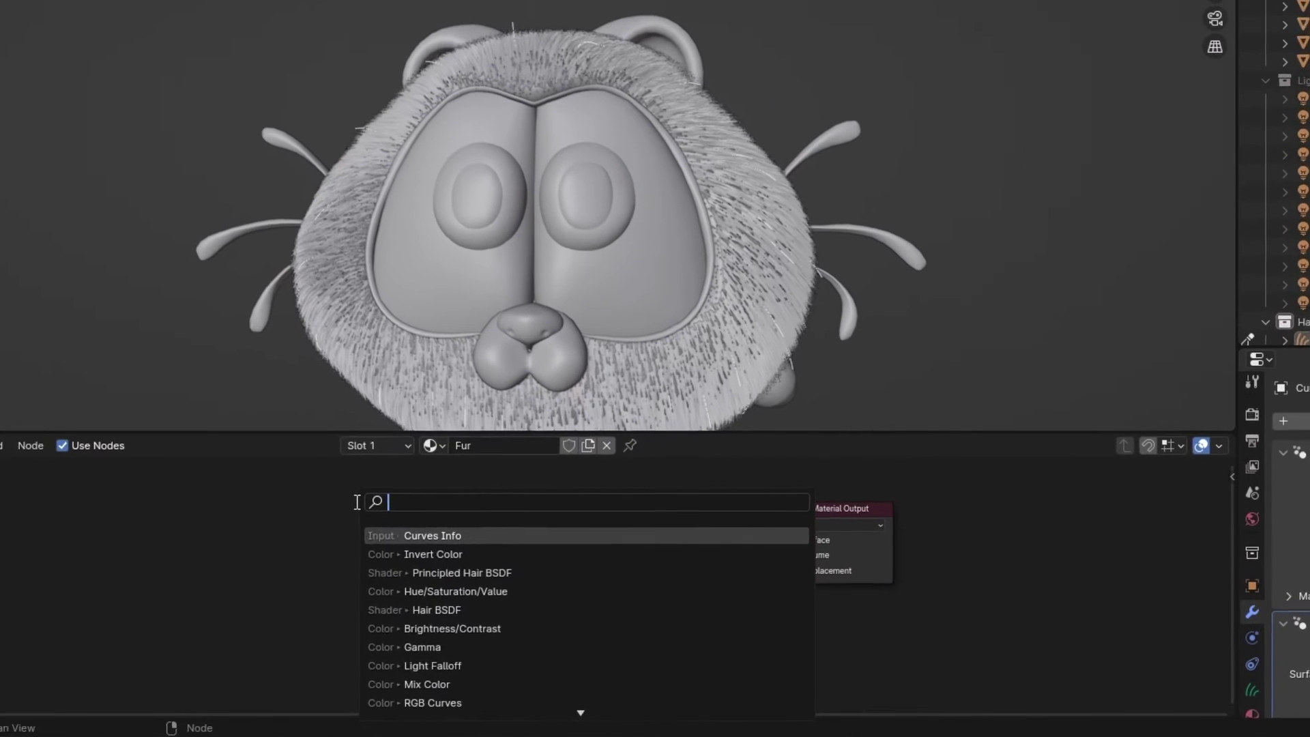
pyautogui.write('pri')
pyautogui.click(465, 572)
pyautogui.click(406, 496)
# - Delete the Principled BSDF node and connect the Principled Hair BSDF output to the Material Output's Surface
pyautogui.click(663, 550)
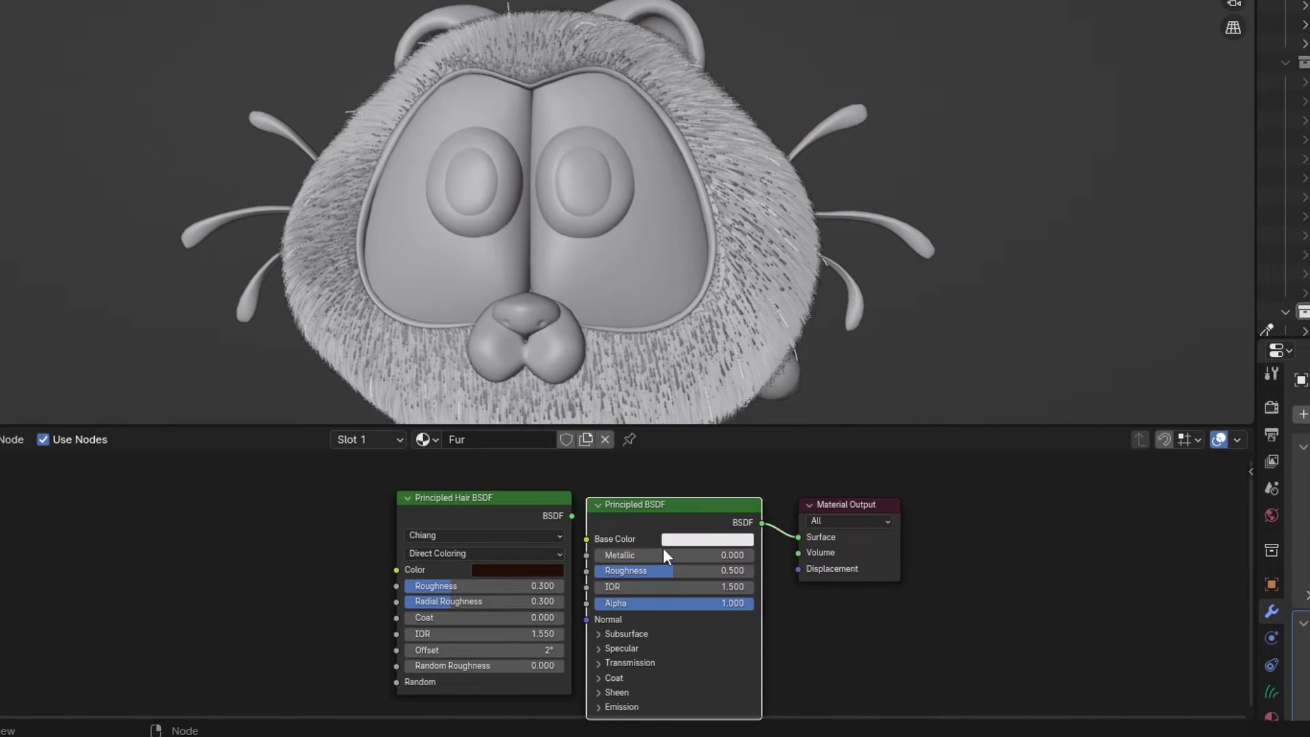
pyautogui.press('x')
pyautogui.moveTo(571, 516); pyautogui.dragTo(789, 541)
pyautogui.moveTo(789, 541); pyautogui.dragTo(798, 539)
# - Add an Image Texture node with body_BaseColor.png and connect its color to the Principled Hair BSDF's Color
pyautogui.hotkey('shift', 'a')
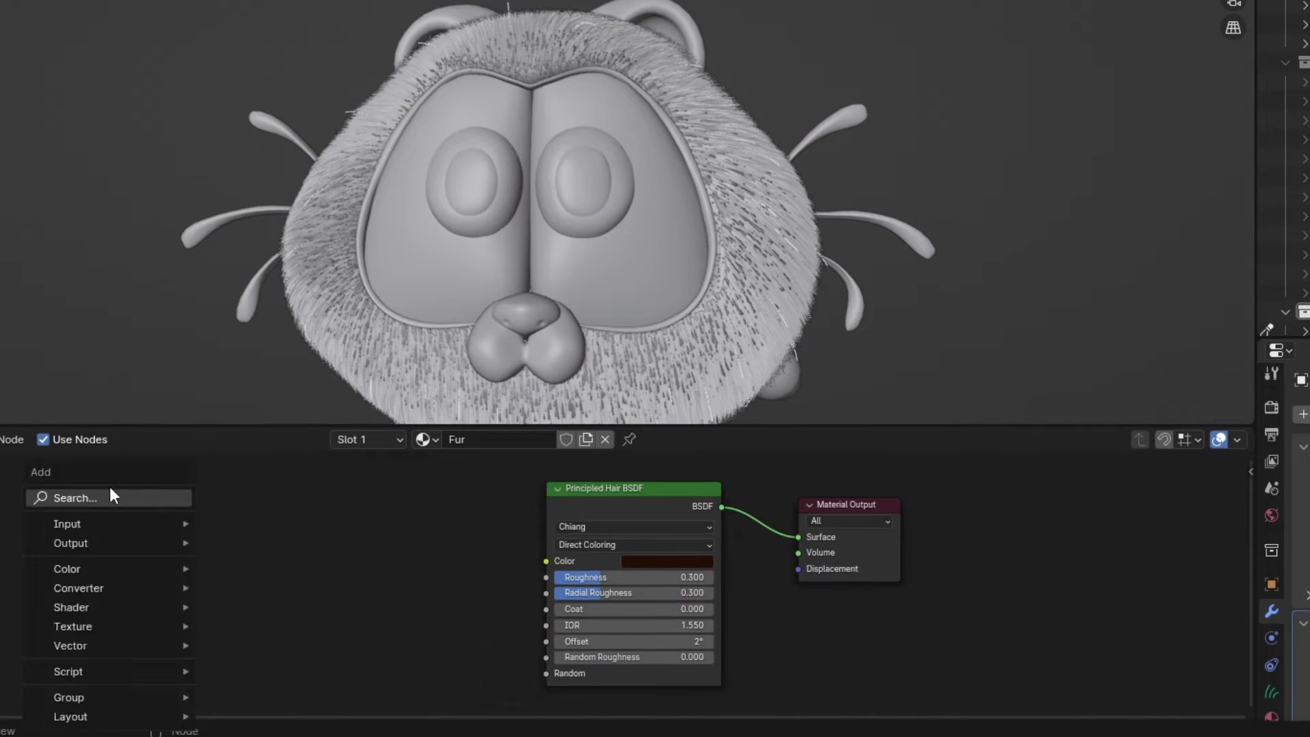
pyautogui.click(113, 499)
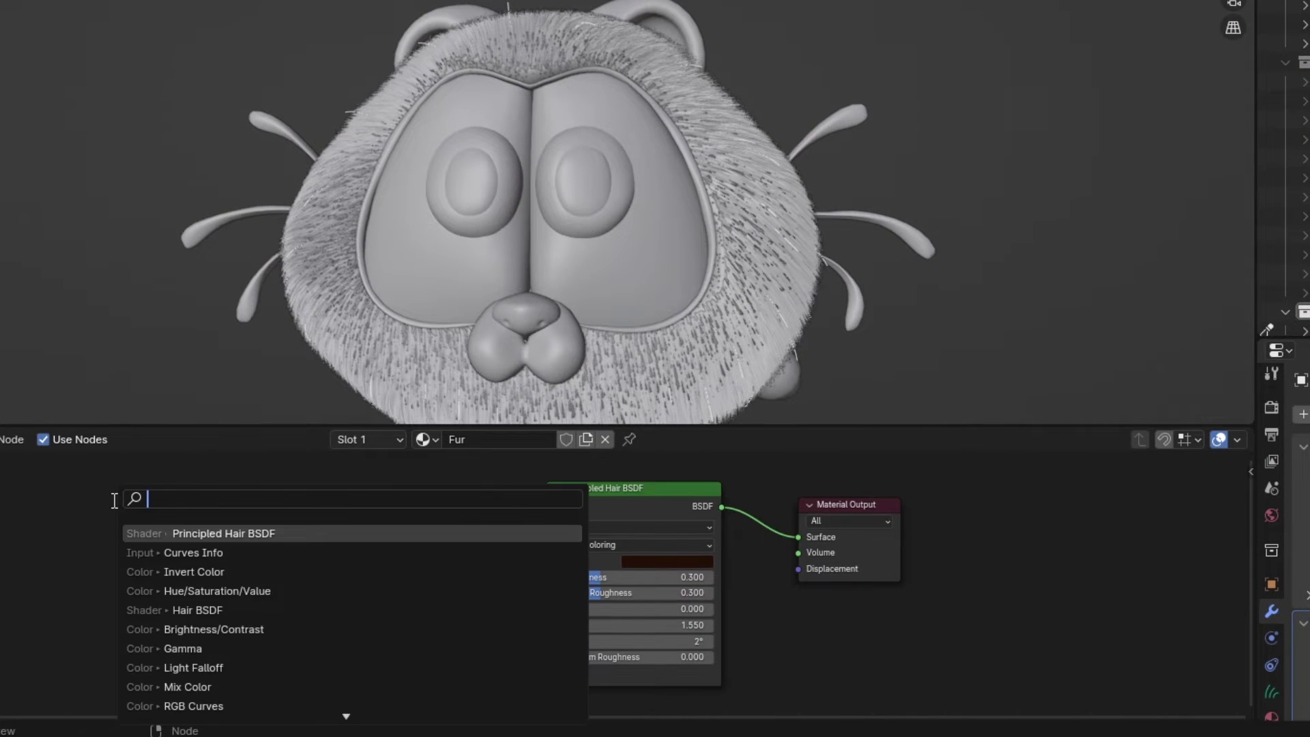
pyautogui.write('Image')
pyautogui.click(214, 533)
pyautogui.click(303, 600)
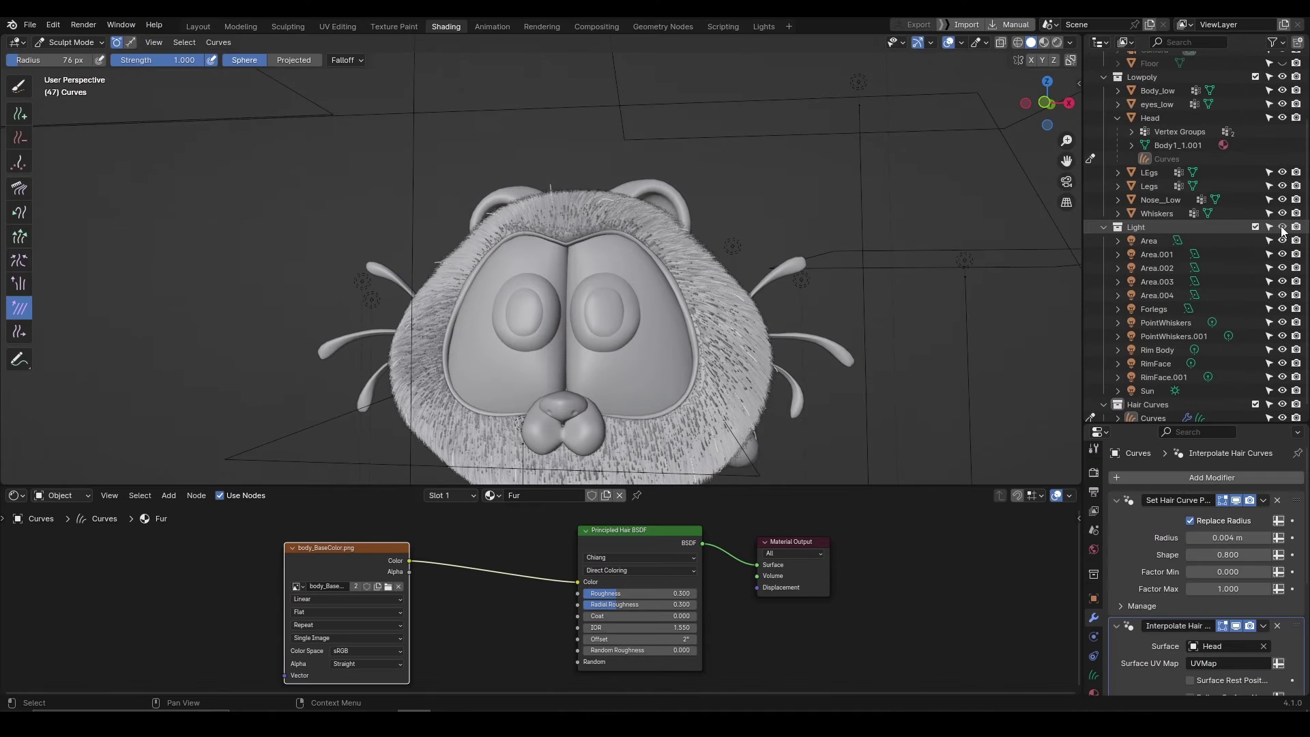
# - Unhide the Floor and the three Backramp lights, and show the scene in rendered shading
pyautogui.scroll(-5, 1066, 141)
pyautogui.scroll(6, 1274, 116)
pyautogui.click(1283, 142)
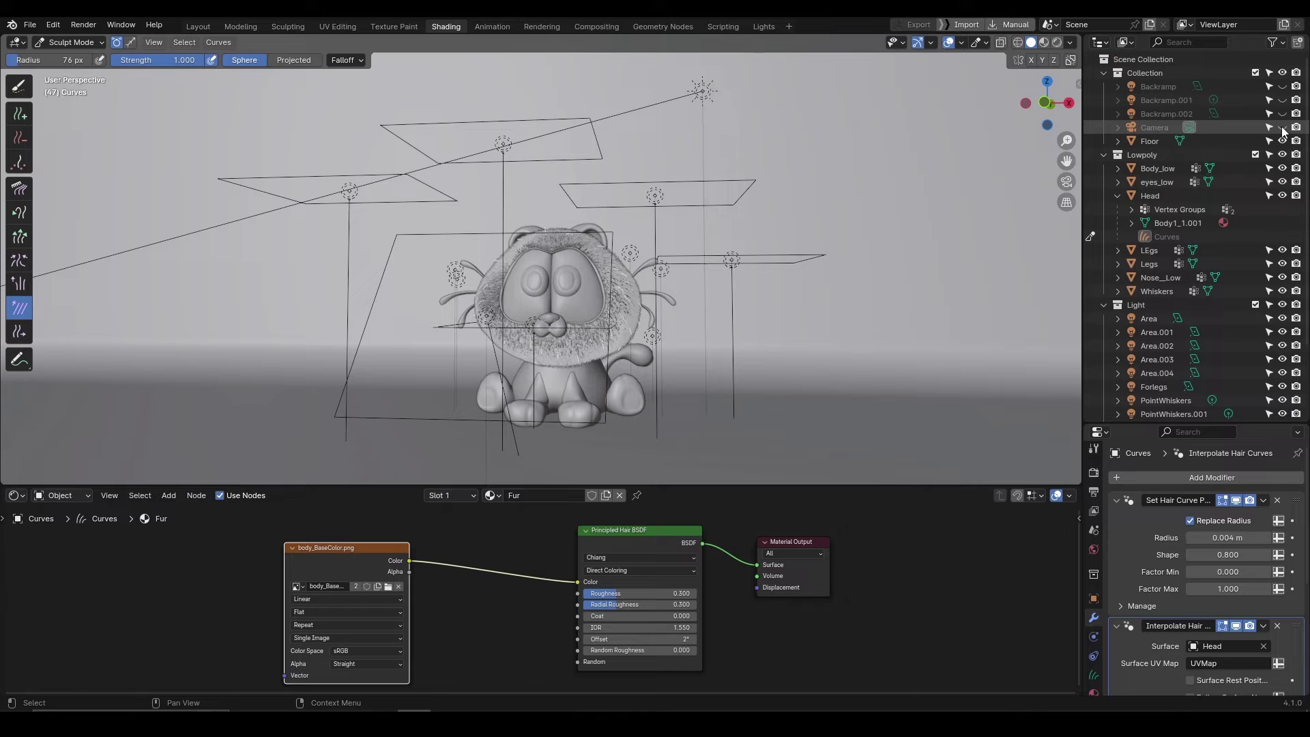
pyautogui.moveTo(1283, 113); pyautogui.dragTo(1283, 86)
pyautogui.press('KP_0')
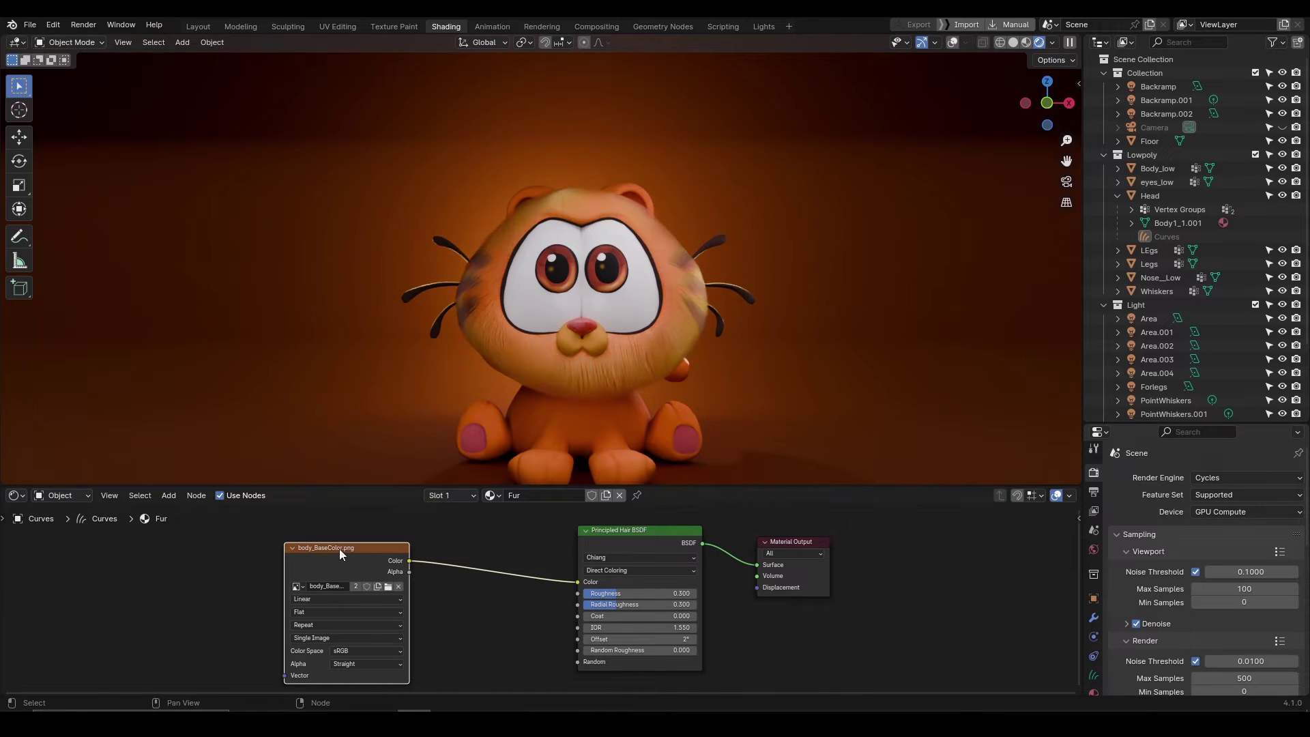
pyautogui.moveTo(340, 553); pyautogui.dragTo(338, 540)
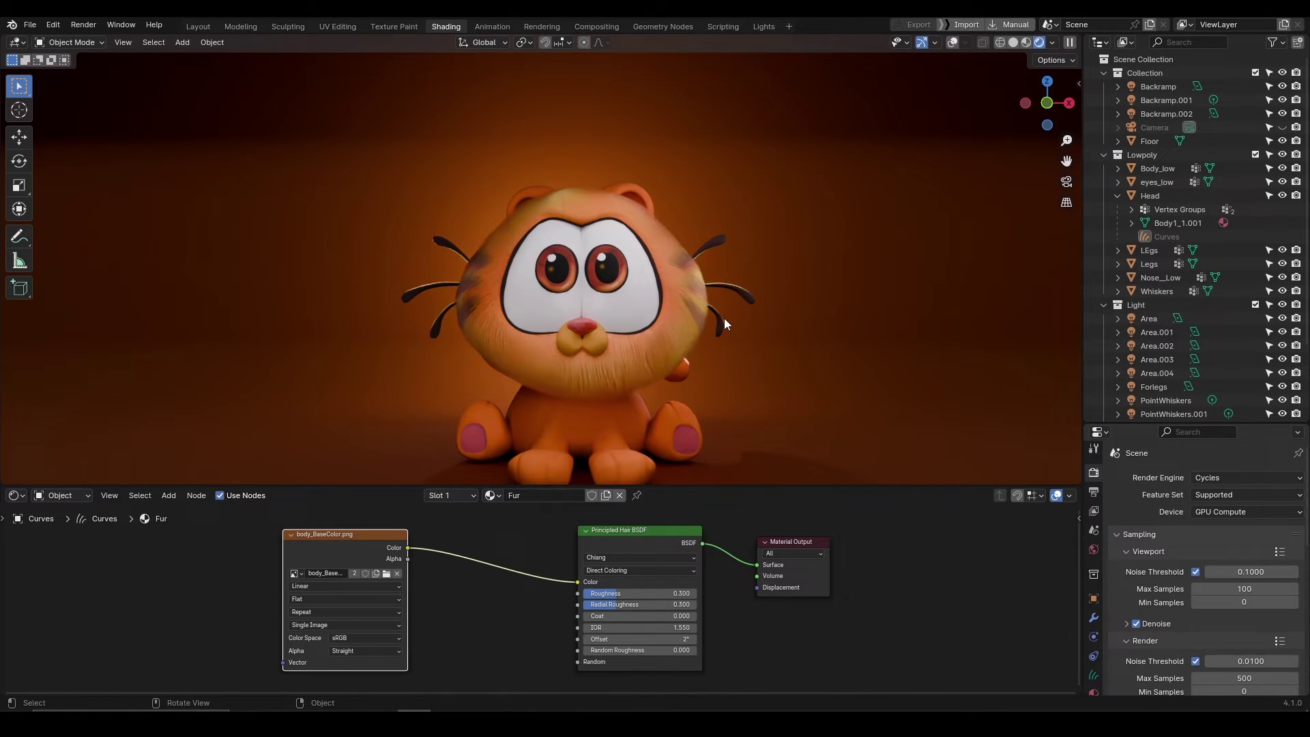
pyautogui.moveTo(1066, 141); pyautogui.dragTo(1027, 109)
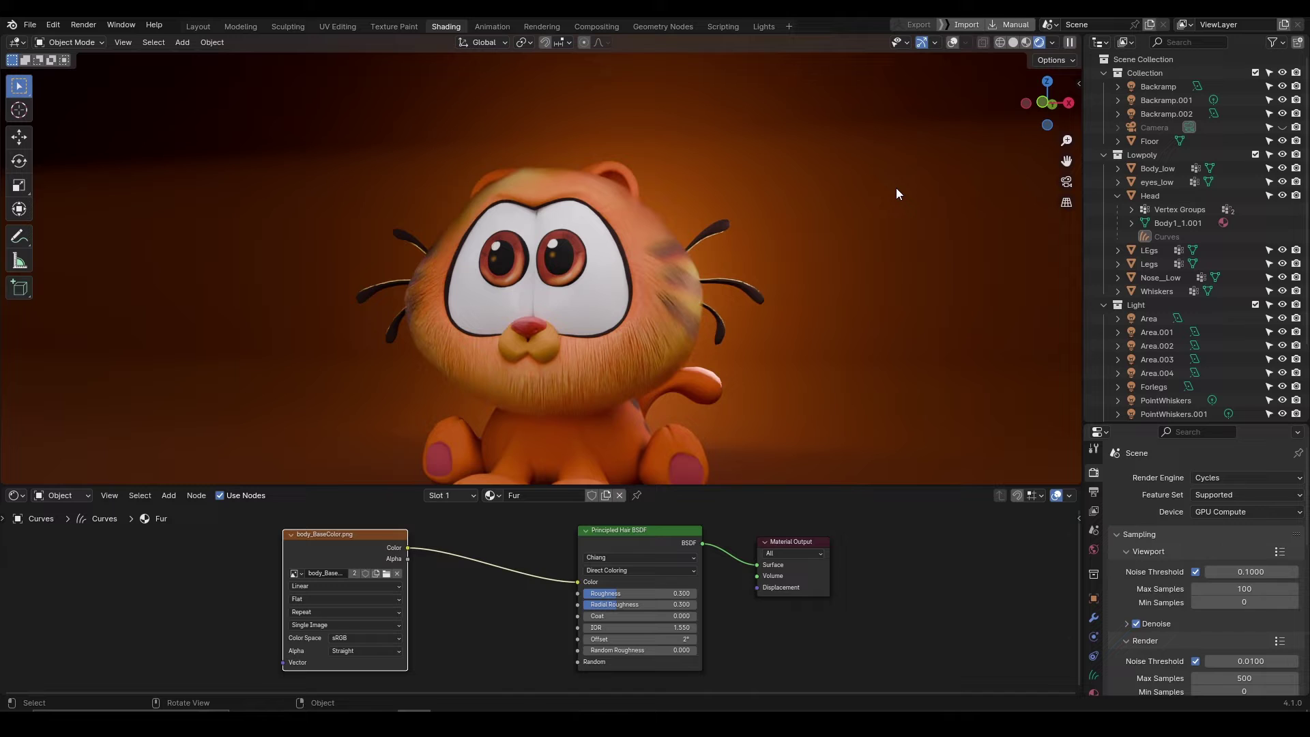
# - Insert a Hue/Saturation/Value node between the image texture and the Principled Hair BSDF, with hue 0.480
pyautogui.hotkey('shift', 'a')
pyautogui.write('h')
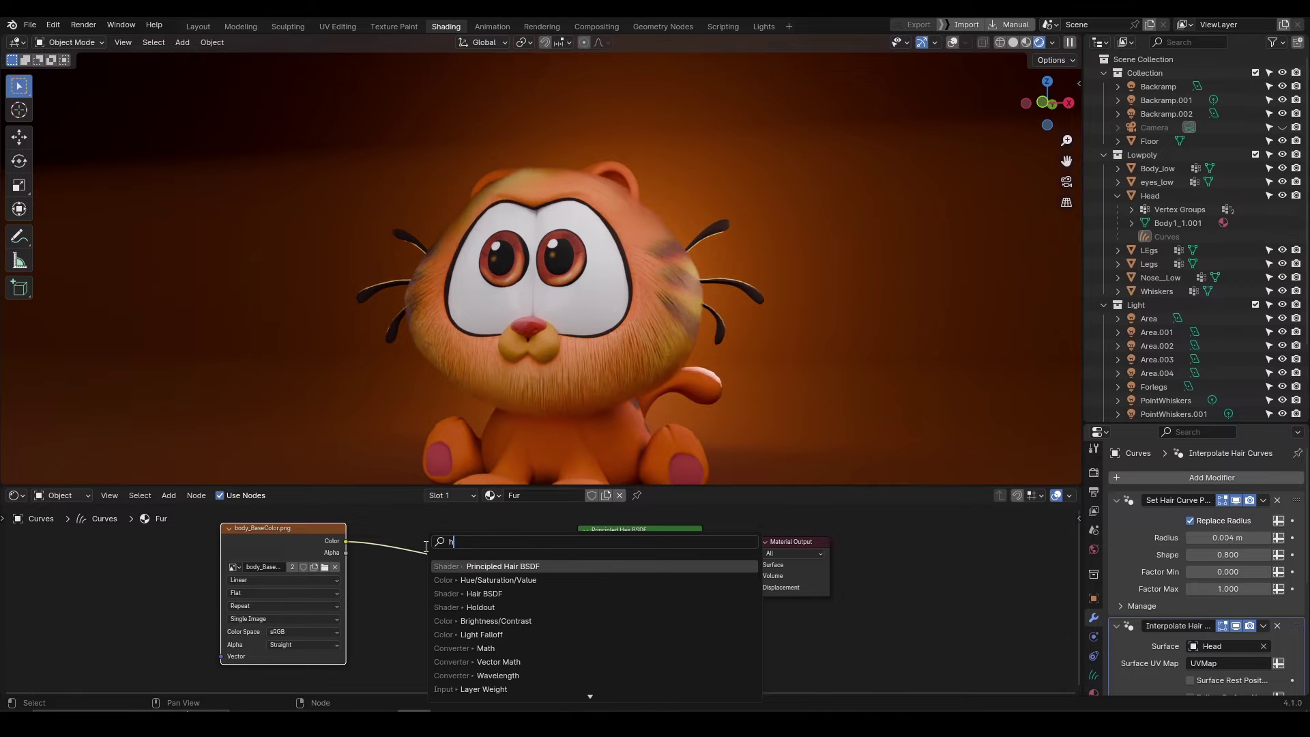
pyautogui.press('Down')
pyautogui.press('Return')
pyautogui.click(444, 548)
pyautogui.moveTo(481, 574); pyautogui.dragTo(472, 574)
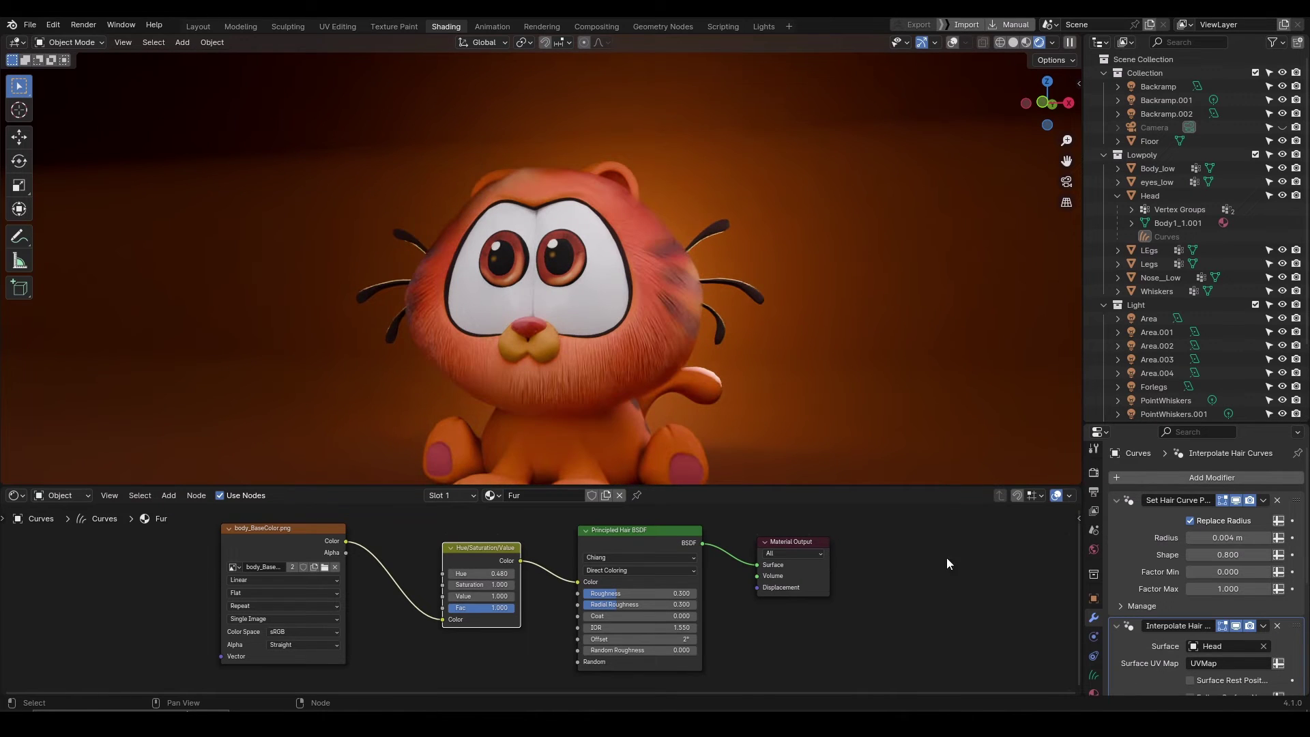
# - Add a Frizz Hair Curves modifier to the head's fur curves
pyautogui.click(1145, 476)
pyautogui.click(1126, 473)
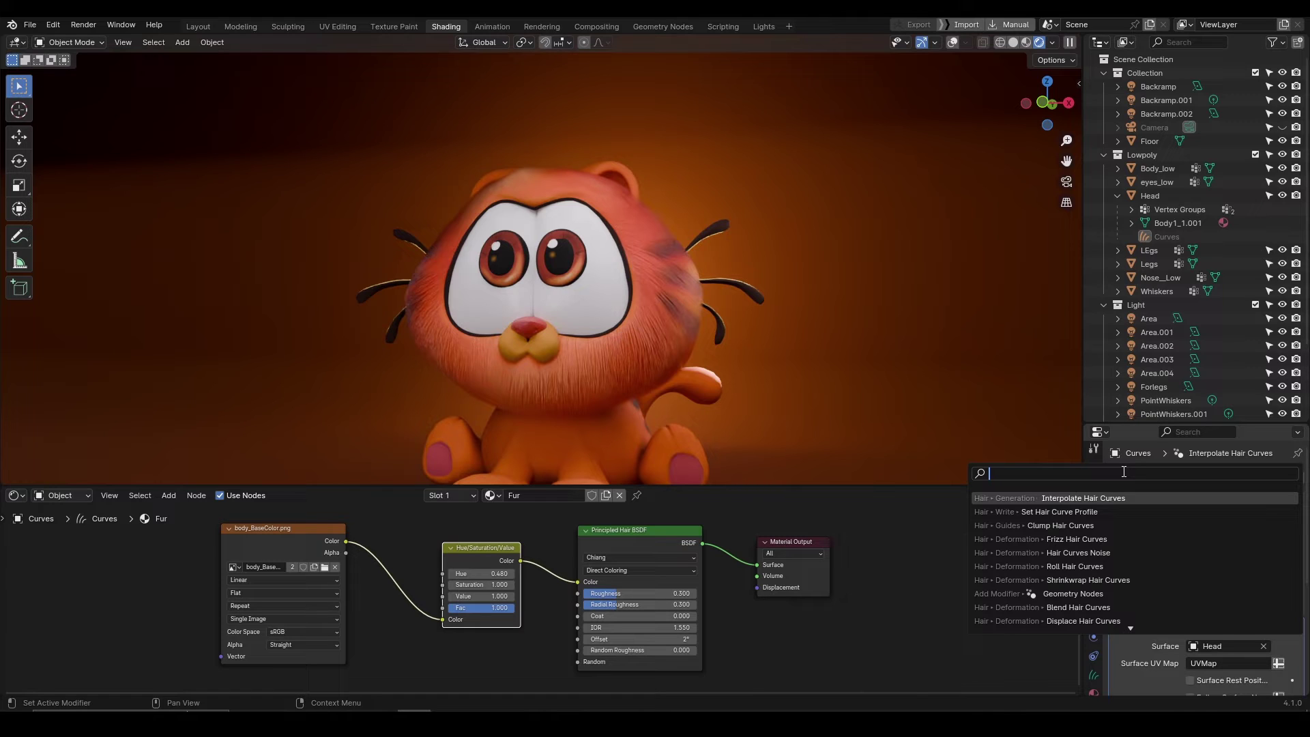
pyautogui.click(1063, 539)
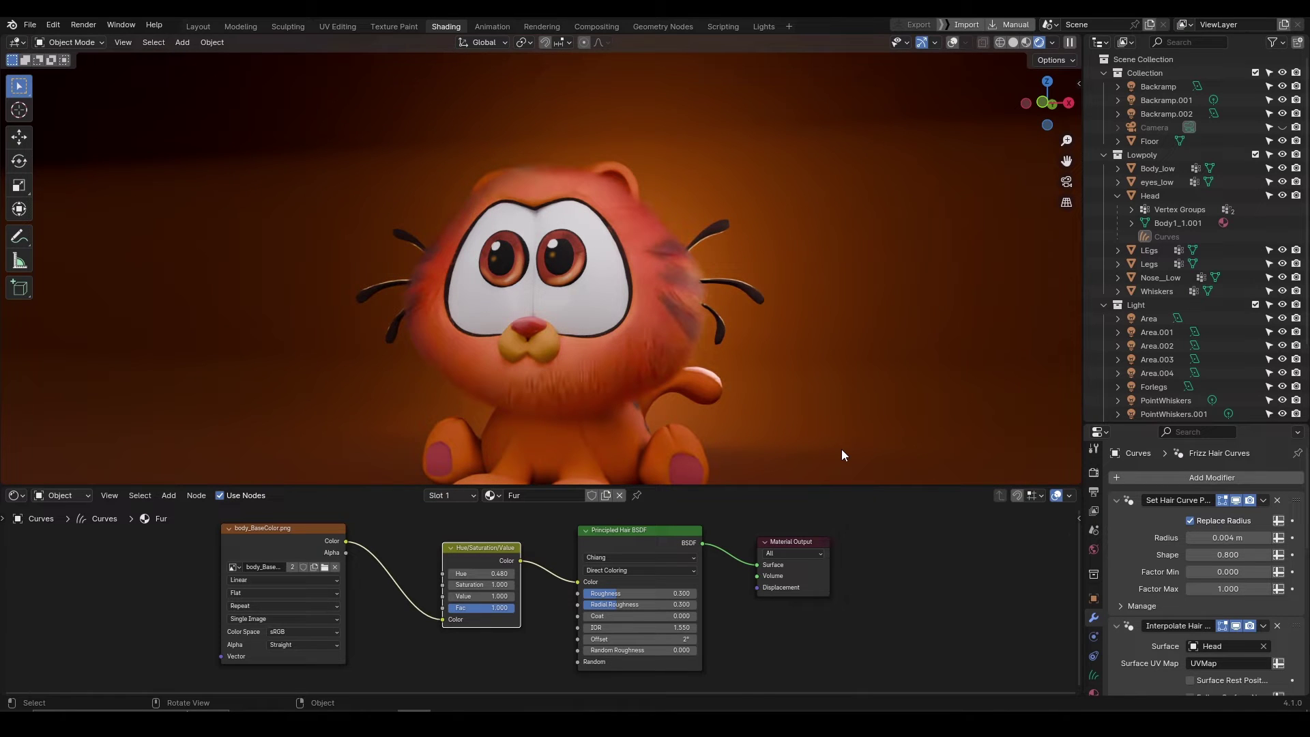
pyautogui.moveTo(1066, 140)
pyautogui.mouseDown()
pyautogui.moveTo(1067, 102)
pyautogui.moveTo(1066, 126)
pyautogui.mouseUp()
pyautogui.moveTo(1047, 103); pyautogui.dragTo(1055, 102)
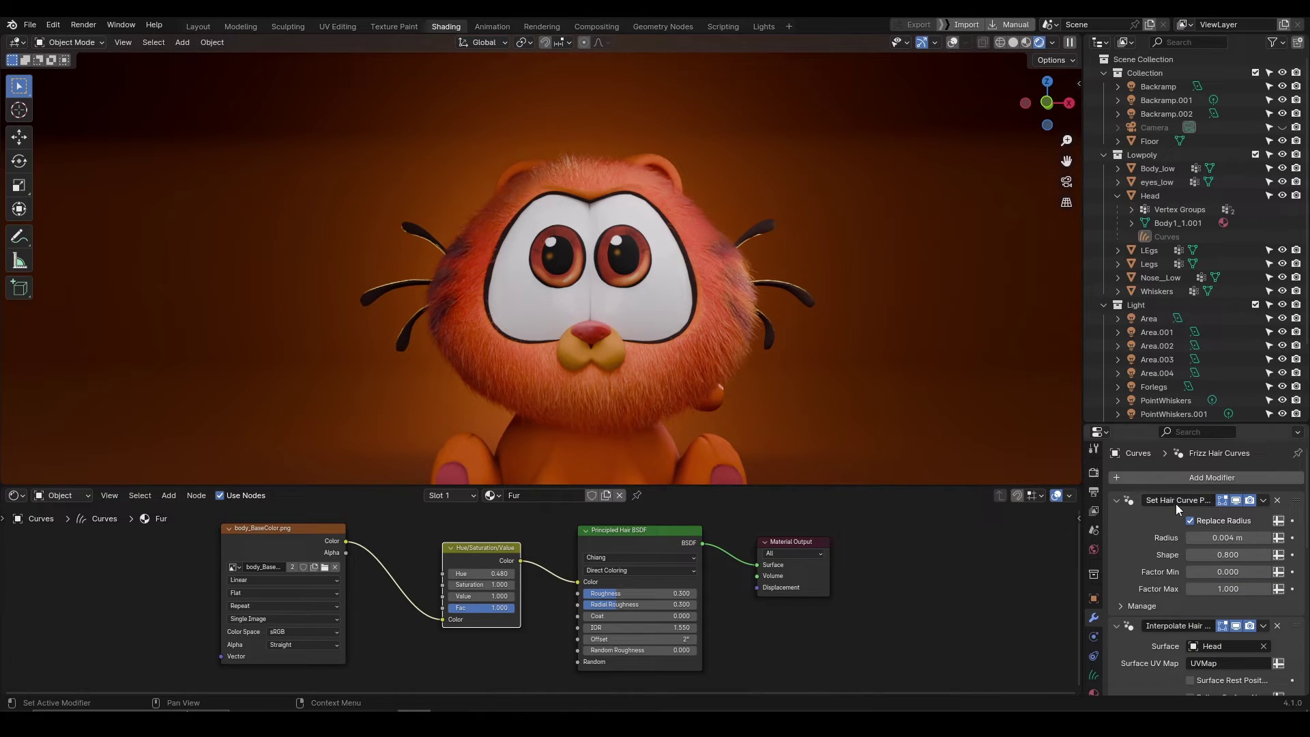
# - Add a Clump Hair Curves modifier to the head's fur curves
pyautogui.click(1160, 478)
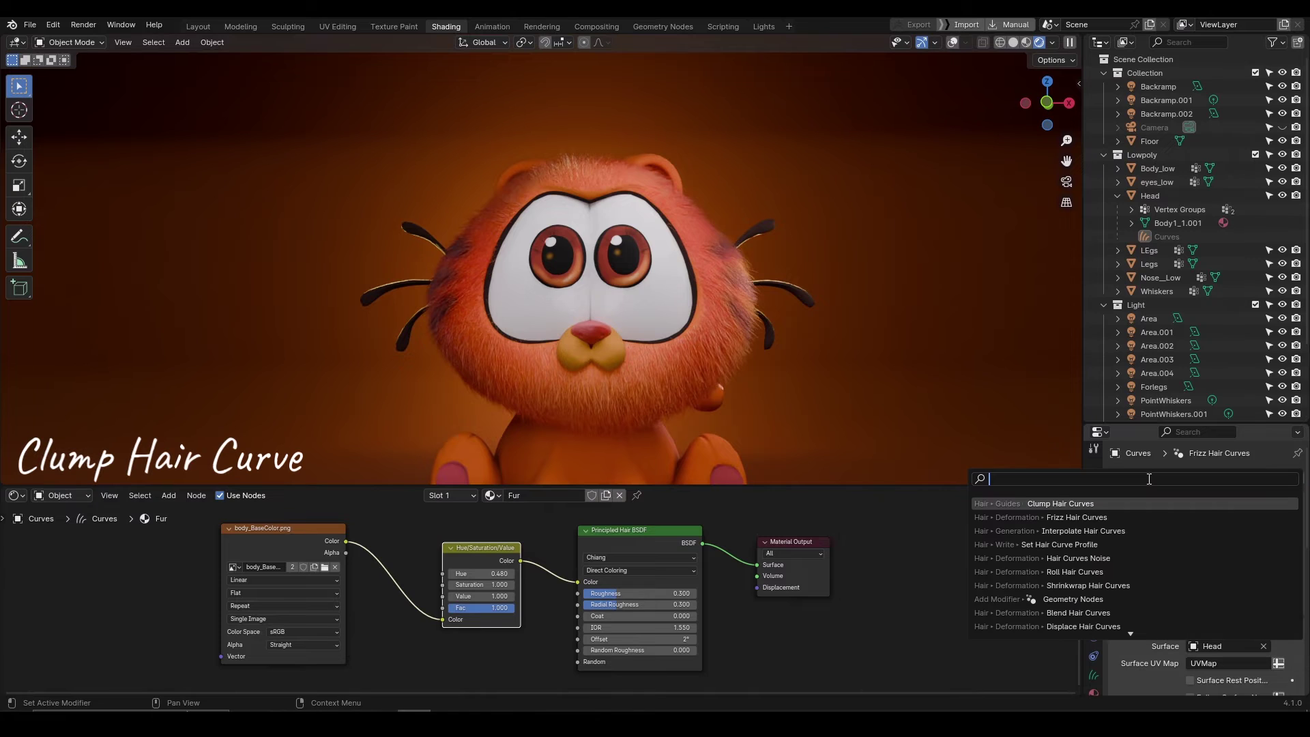
pyautogui.write('clum')
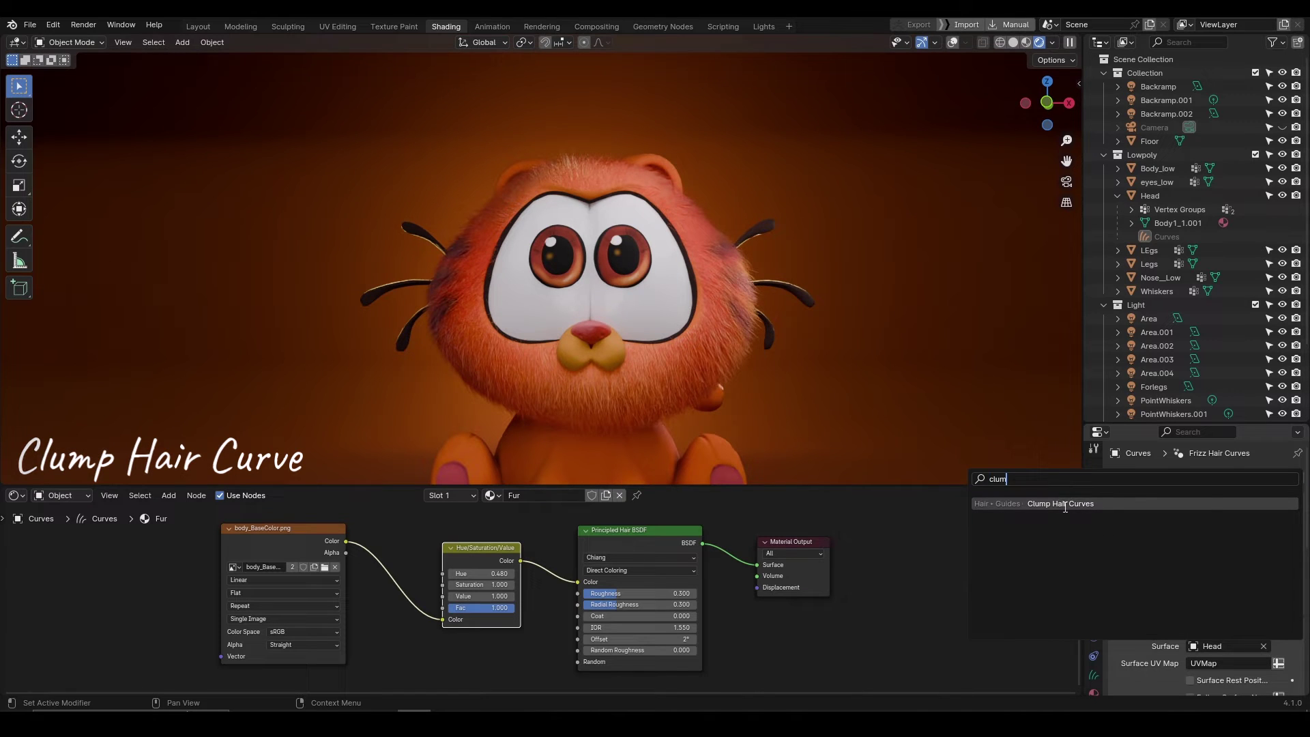
pyautogui.click(1062, 504)
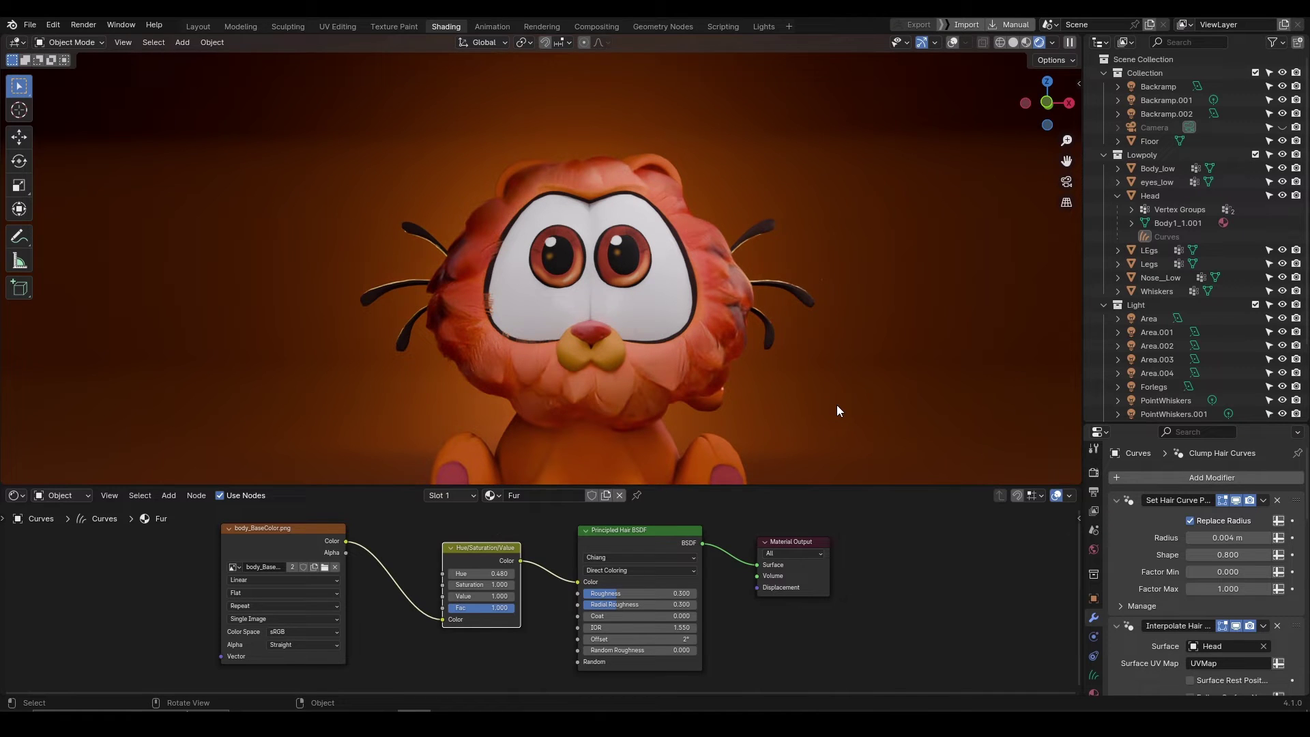
# - Try the Clump Hair Curves modifier with factor 0.244 and tip spread 0.020, and remove the modifier
pyautogui.click(1013, 42)
pyautogui.scroll(-10, 1211, 563)
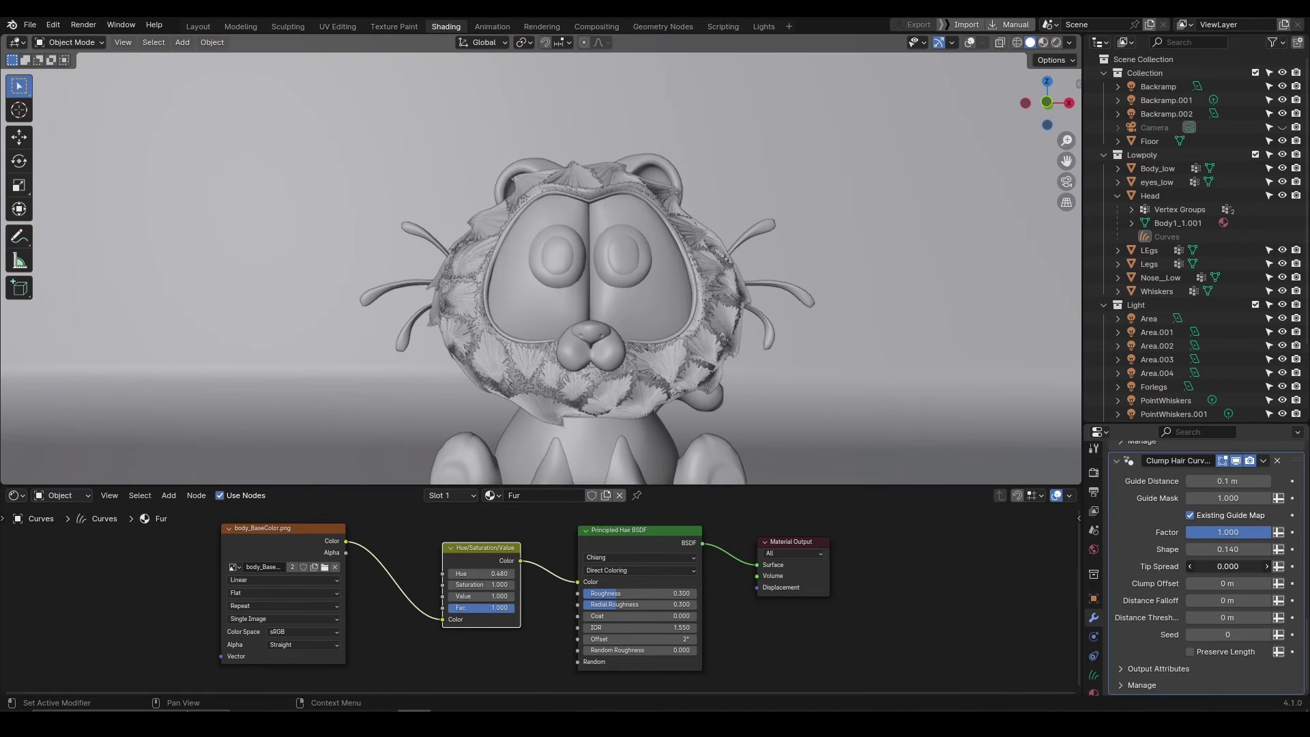
pyautogui.moveTo(1262, 532); pyautogui.dragTo(1202, 532)
pyautogui.click(1056, 42)
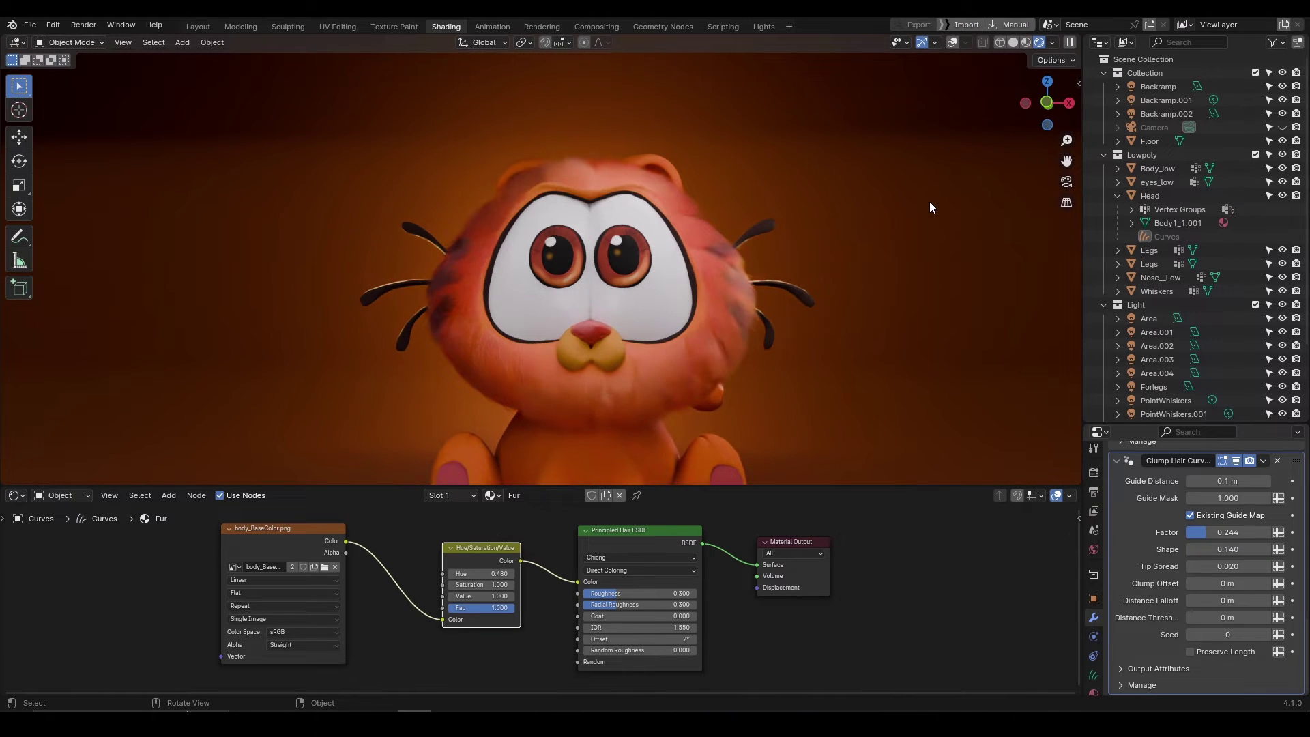
pyautogui.moveTo(929, 204); pyautogui.dragTo(1295, 479, button='middle')
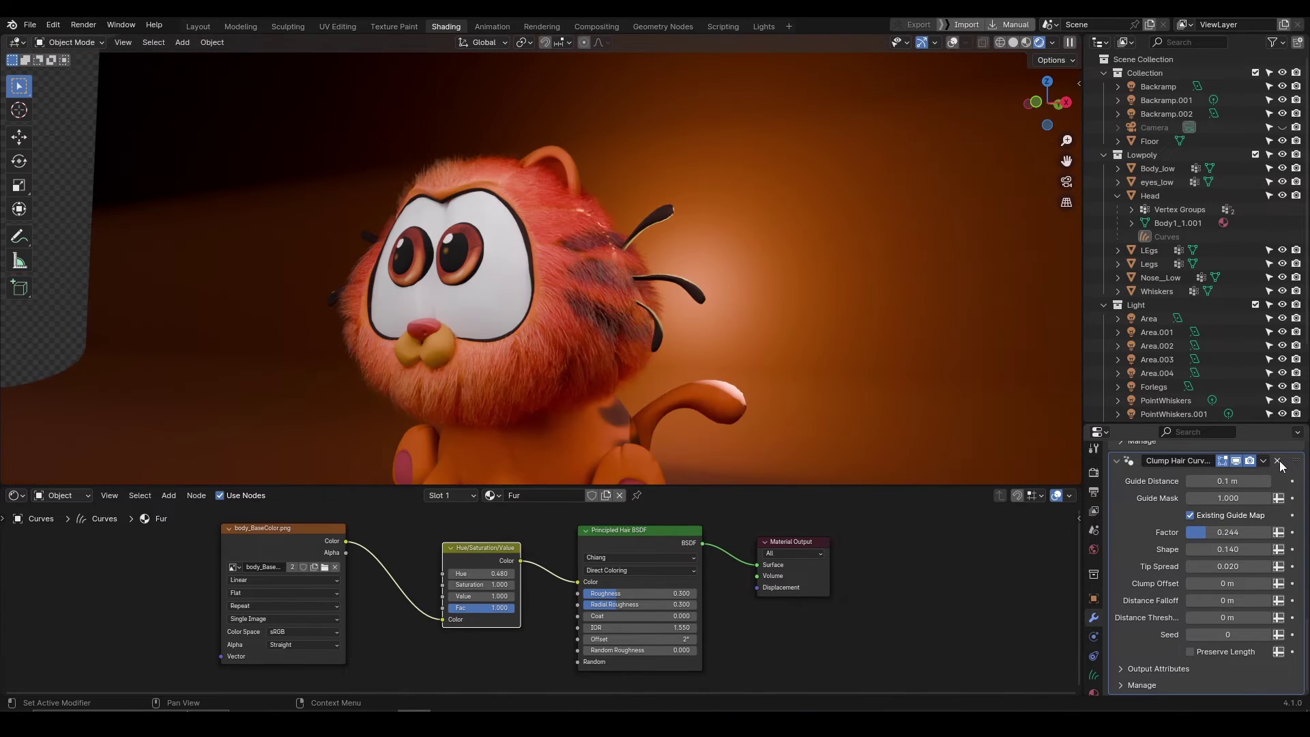
pyautogui.click(1279, 461)
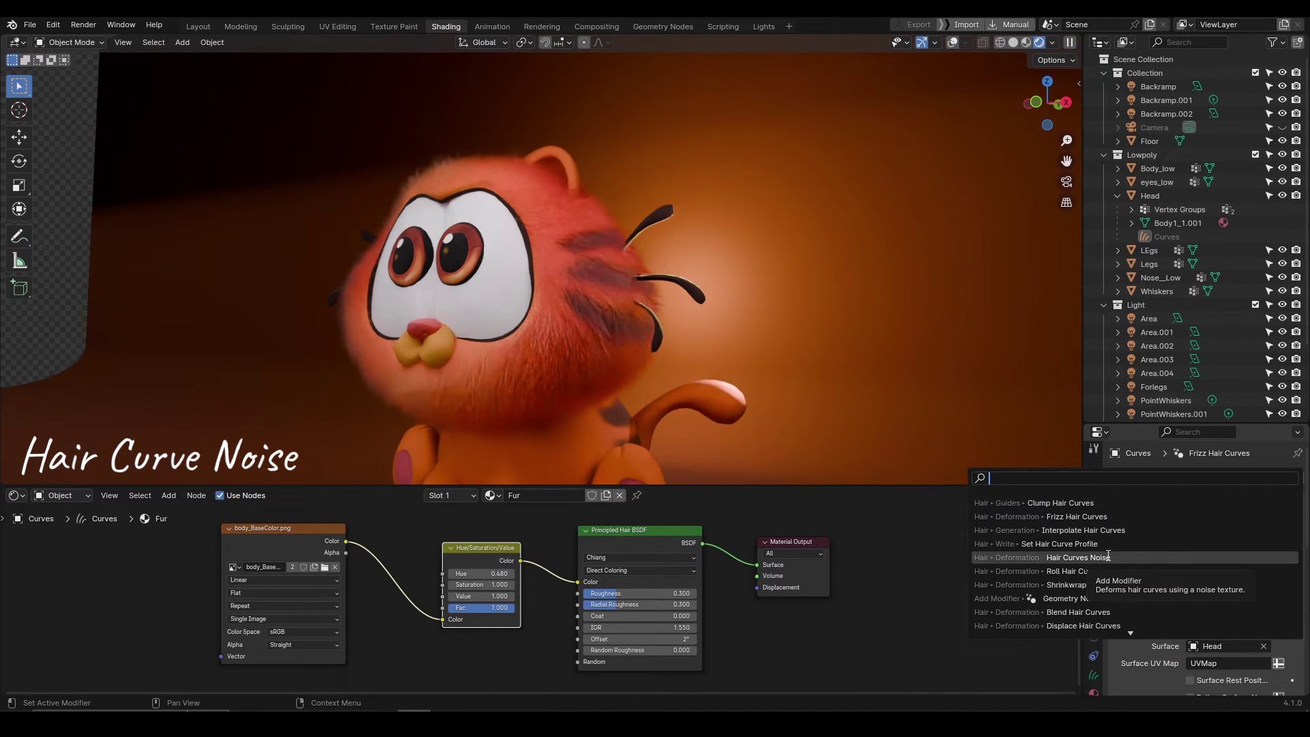
# - Add a Hair Curves Noise modifier after the Frizz Hair Curves modifier on the head's fur
pyautogui.click(1107, 554)
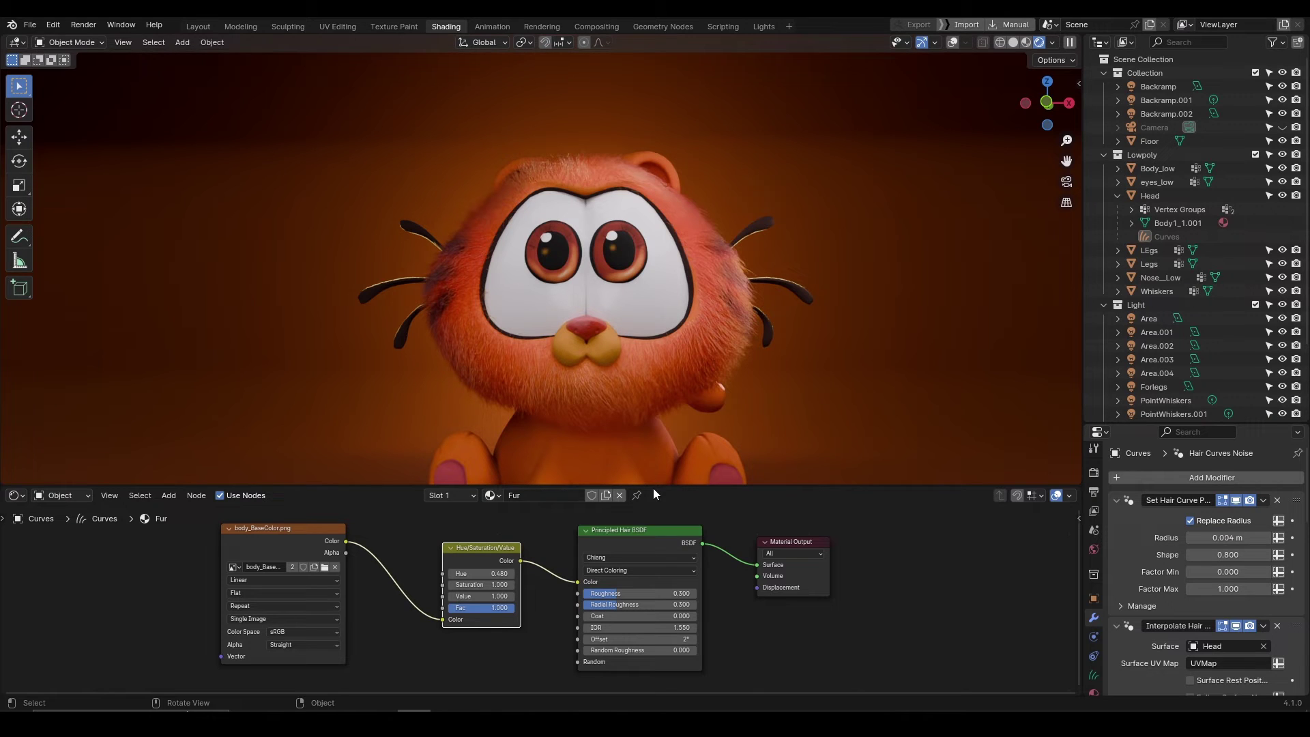
pyautogui.scroll(-10, 1169, 535)
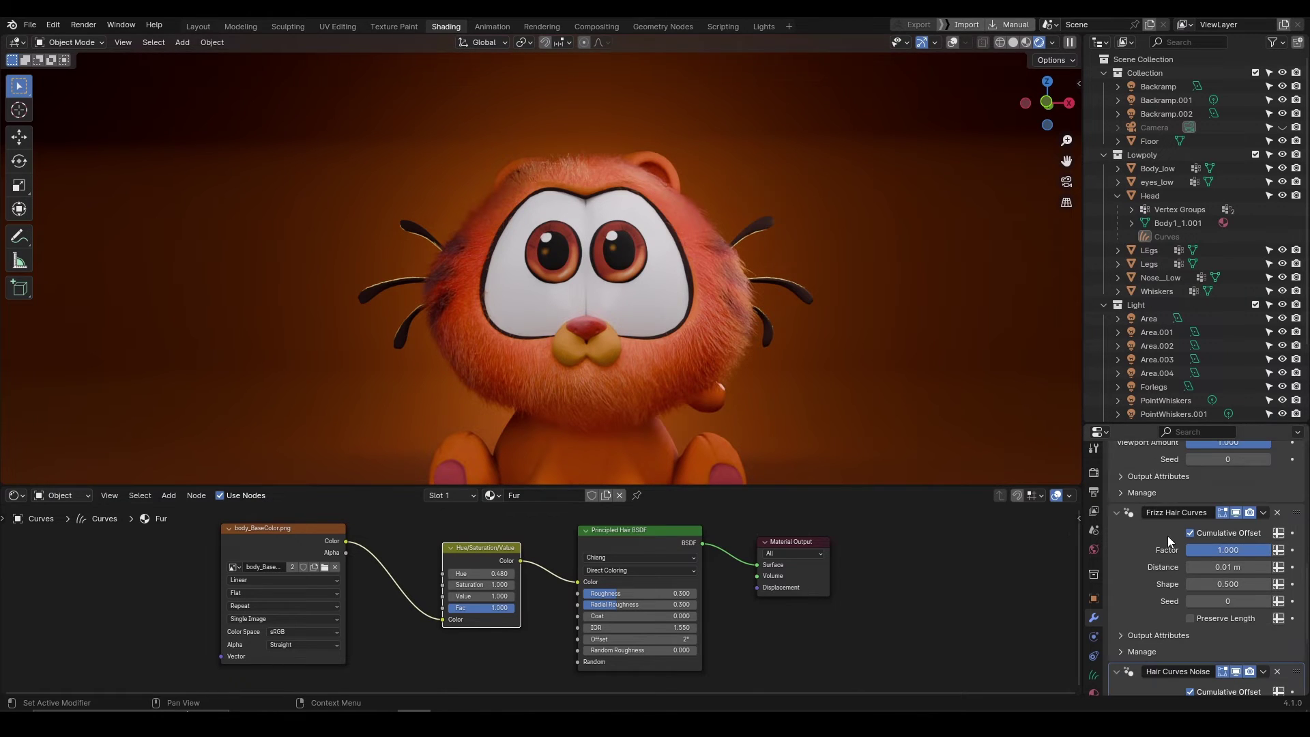
pyautogui.scroll(12, 1168, 535)
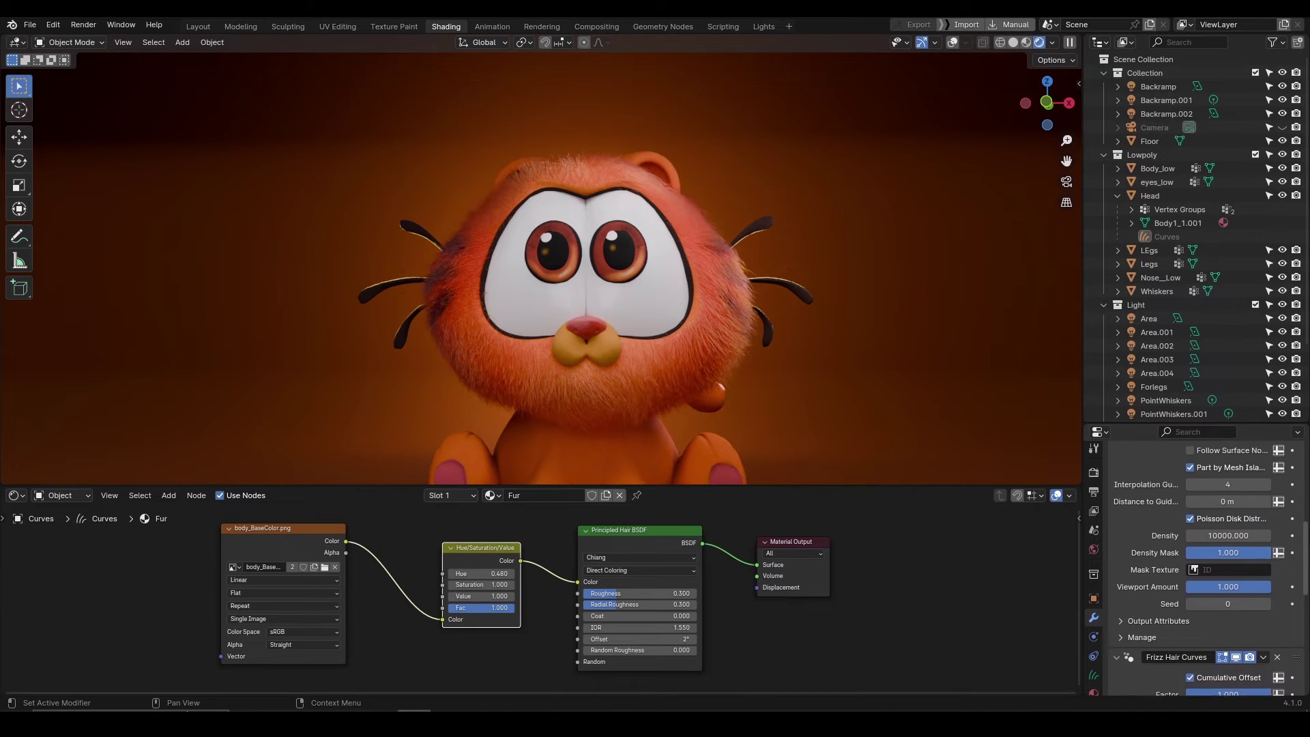
pyautogui.scroll(-8, 1305, 602)
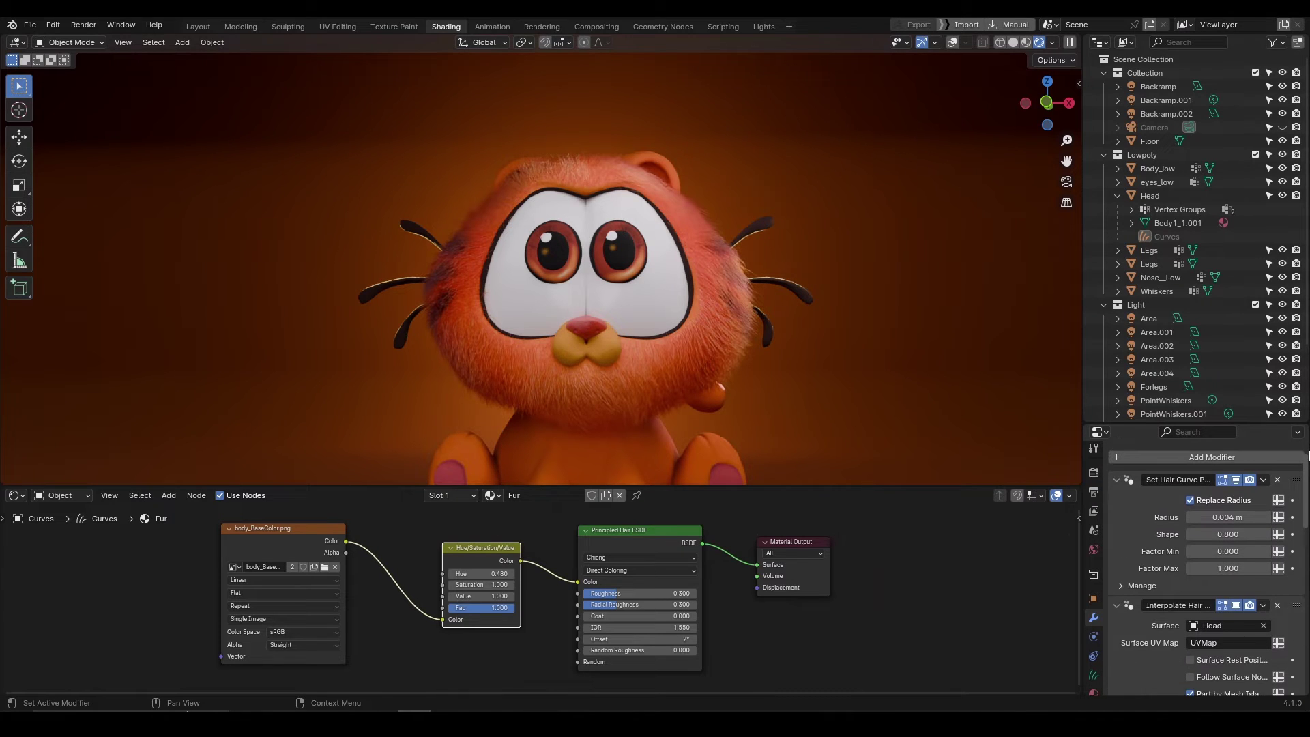
pyautogui.scroll(-9, 1237, 578)
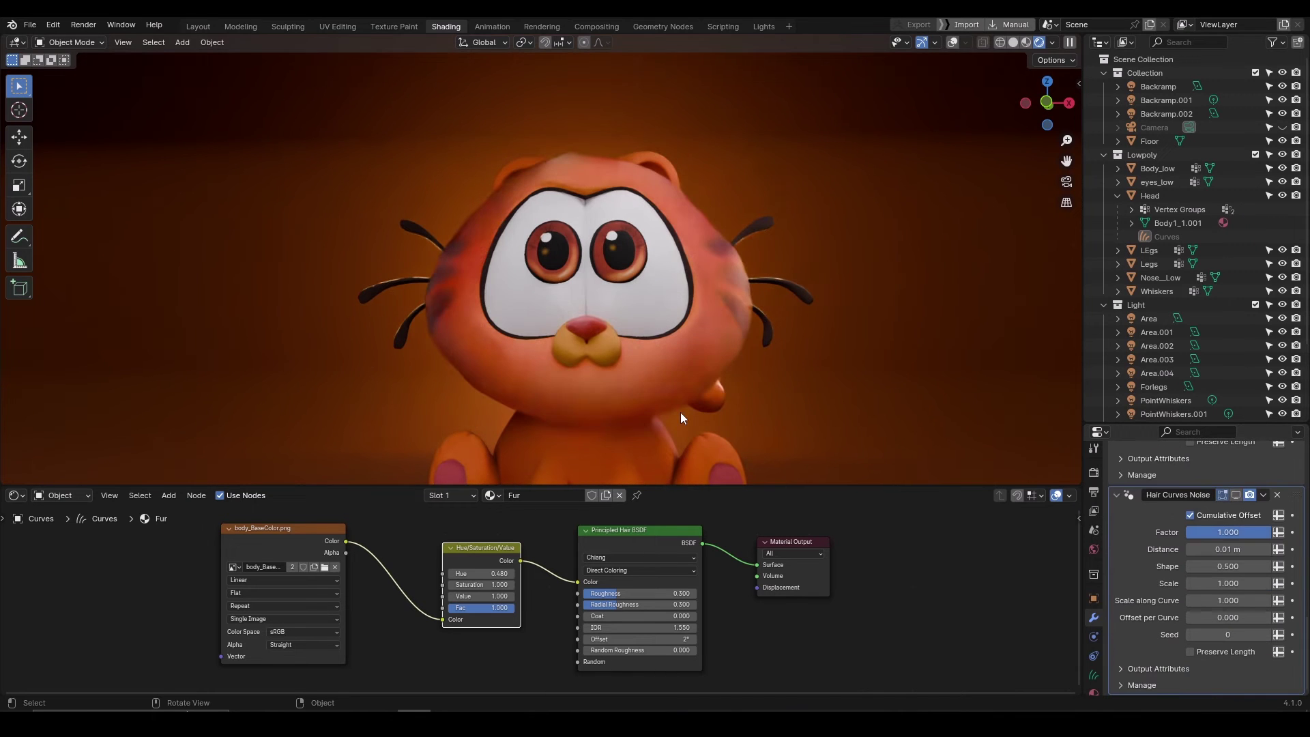
pyautogui.moveTo(1067, 141); pyautogui.dragTo(1056, 114)
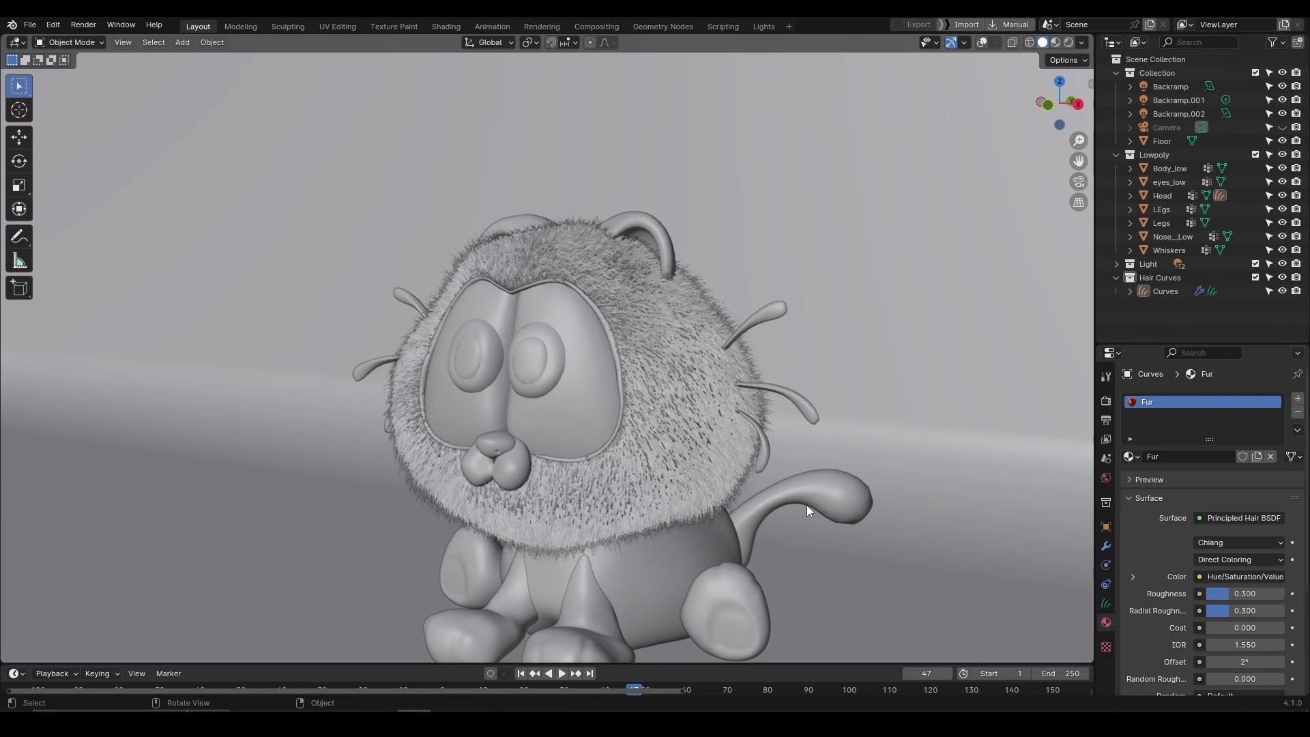
# - Select the Body_low mesh and add a new hair curves object to it
pyautogui.click(806, 505)
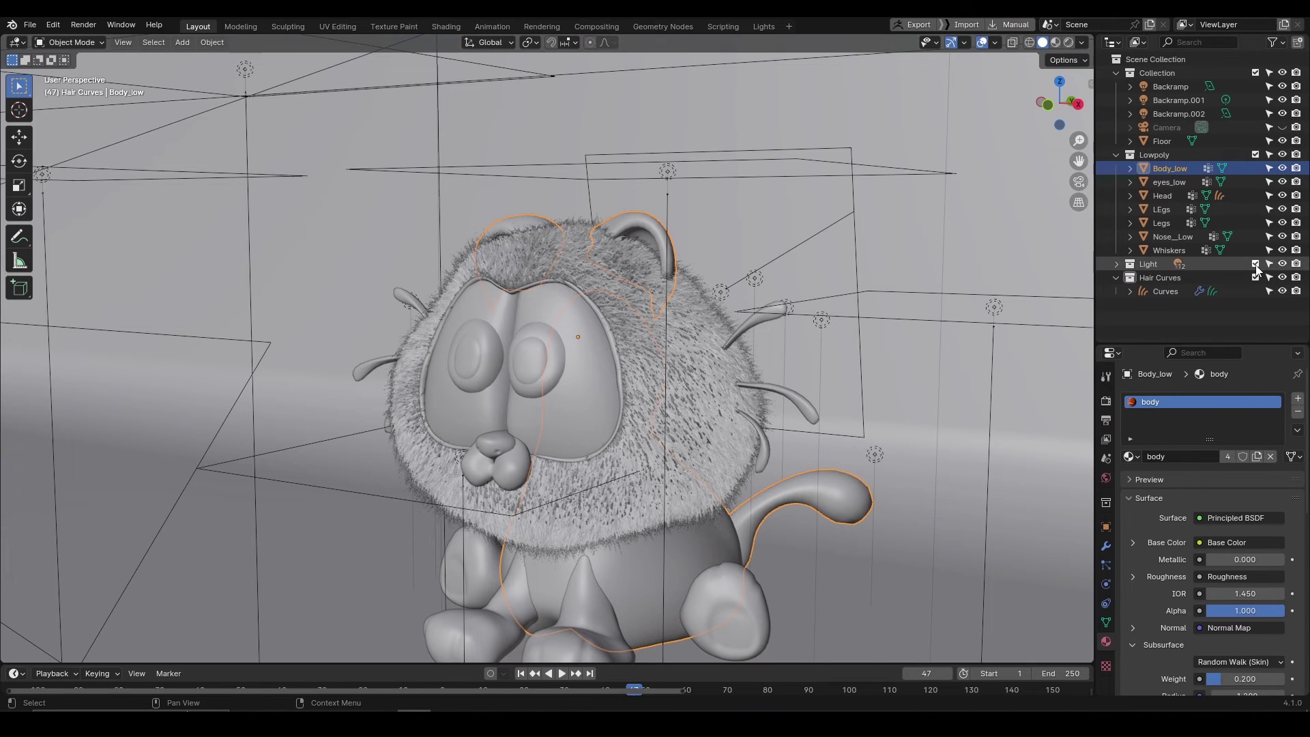
pyautogui.hotkey('shift', 'a')
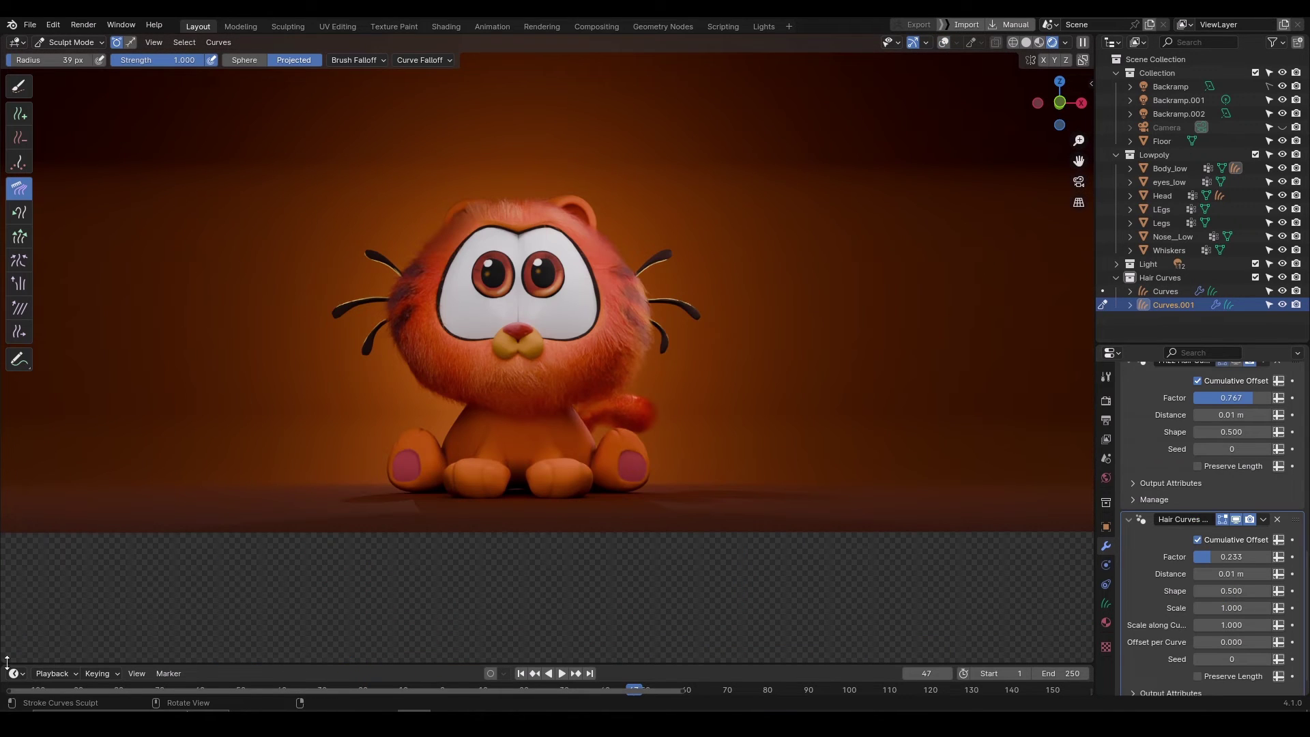
# - Split off a second editor area below the rendered 3D viewport and change its editor type
pyautogui.moveTo(11, 637); pyautogui.dragTo(41, 485)
pyautogui.click(17, 496)
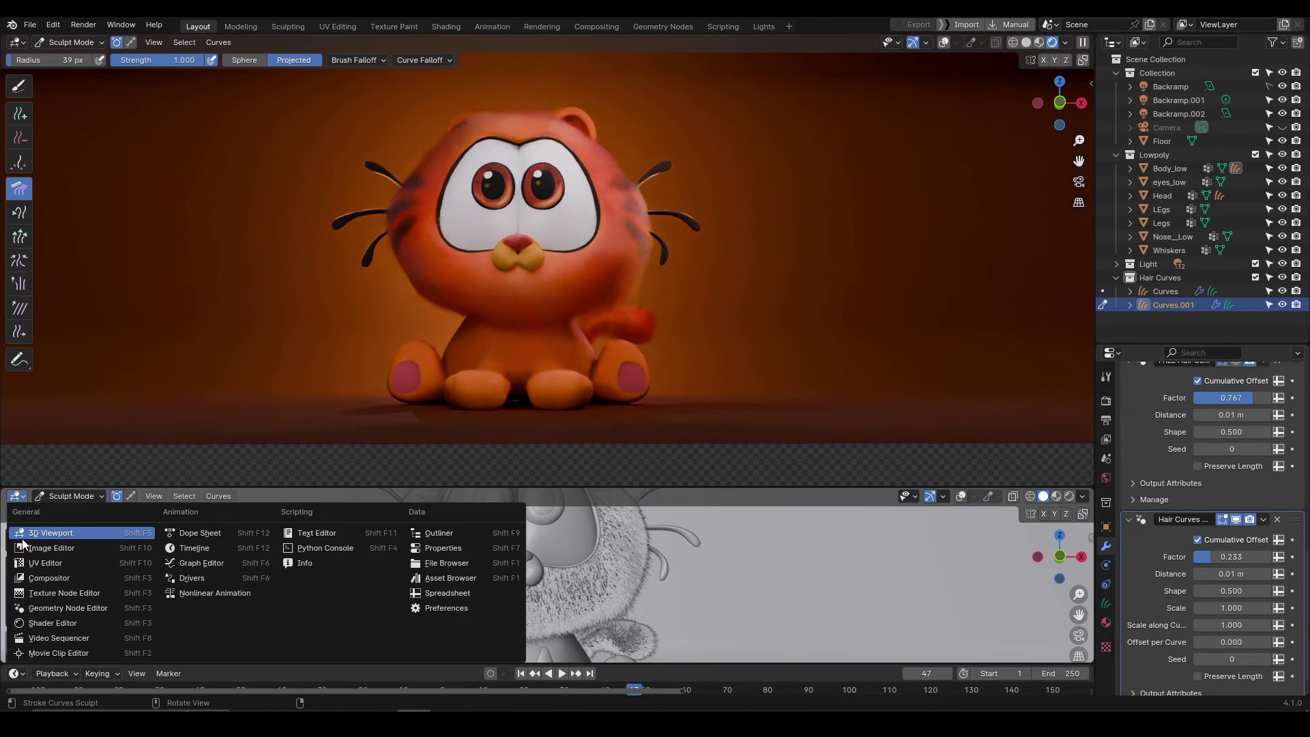
pyautogui.click(452, 569)
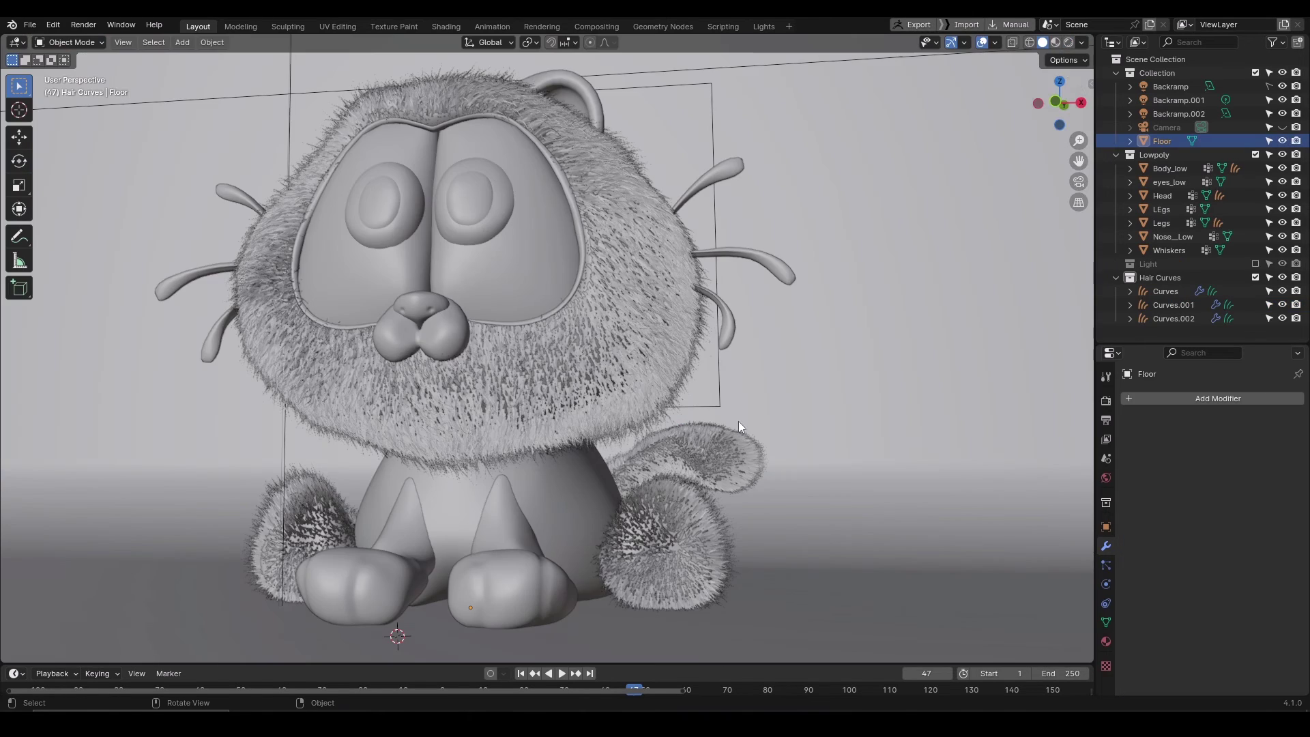
# - Put the Legs mesh in Weight Paint mode and show its vertex groups
pyautogui.scroll(4, 994, 174)
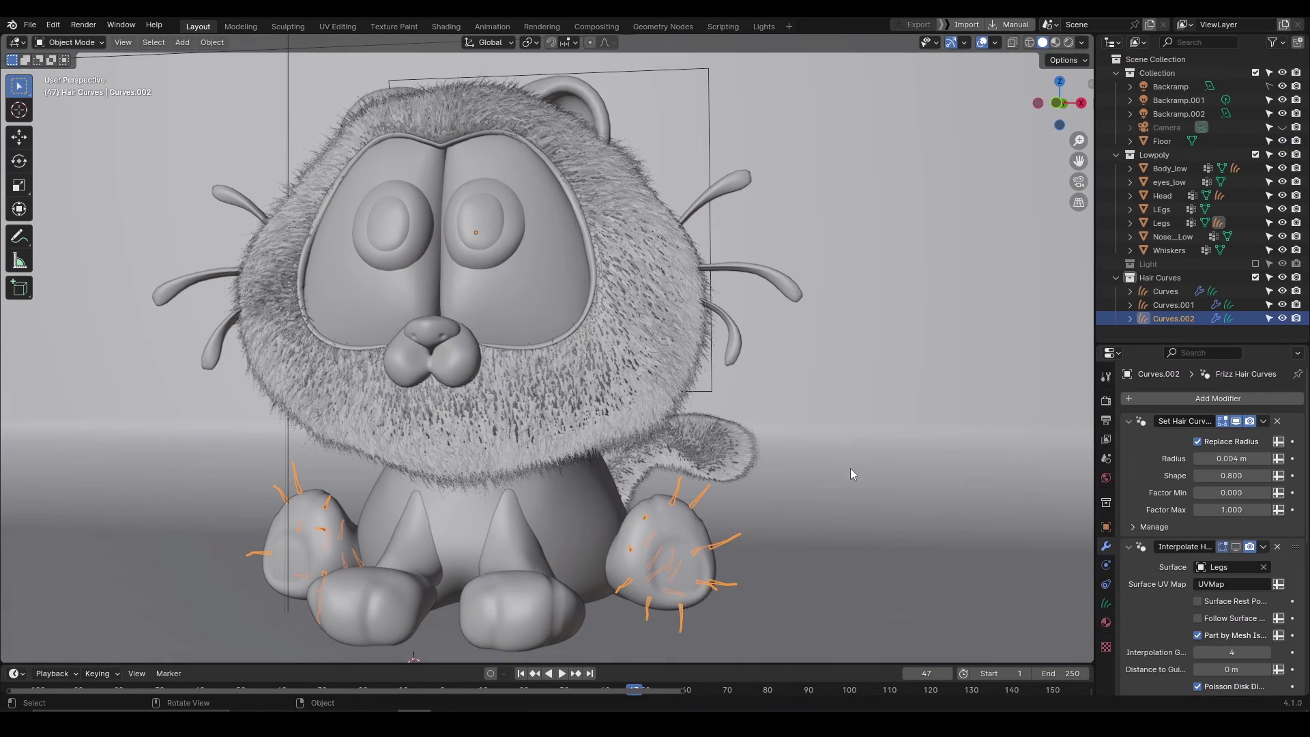
pyautogui.click(683, 522)
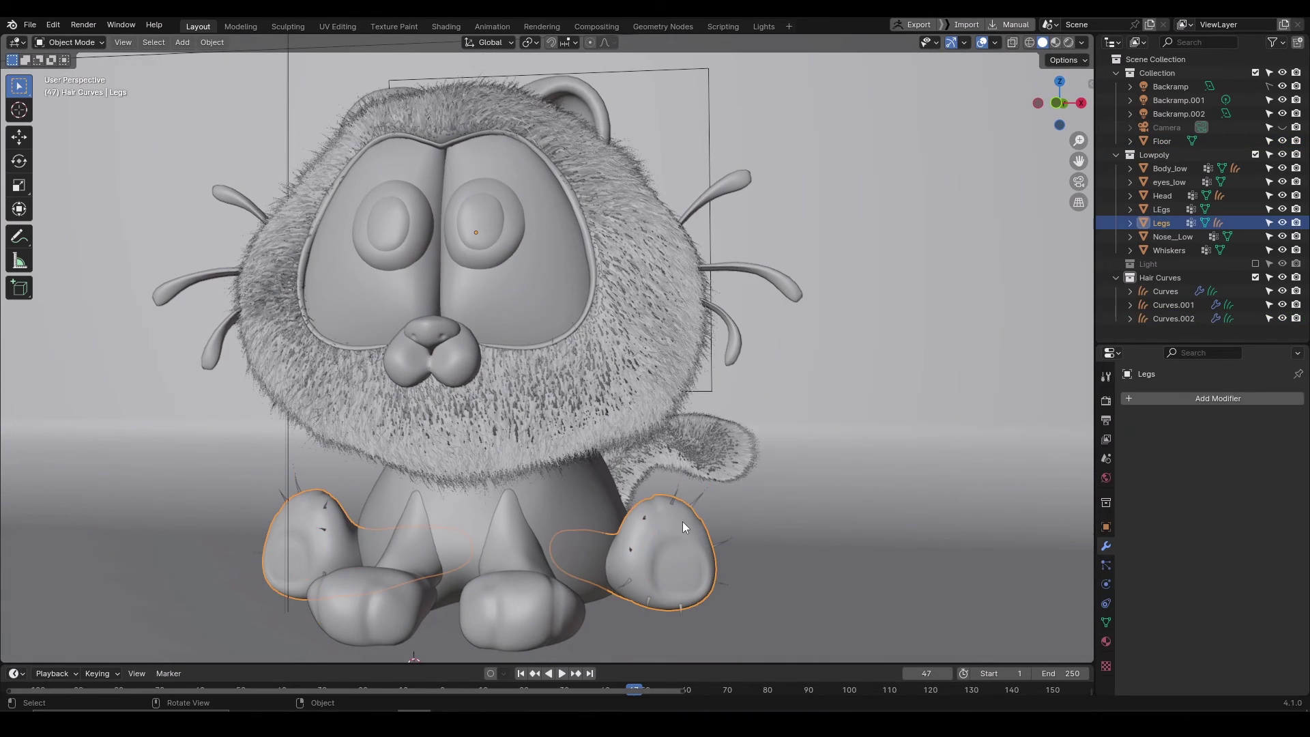
pyautogui.hotkey('ctrl', 'Tab')
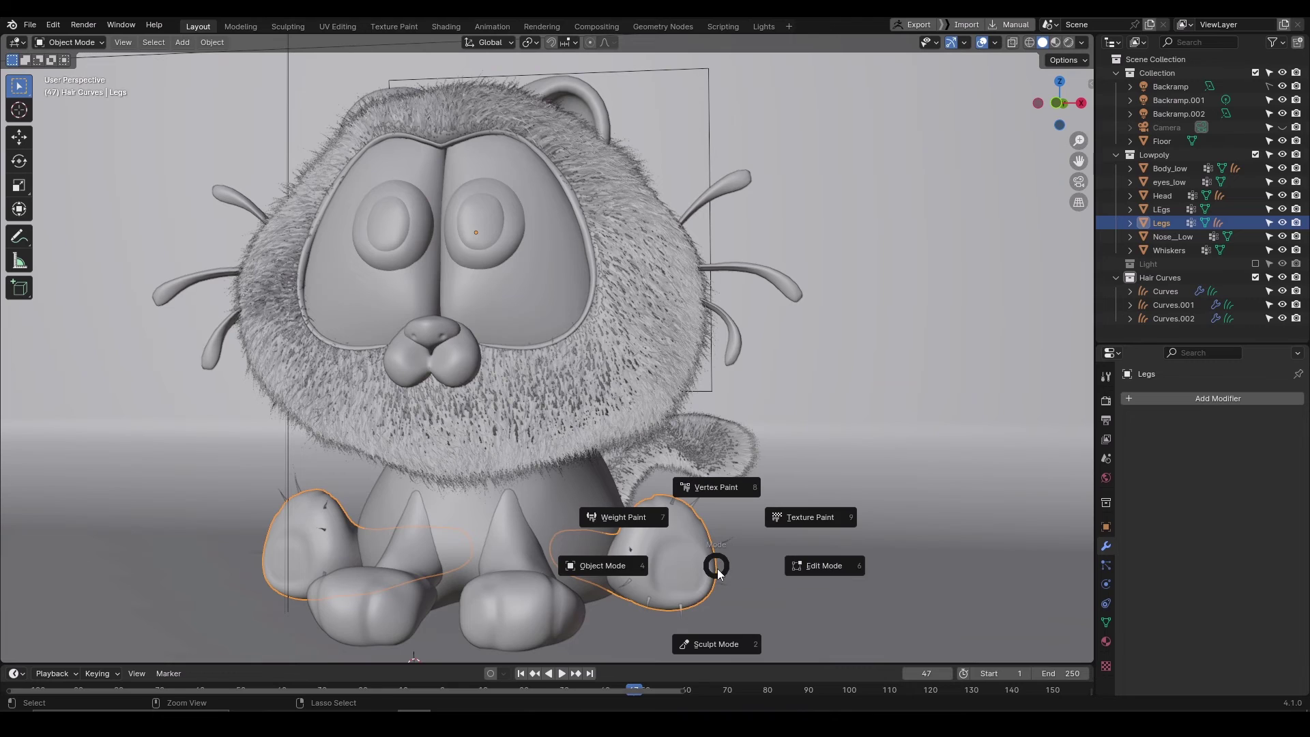
pyautogui.click(645, 532)
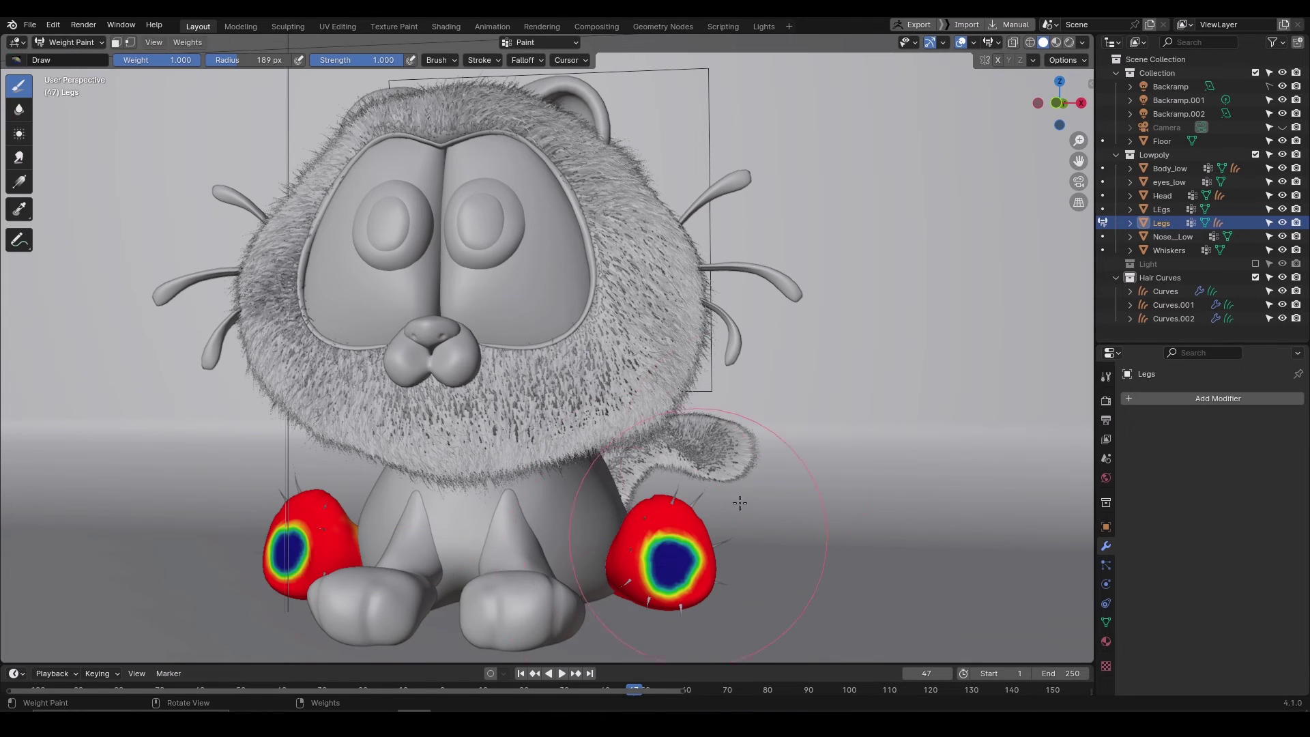
pyautogui.click(1107, 623)
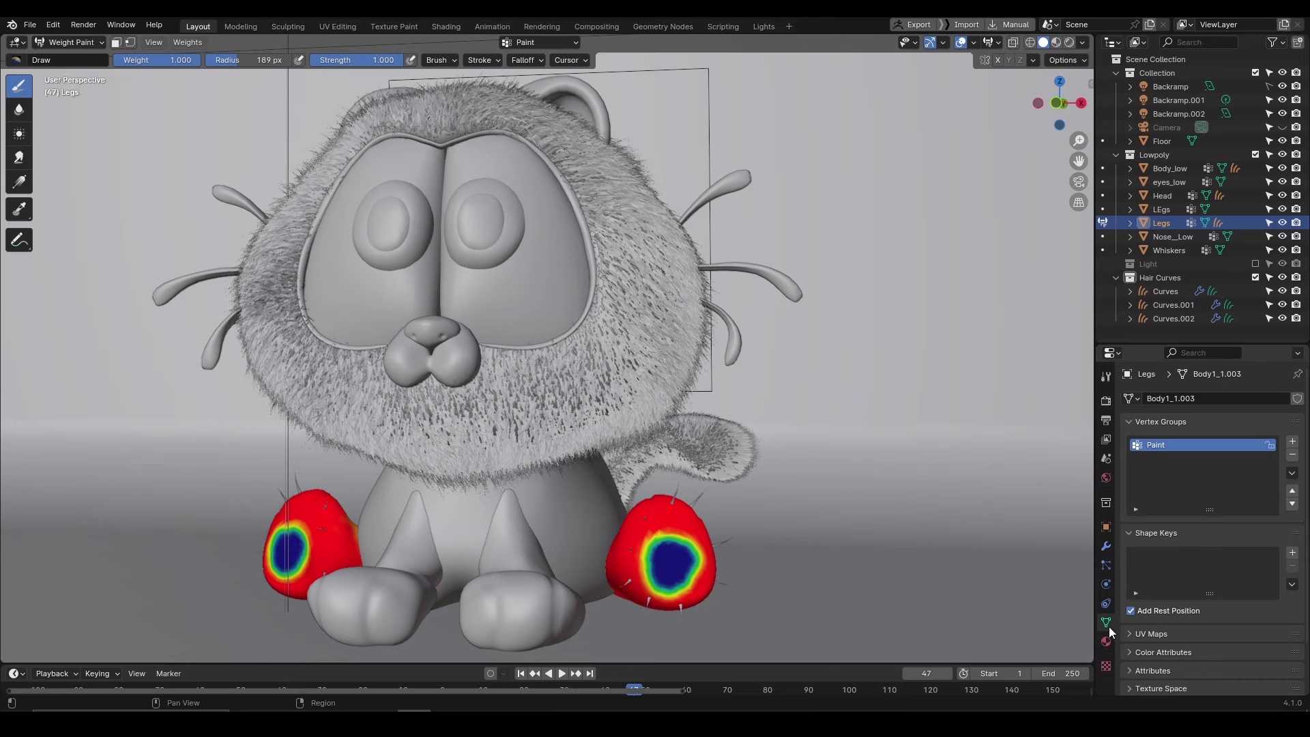
# - Add a vertex group named Paint2 to the Legs mesh
pyautogui.click(1292, 442)
pyautogui.write('Paint2')
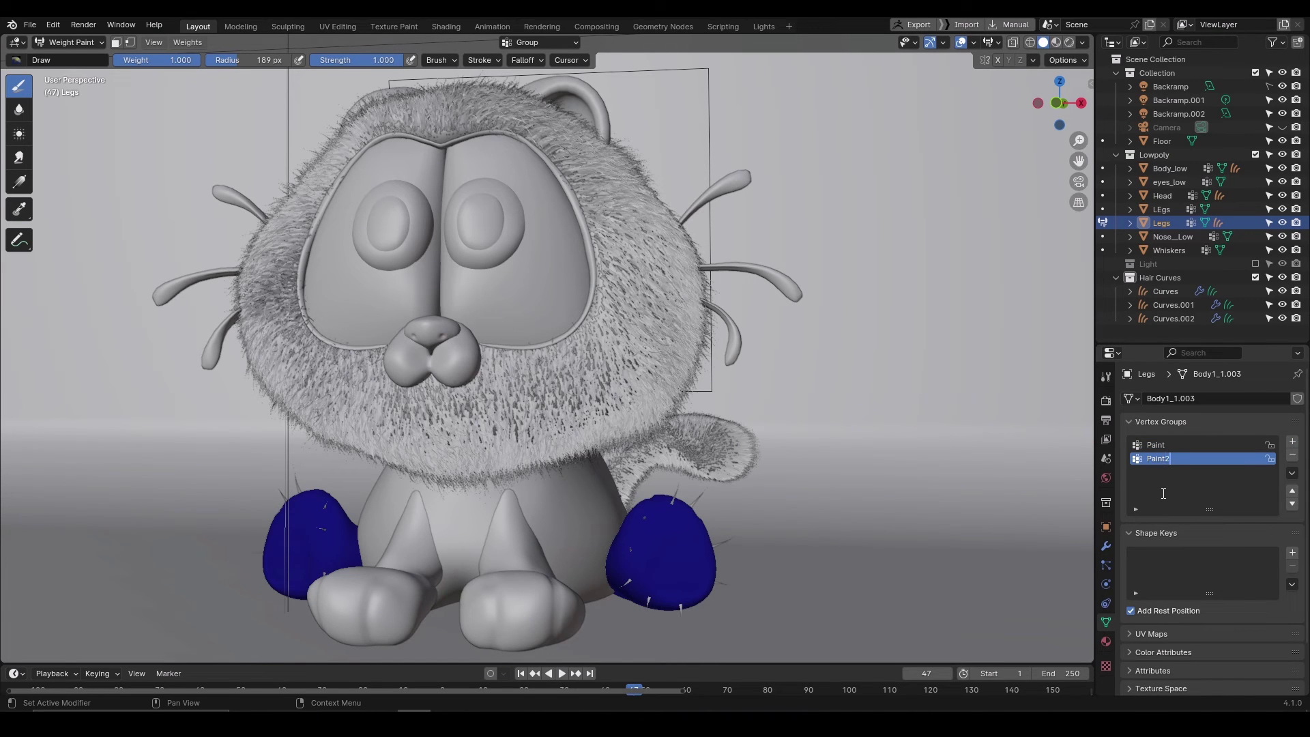
pyautogui.press('Return')
# - Paint weight 1.000 over the front and sides of the Legs mesh in the Paint2 group
pyautogui.moveTo(758, 536); pyautogui.dragTo(679, 543)
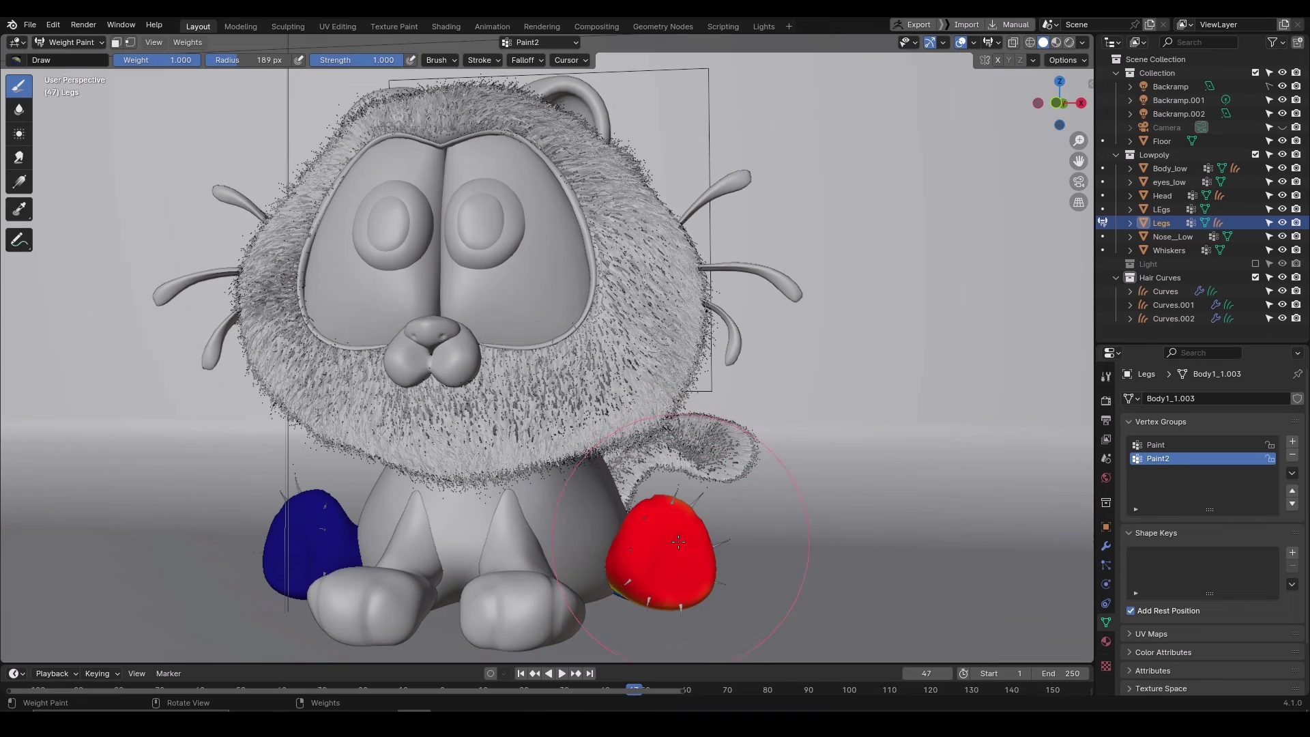
pyautogui.hotkey('shift', 'f')
pyautogui.click(724, 513)
pyautogui.moveTo(725, 515); pyautogui.dragTo(563, 529, button='middle')
pyautogui.moveTo(563, 546)
pyautogui.mouseDown()
pyautogui.moveTo(495, 557)
pyautogui.moveTo(500, 532)
pyautogui.moveTo(477, 623)
pyautogui.mouseUp()
pyautogui.hotkey('shift', 'f')
pyautogui.click(522, 534)
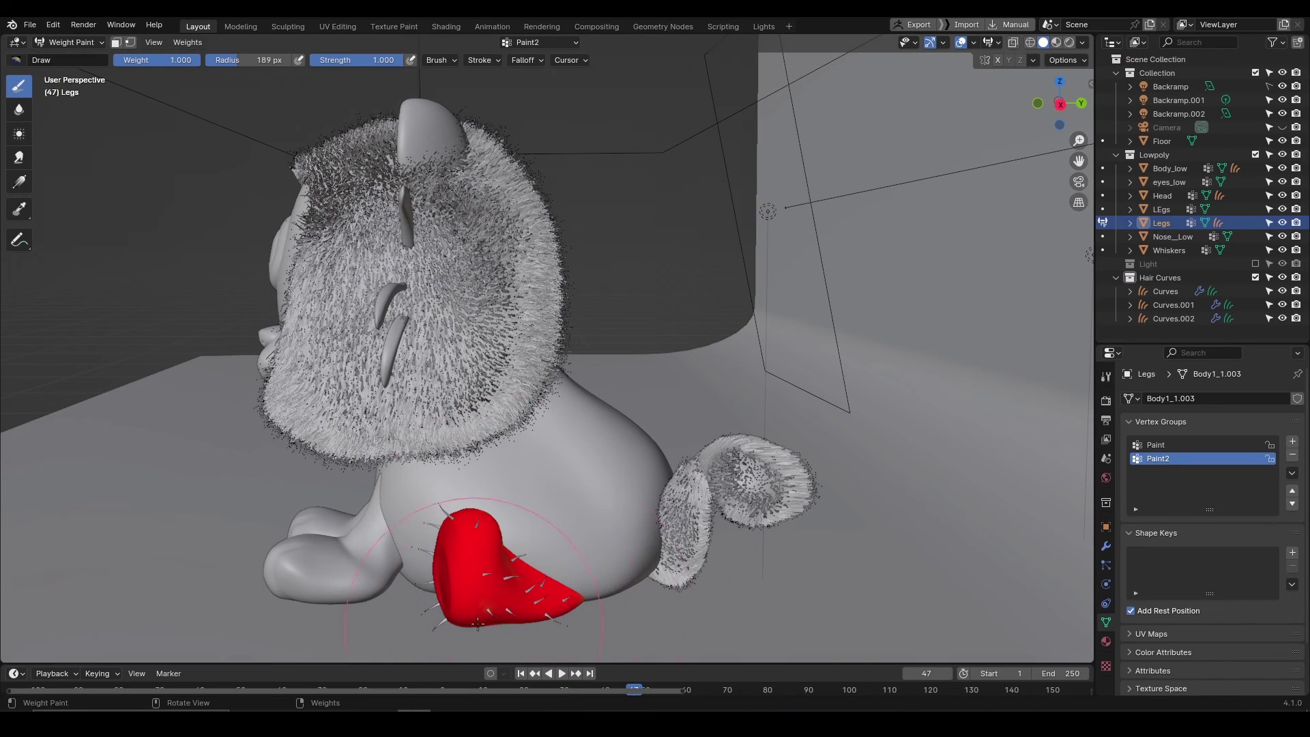
pyautogui.moveTo(478, 623); pyautogui.dragTo(628, 486, button='middle')
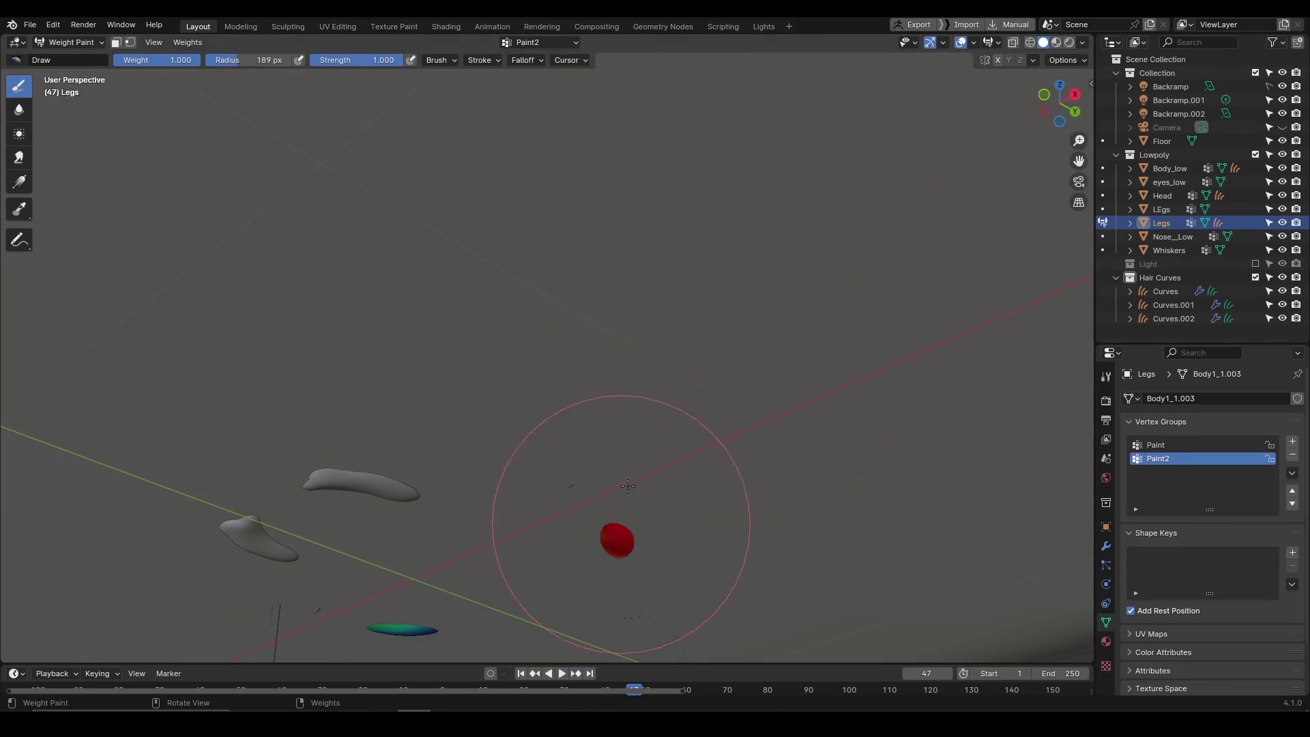
# - Hide the Floor object and fill the remaining underside areas of both legs with full weight
pyautogui.click(1282, 141)
pyautogui.moveTo(659, 437); pyautogui.dragTo(613, 535)
pyautogui.moveTo(1060, 112)
pyautogui.mouseDown()
pyautogui.moveTo(1133, 150)
pyautogui.moveTo(1059, 63)
pyautogui.mouseUp()
pyautogui.moveTo(423, 467); pyautogui.dragTo(449, 464)
pyautogui.moveTo(677, 318); pyautogui.dragTo(651, 276)
pyautogui.moveTo(1074, 106)
pyautogui.mouseDown()
pyautogui.moveTo(1146, 253)
pyautogui.moveTo(1105, 51)
pyautogui.mouseUp()
pyautogui.moveTo(362, 539)
pyautogui.mouseDown()
pyautogui.moveTo(384, 492)
pyautogui.moveTo(382, 575)
pyautogui.mouseUp()
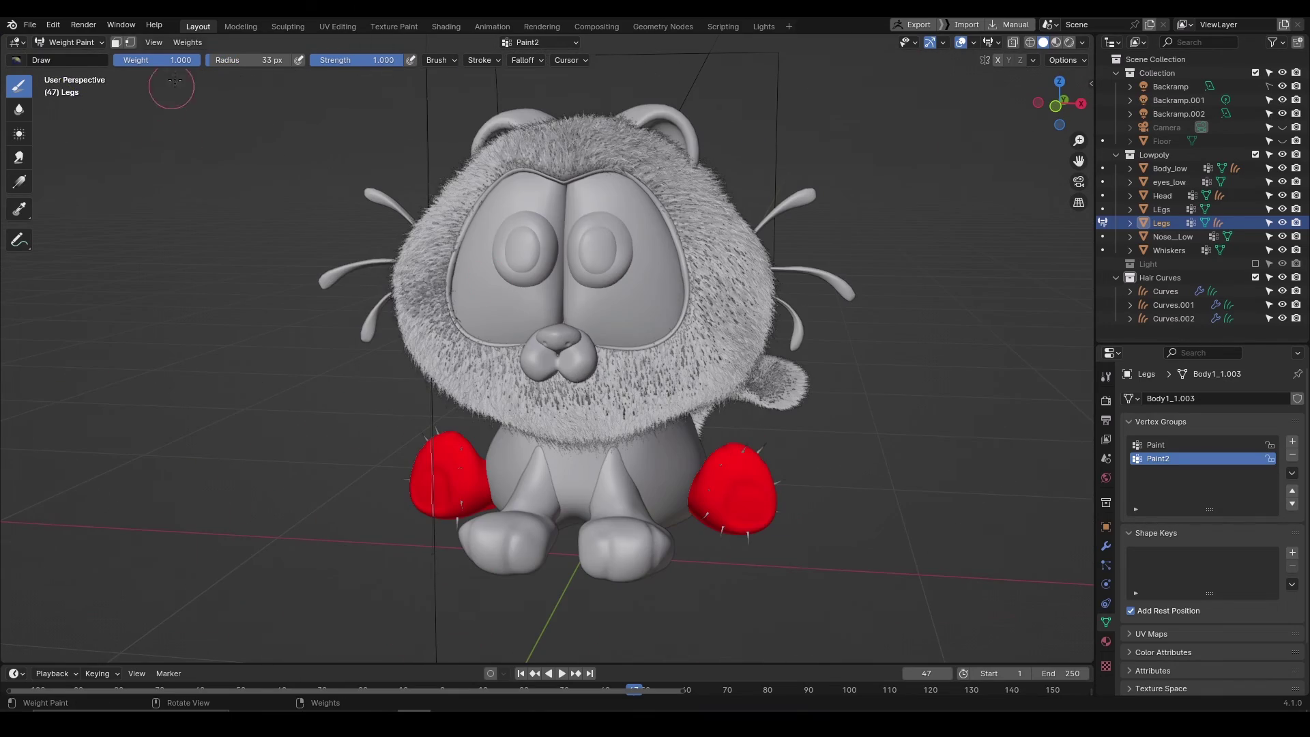
# - Set the brush weight to 0.000 and paint out the soles of both feet in the Paint2 group
pyautogui.moveTo(193, 64); pyautogui.dragTo(116, 65)
pyautogui.moveTo(696, 441)
pyautogui.mouseDown()
pyautogui.moveTo(712, 414)
pyautogui.moveTo(700, 450)
pyautogui.moveTo(717, 447)
pyautogui.mouseUp()
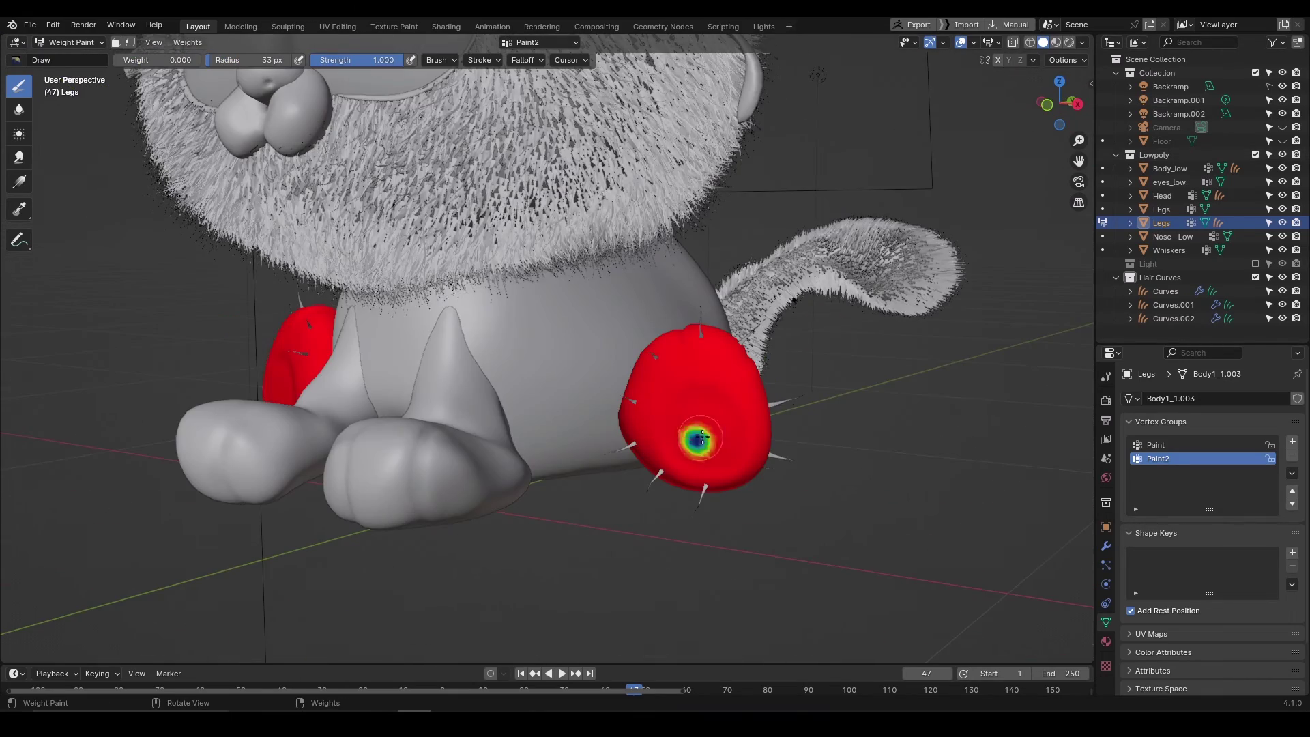
pyautogui.moveTo(1061, 103); pyautogui.dragTo(1167, 103)
pyautogui.moveTo(179, 410)
pyautogui.mouseDown()
pyautogui.moveTo(195, 439)
pyautogui.moveTo(206, 418)
pyautogui.moveTo(182, 398)
pyautogui.mouseUp()
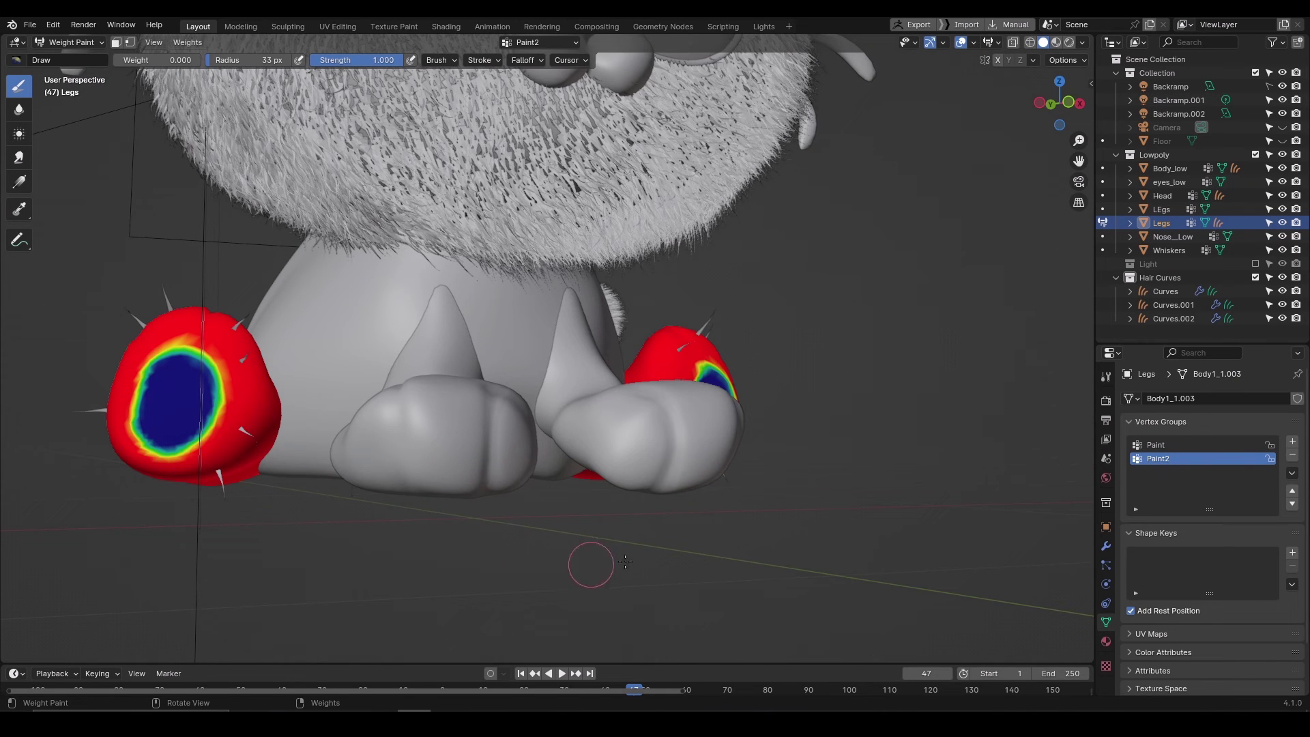
# - Return to Object Mode and display the modifiers of the legs' hair object, Curves.002
pyautogui.hotkey('ctrl', 'Tab')
pyautogui.click(785, 483)
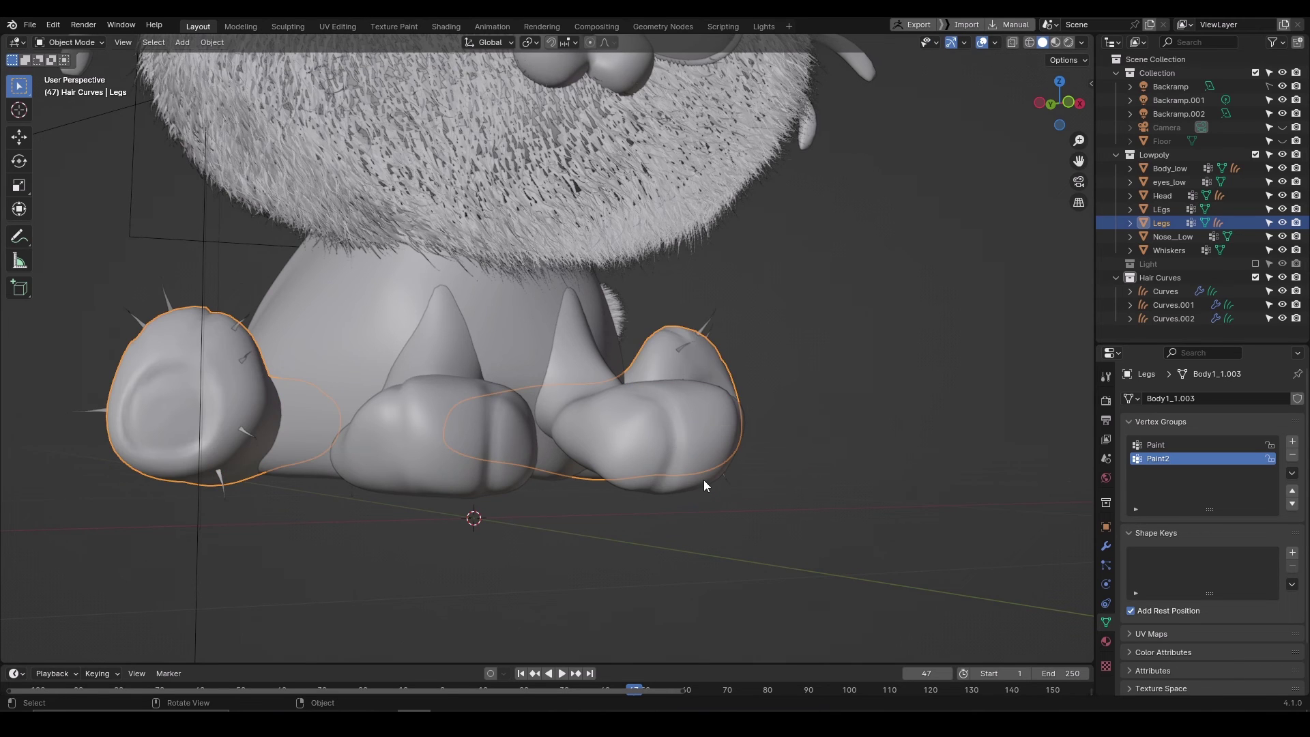
pyautogui.click(1180, 317)
pyautogui.click(1216, 318)
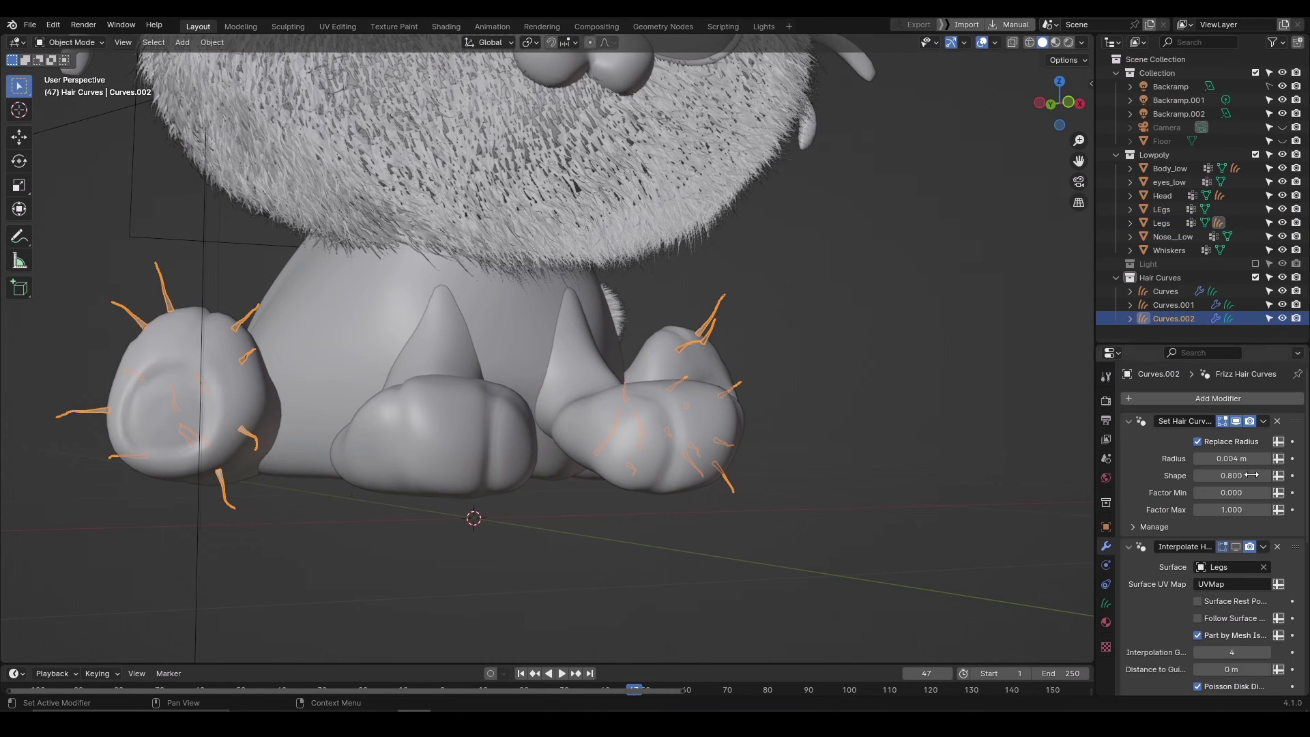
# - Use the Paint2 attribute as the Density Mask of the legs' Interpolate Hair Curves modifier and enable its viewport display
pyautogui.scroll(1, 1215, 519)
pyautogui.scroll(-5, 1215, 518)
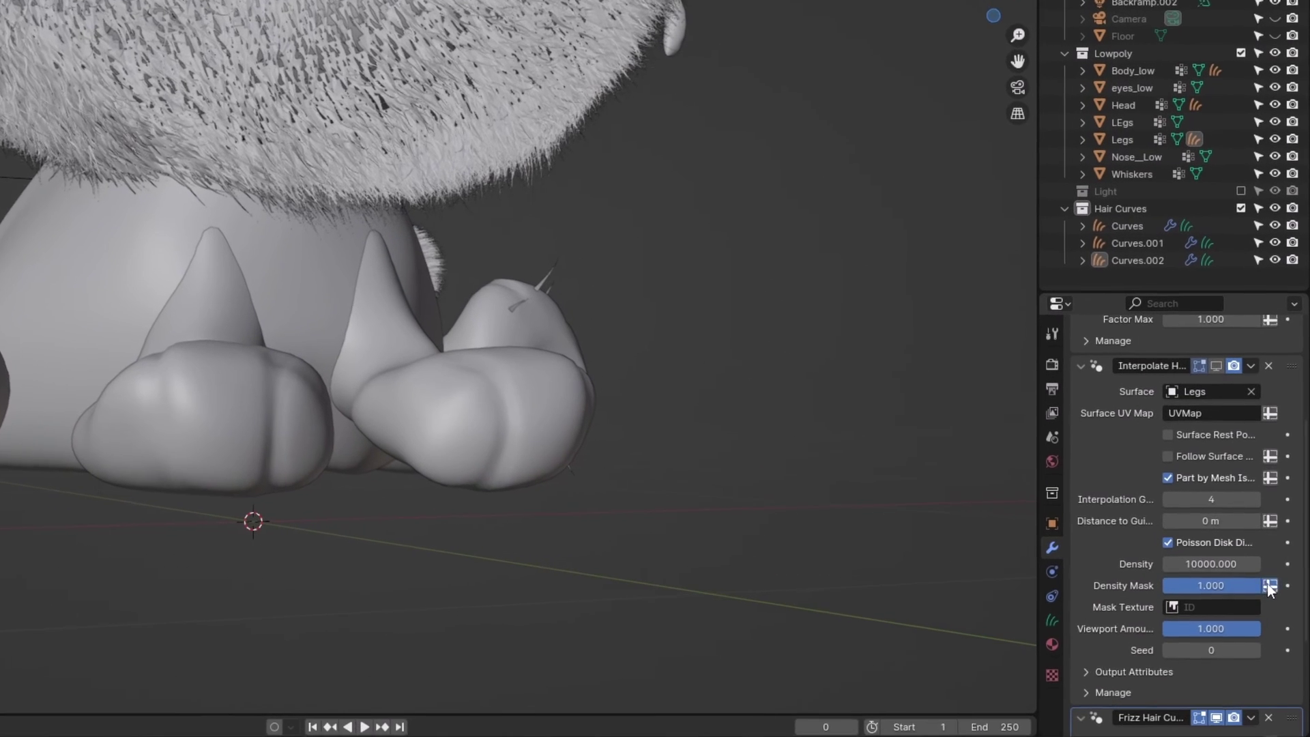
pyautogui.click(1269, 586)
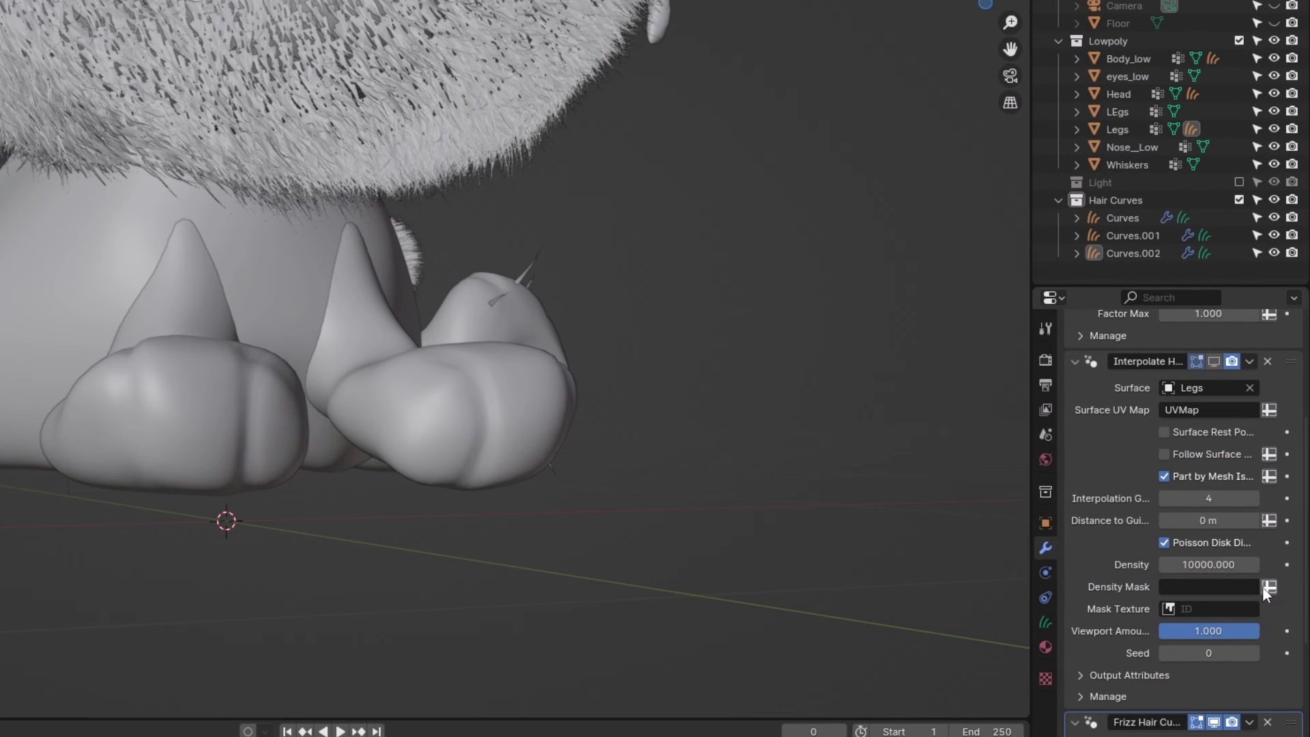
pyautogui.click(1193, 585)
pyautogui.write('Paint2')
pyautogui.press('Return')
pyautogui.click(1214, 362)
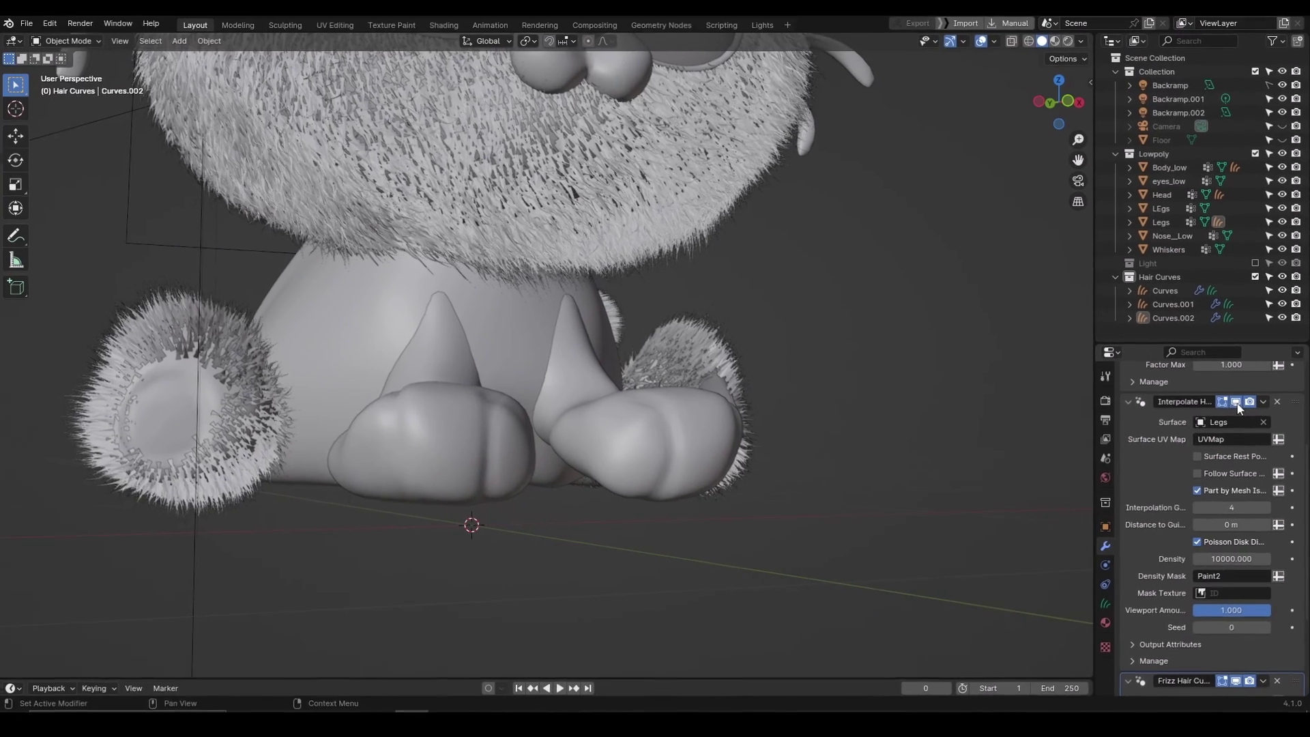
pyautogui.moveTo(1064, 104); pyautogui.dragTo(1027, 102)
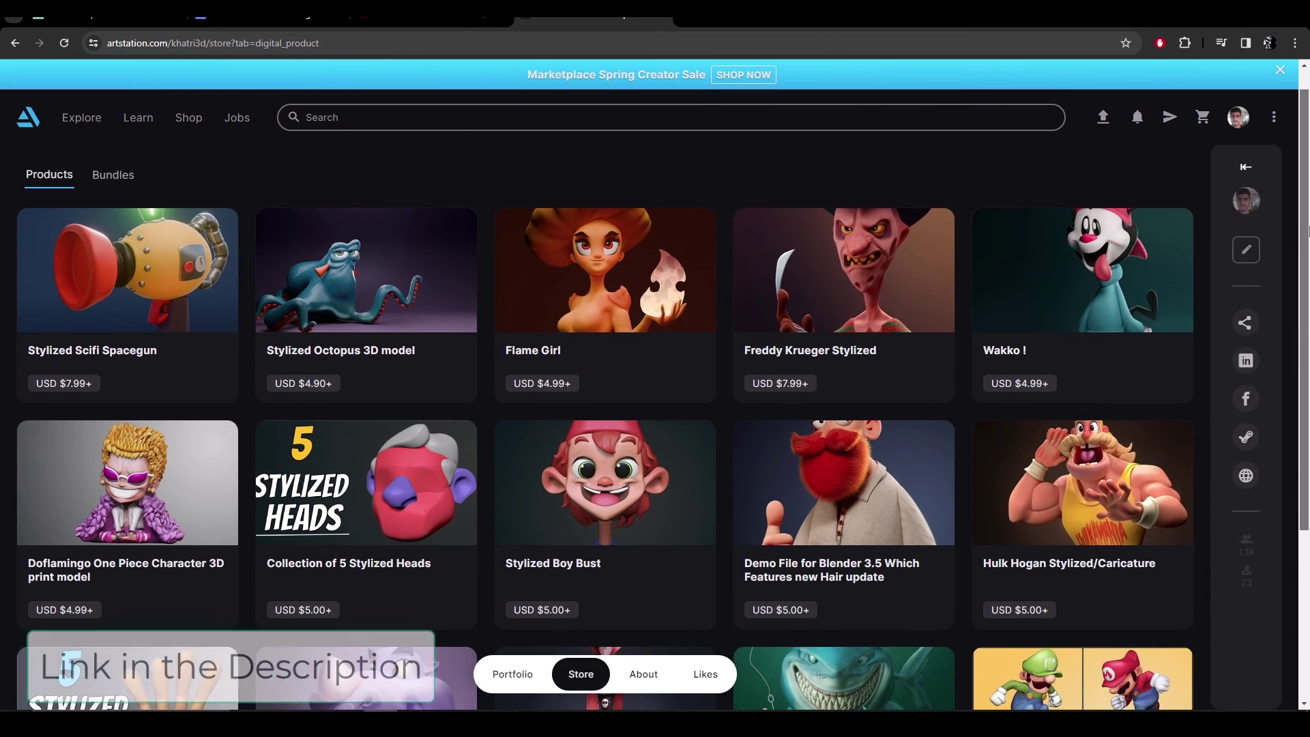
pyautogui.moveTo(1307, 231); pyautogui.dragTo(1308, 357)
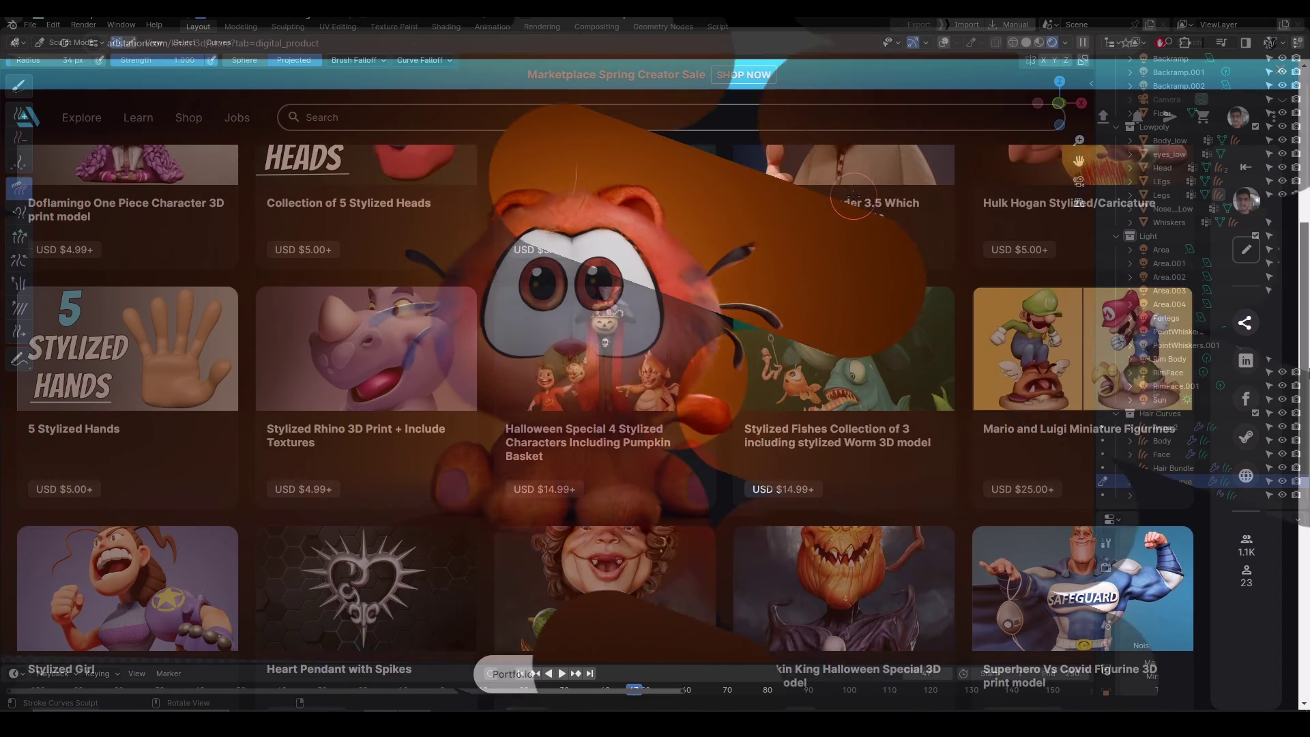